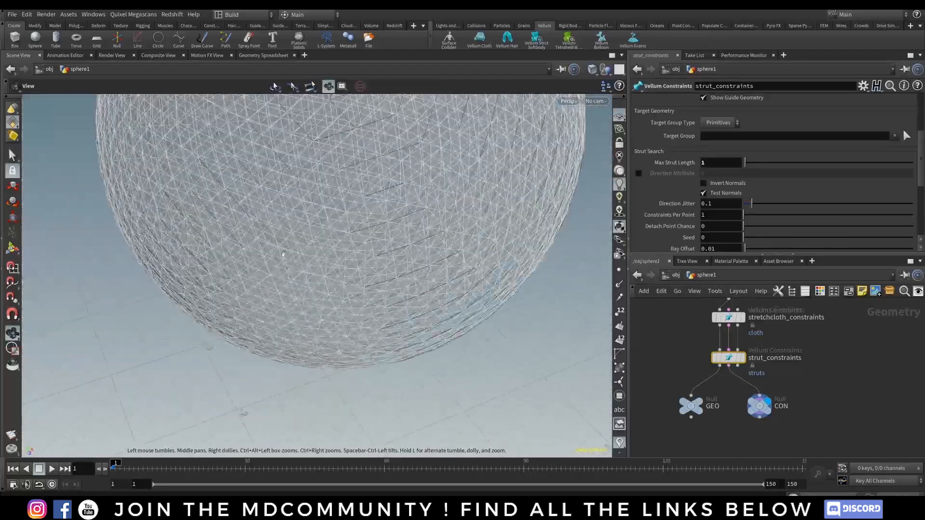
Set the Max Strut Length of strut_constraints to 2.3.
{"action": "mouse_move", "coordinate": [745, 163]}
{"action": "left_mouse_down"}
{"action": "mouse_move", "coordinate": [760, 163]}
{"action": "mouse_move", "coordinate": [749, 165]}
{"action": "left_mouse_up"}
{"action": "scroll", "coordinate": [430, 264], "scroll_direction": "down", "scroll_amount": 3}
{"action": "middle_click_drag", "start_coordinate": [433, 261], "coordinate": [381, 237], "text": "alt"}
{"action": "key", "text": "s"}
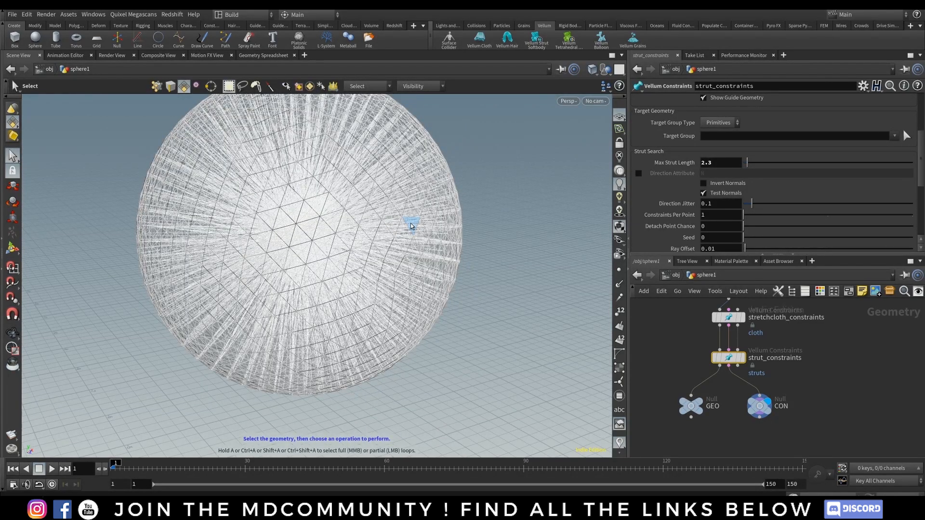
Display the GEO null and review the stretch settings of stretchcloth_constraints.
{"action": "mouse_move", "coordinate": [806, 345]}
{"action": "middle_mouse_down"}
{"action": "mouse_move", "coordinate": [790, 354]}
{"action": "mouse_move", "coordinate": [810, 354]}
{"action": "middle_mouse_up"}
{"action": "left_click", "coordinate": [704, 413]}
{"action": "middle_click_drag", "start_coordinate": [669, 321], "coordinate": [645, 341]}
{"action": "left_click_drag", "start_coordinate": [659, 332], "coordinate": [753, 397]}
{"action": "left_click", "coordinate": [842, 344]}
{"action": "left_click", "coordinate": [708, 385]}
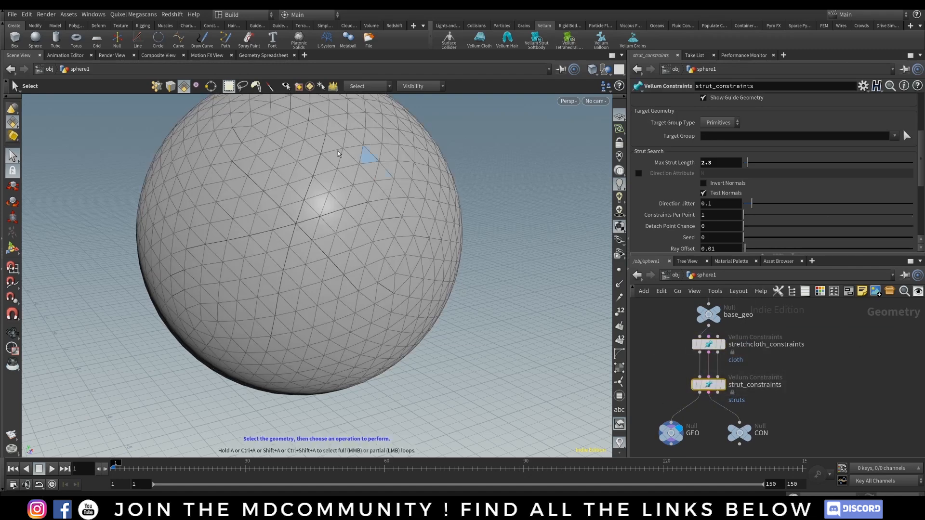
{"action": "scroll", "coordinate": [332, 268], "scroll_direction": "down", "scroll_amount": 5}
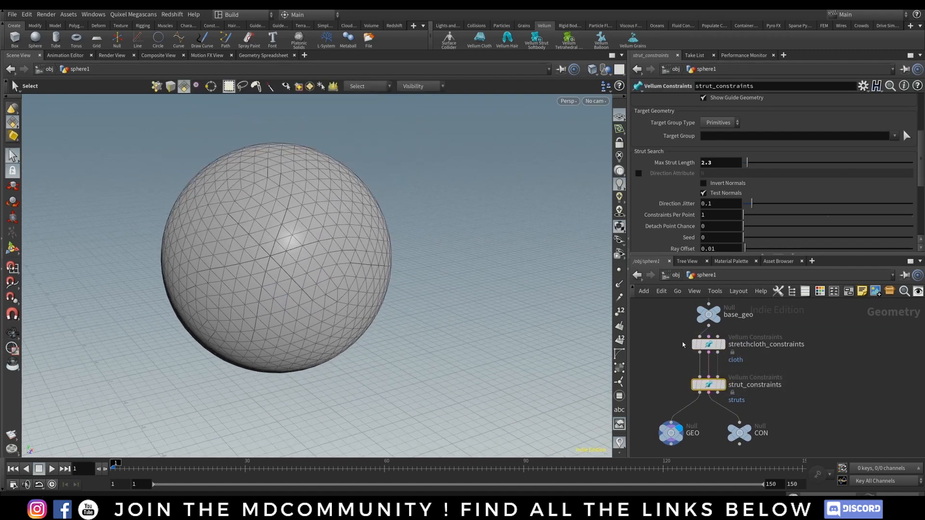
{"action": "left_click", "coordinate": [709, 346]}
{"action": "mouse_move", "coordinate": [919, 141]}
{"action": "left_mouse_down"}
{"action": "mouse_move", "coordinate": [919, 132]}
{"action": "mouse_move", "coordinate": [919, 158]}
{"action": "left_mouse_up"}
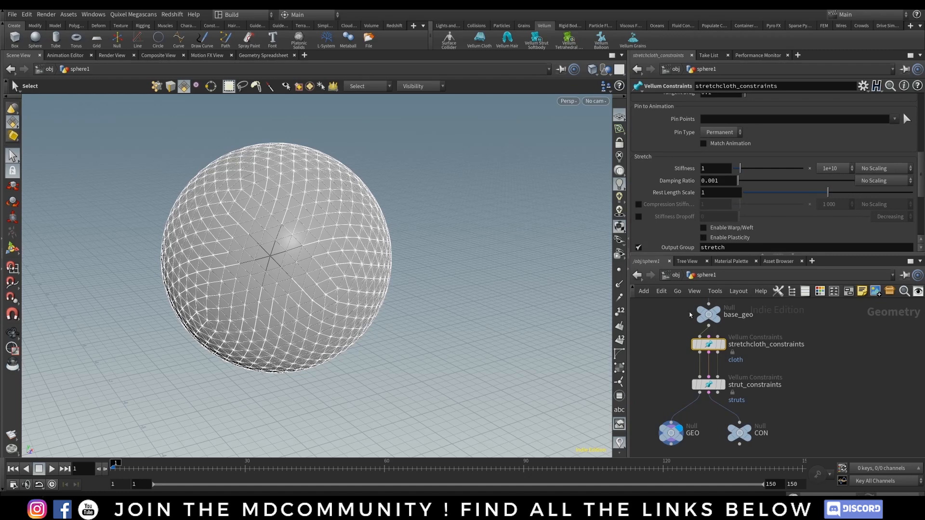
Set the Max Strut Length of strut_constraints to 4.1 and display the CON null.
{"action": "left_click", "coordinate": [708, 385]}
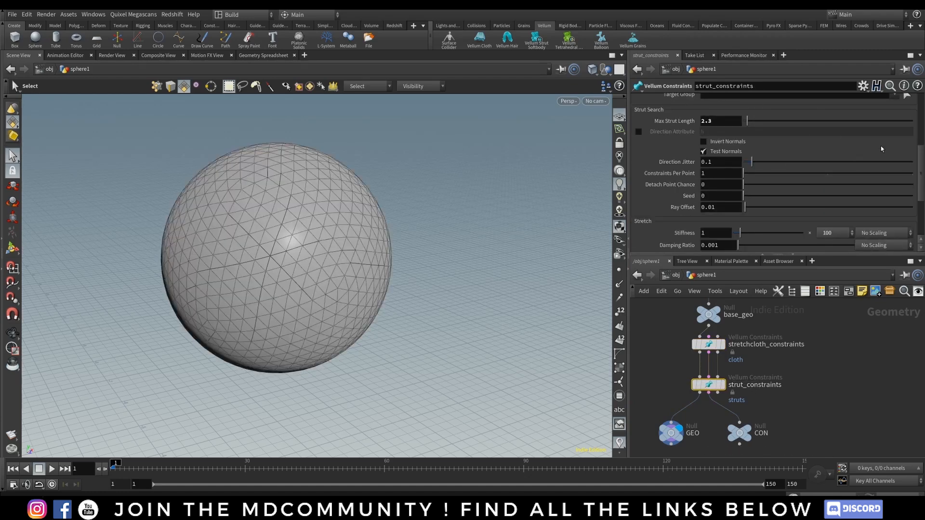
{"action": "scroll", "coordinate": [704, 128], "scroll_direction": "up", "scroll_amount": 1}
{"action": "mouse_move", "coordinate": [758, 131]}
{"action": "left_mouse_down"}
{"action": "mouse_move", "coordinate": [775, 133]}
{"action": "mouse_move", "coordinate": [743, 137]}
{"action": "left_mouse_up"}
{"action": "left_click", "coordinate": [748, 428]}
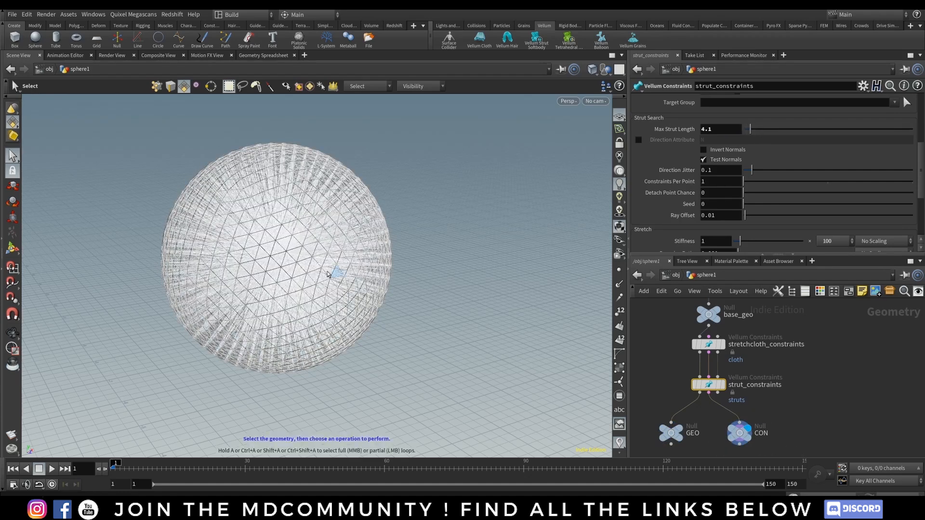
{"action": "left_click_drag", "start_coordinate": [332, 232], "coordinate": [300, 252], "text": "alt"}
{"action": "middle_click_drag", "start_coordinate": [300, 252], "coordinate": [279, 262], "text": "alt"}
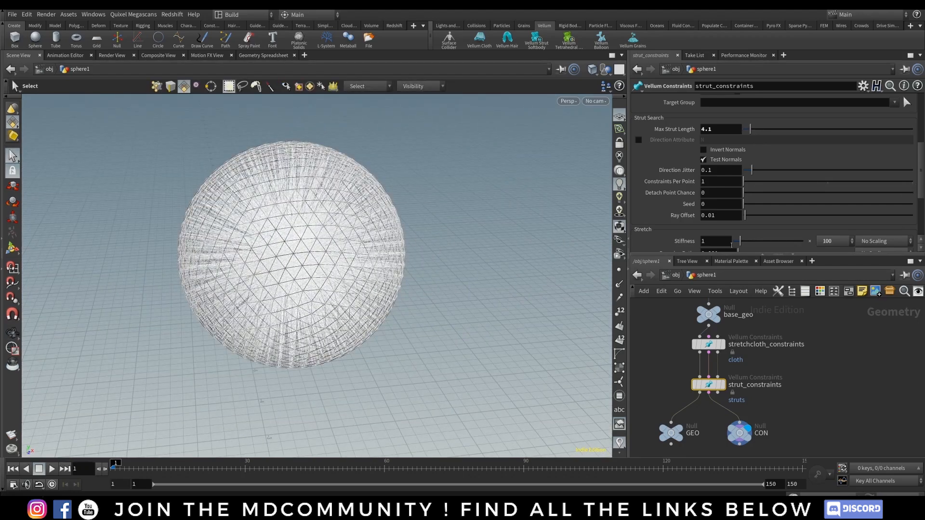
Enlarge the sphere by setting the Uniform Scale of transform1 to 2.
{"action": "middle_click_drag", "start_coordinate": [672, 296], "coordinate": [664, 375]}
{"action": "left_click", "coordinate": [702, 323]}
{"action": "double_click", "coordinate": [708, 154]}
{"action": "type", "text": "2"}
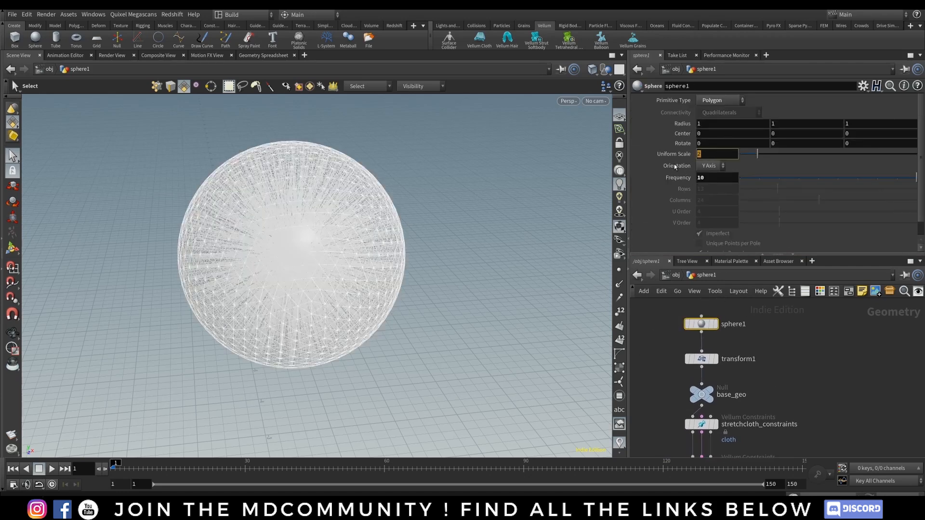
{"action": "left_click", "coordinate": [700, 358]}
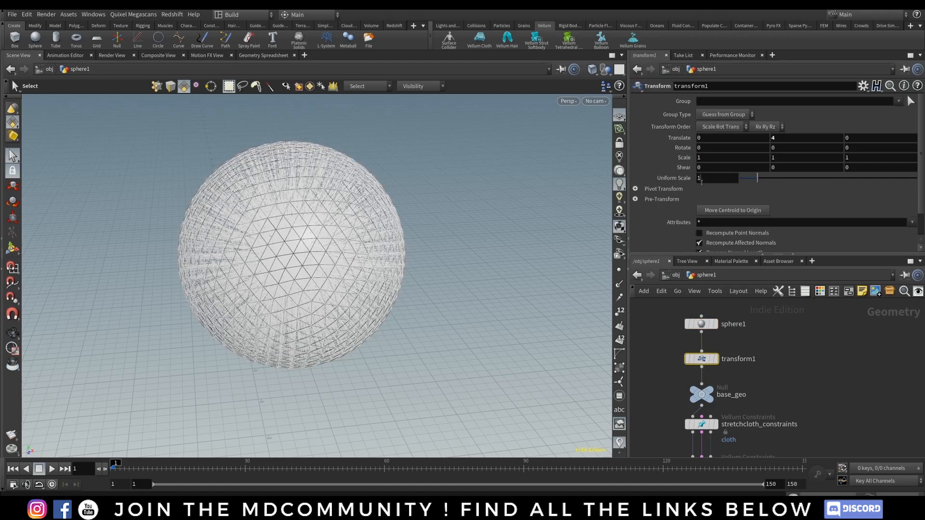
{"action": "key", "text": "Return"}
Examine the strut constraints inside the enlarged sphere from several angles.
{"action": "right_click_drag", "start_coordinate": [386, 311], "coordinate": [344, 333], "text": "alt"}
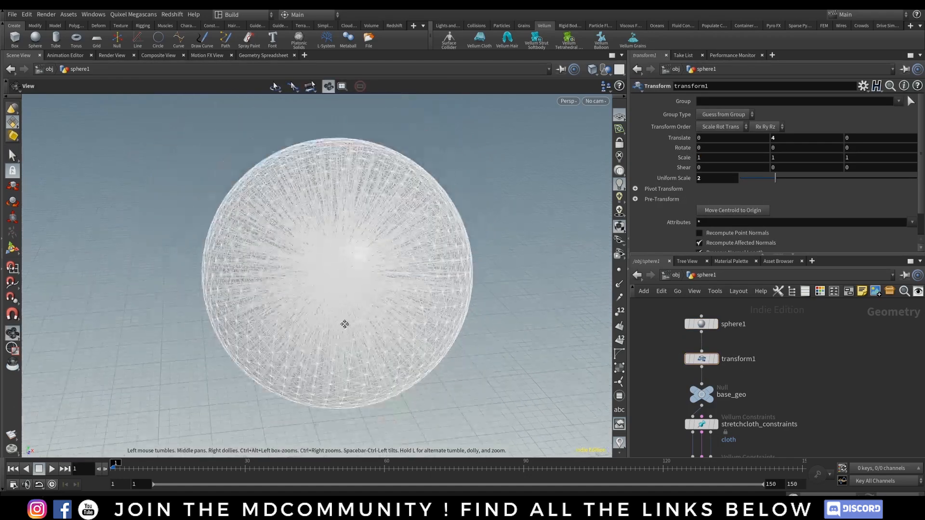
{"action": "middle_click_drag", "start_coordinate": [343, 333], "coordinate": [343, 308], "text": "alt"}
{"action": "left_click_drag", "start_coordinate": [343, 308], "coordinate": [388, 310], "text": "alt"}
{"action": "middle_click_drag", "start_coordinate": [771, 395], "coordinate": [787, 341]}
{"action": "right_click_drag", "start_coordinate": [353, 250], "coordinate": [288, 289], "text": "alt"}
{"action": "middle_click_drag", "start_coordinate": [325, 227], "coordinate": [279, 268], "text": "alt"}
{"action": "left_click_drag", "start_coordinate": [279, 268], "coordinate": [290, 294], "text": "alt"}
{"action": "right_click_drag", "start_coordinate": [289, 293], "coordinate": [386, 209], "text": "alt"}
{"action": "middle_click_drag", "start_coordinate": [355, 235], "coordinate": [303, 282], "text": "alt"}
{"action": "left_click_drag", "start_coordinate": [303, 283], "coordinate": [306, 271], "text": "alt"}
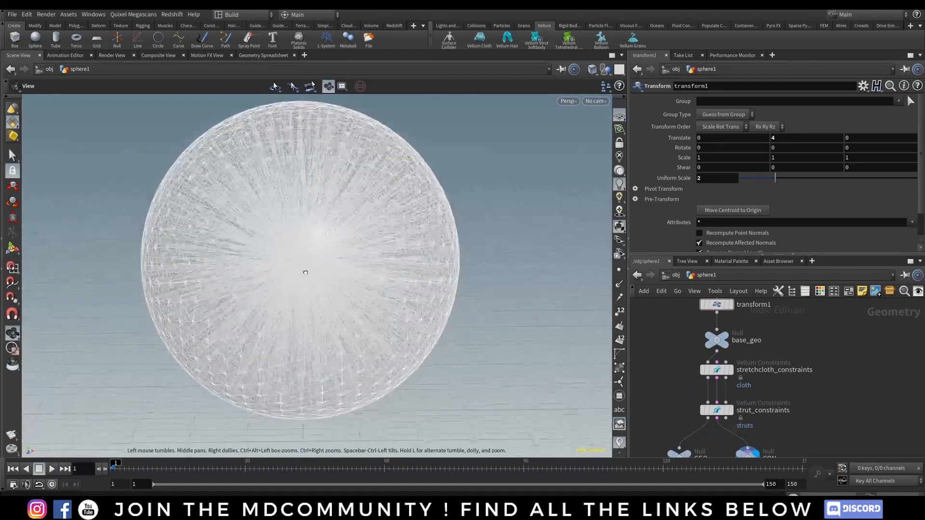
Move the GEO and CON nulls lower in the network to make room below strut_constraints.
{"action": "middle_click_drag", "start_coordinate": [837, 364], "coordinate": [788, 355]}
{"action": "mouse_move", "coordinate": [817, 357]}
{"action": "right_mouse_down"}
{"action": "mouse_move", "coordinate": [788, 367]}
{"action": "mouse_move", "coordinate": [800, 360]}
{"action": "right_mouse_up"}
{"action": "middle_click_drag", "start_coordinate": [799, 360], "coordinate": [799, 346]}
{"action": "left_click_drag", "start_coordinate": [754, 416], "coordinate": [760, 433]}
{"action": "left_click_drag", "start_coordinate": [701, 412], "coordinate": [746, 430]}
Rewire transform1 so that it sits between base_geo and stretchcloth_constraints.
{"action": "left_click_drag", "start_coordinate": [829, 348], "coordinate": [695, 383]}
{"action": "middle_click_drag", "start_coordinate": [851, 338], "coordinate": [815, 356]}
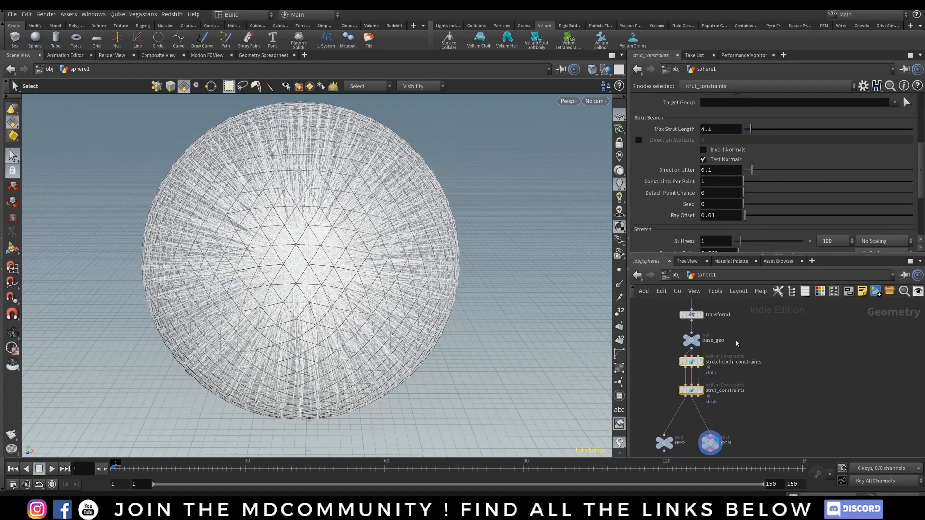
{"action": "left_click_drag", "start_coordinate": [698, 342], "coordinate": [698, 336]}
{"action": "middle_click_drag", "start_coordinate": [709, 345], "coordinate": [676, 358]}
{"action": "left_click_drag", "start_coordinate": [663, 347], "coordinate": [663, 327]}
{"action": "middle_click_drag", "start_coordinate": [755, 337], "coordinate": [776, 318]}
{"action": "left_click_drag", "start_coordinate": [678, 340], "coordinate": [674, 360]}
Display the geometry of the GEO null instead of the constraints.
{"action": "right_click_drag", "start_coordinate": [376, 327], "coordinate": [295, 330], "text": "alt"}
{"action": "mouse_move", "coordinate": [801, 374]}
{"action": "middle_mouse_down"}
{"action": "mouse_move", "coordinate": [804, 338]}
{"action": "mouse_move", "coordinate": [829, 298]}
{"action": "middle_mouse_up"}
{"action": "left_click", "coordinate": [689, 386]}
{"action": "middle_click_drag", "start_coordinate": [809, 350], "coordinate": [801, 385]}
{"action": "middle_click_drag", "start_coordinate": [824, 327], "coordinate": [818, 358]}
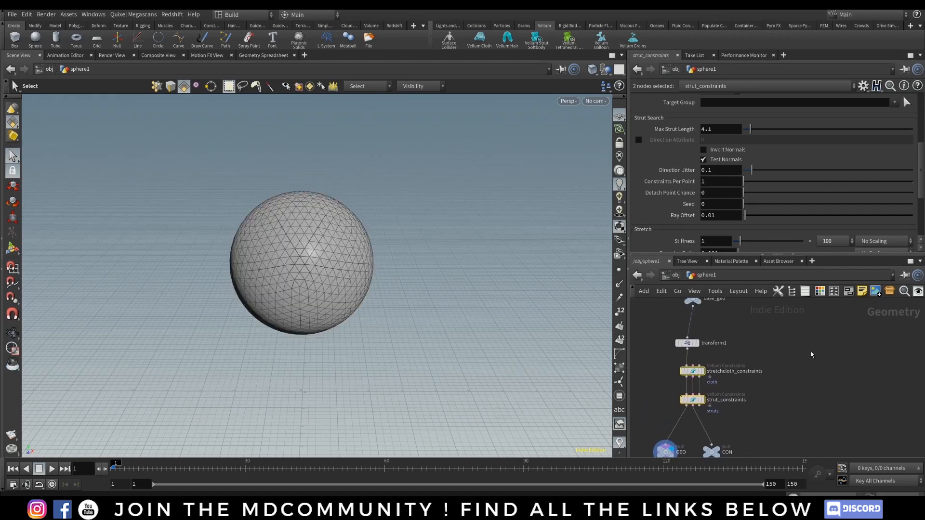
Duplicate transform1, stretchcloth_constraints and strut_constraints as a second branch beside the originals, fed from base_geo.
{"action": "left_click_drag", "start_coordinate": [816, 339], "coordinate": [675, 417]}
{"action": "middle_click_drag", "start_coordinate": [810, 351], "coordinate": [808, 382]}
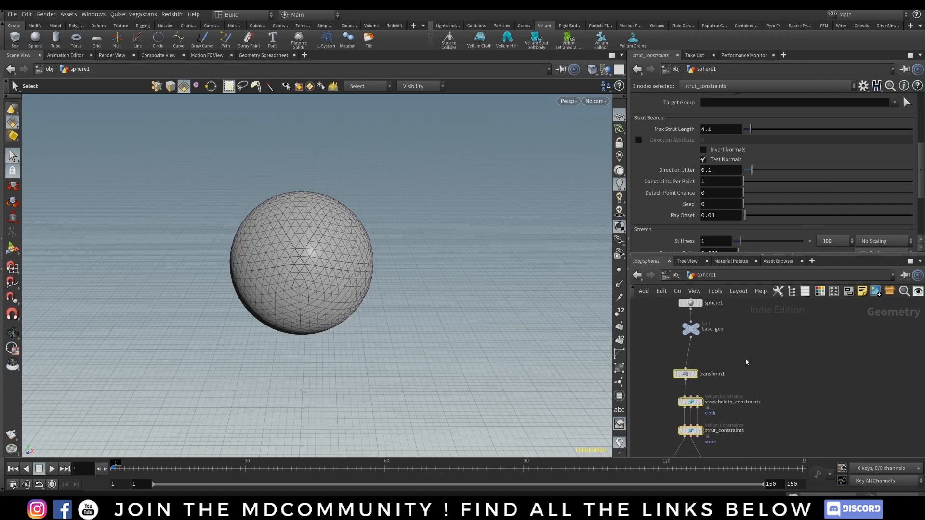
{"action": "middle_click_drag", "start_coordinate": [426, 265], "coordinate": [345, 256], "text": "alt"}
{"action": "left_click_drag", "start_coordinate": [345, 256], "coordinate": [396, 275], "text": "alt"}
{"action": "left_click_drag", "start_coordinate": [347, 314], "coordinate": [362, 288]}
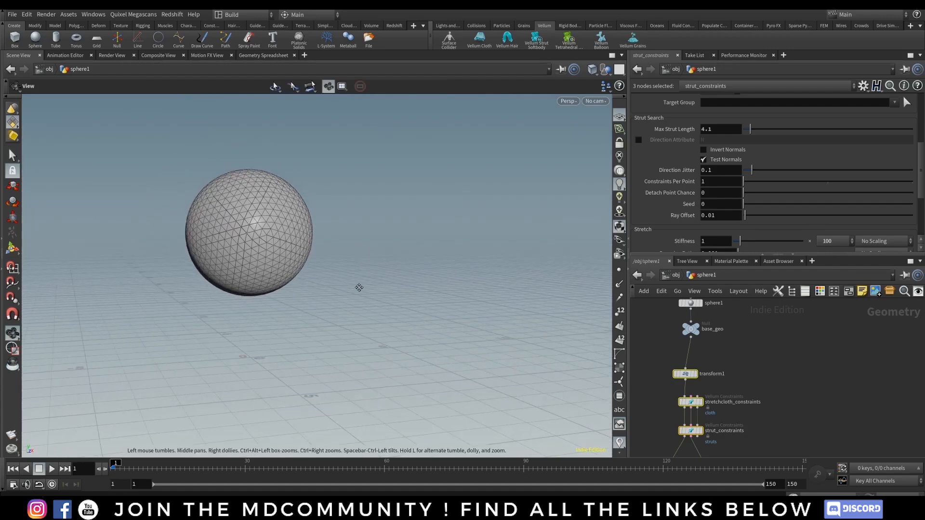
{"action": "middle_click_drag", "start_coordinate": [362, 288], "coordinate": [335, 256], "text": "alt"}
{"action": "middle_click_drag", "start_coordinate": [772, 387], "coordinate": [772, 345]}
{"action": "left_click_drag", "start_coordinate": [785, 356], "coordinate": [677, 395]}
{"action": "left_click_drag", "start_coordinate": [692, 361], "coordinate": [681, 357]}
{"action": "left_click", "coordinate": [776, 360]}
{"action": "left_click_drag", "start_coordinate": [774, 327], "coordinate": [670, 392]}
{"action": "left_click_drag", "start_coordinate": [687, 360], "coordinate": [814, 367]}
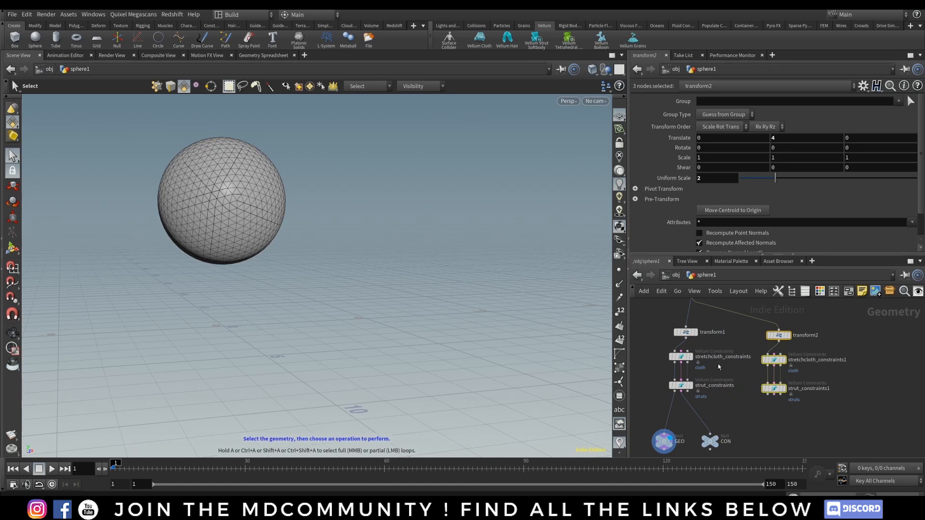
Offset the duplicated sphere by setting the X Translate of transform2 to 6.
{"action": "middle_click_drag", "start_coordinate": [868, 343], "coordinate": [840, 331]}
{"action": "left_click", "coordinate": [840, 330]}
{"action": "left_click_drag", "start_coordinate": [754, 323], "coordinate": [742, 319]}
{"action": "left_click", "coordinate": [719, 137]}
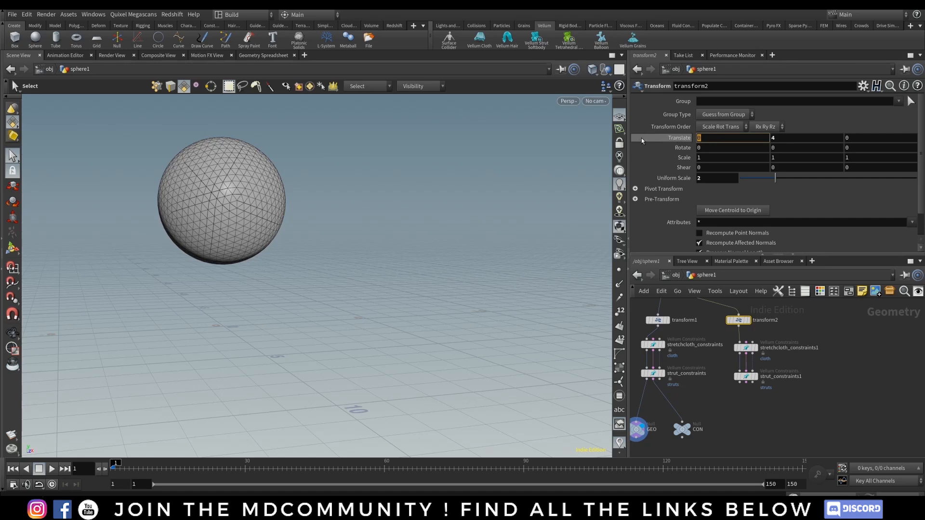
{"action": "type", "text": "6"}
{"action": "key", "text": "Return"}
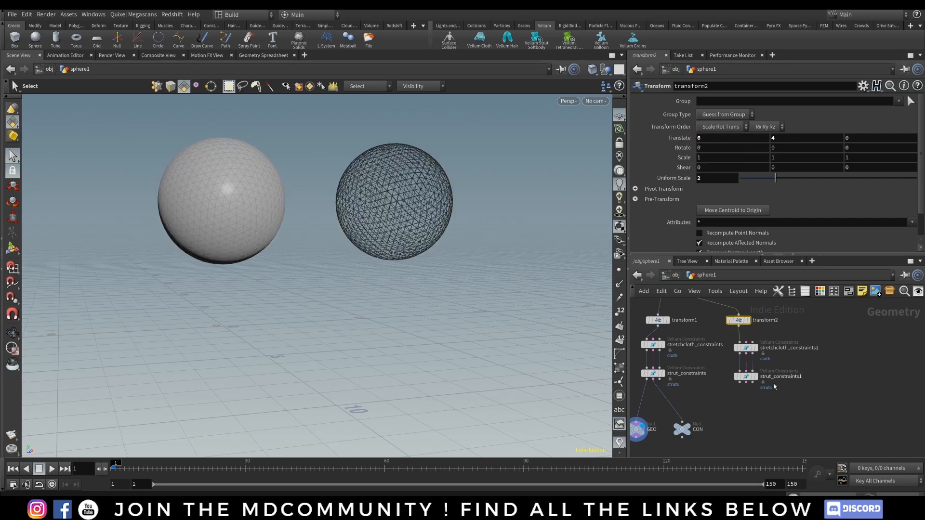
Move the CON null farther from GEO and check the three nodes of the duplicated branch.
{"action": "left_click", "coordinate": [754, 412]}
{"action": "middle_click_drag", "start_coordinate": [711, 411], "coordinate": [731, 401]}
{"action": "left_click_drag", "start_coordinate": [703, 419], "coordinate": [718, 426]}
{"action": "left_click_drag", "start_coordinate": [808, 410], "coordinate": [747, 302]}
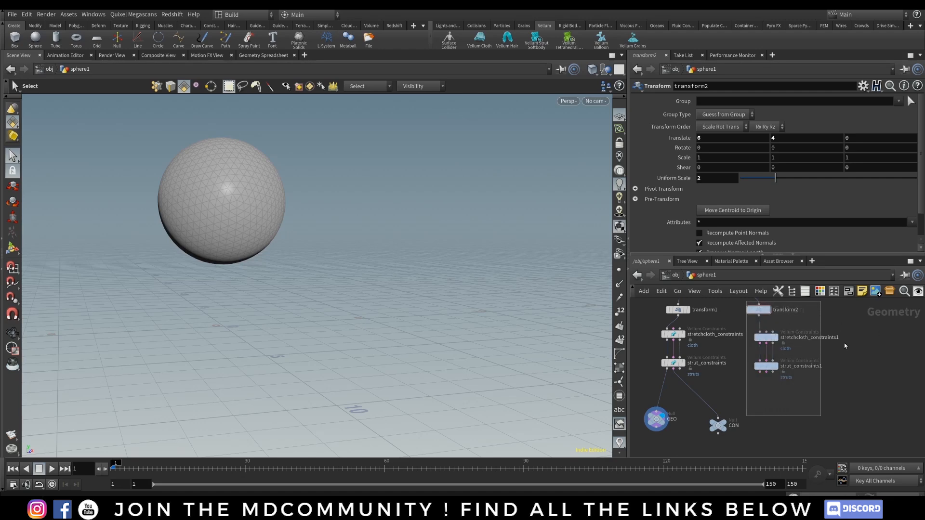
{"action": "mouse_move", "coordinate": [808, 307]}
{"action": "middle_mouse_down"}
{"action": "mouse_move", "coordinate": [766, 355]}
{"action": "mouse_move", "coordinate": [818, 320]}
{"action": "middle_mouse_up"}
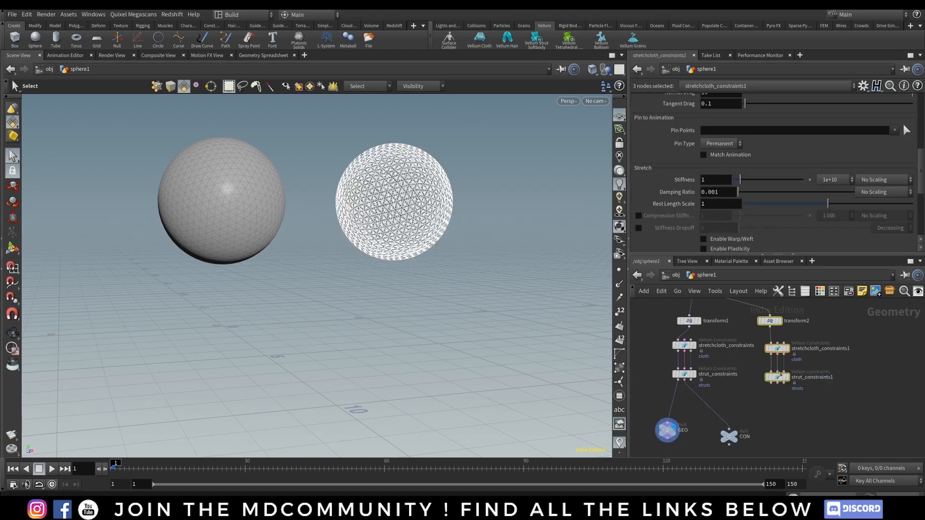
{"action": "key", "text": "Delete"}
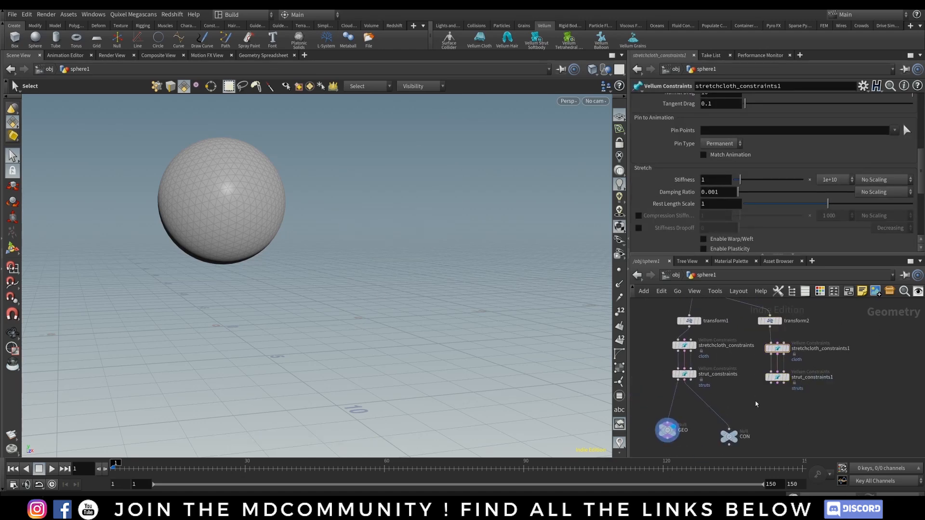
Insert a Merge node between strut_constraints and GEO, and connect the geometry output of strut_constraints1 to it.
{"action": "key", "text": "Tab"}
{"action": "type", "text": "merge"}
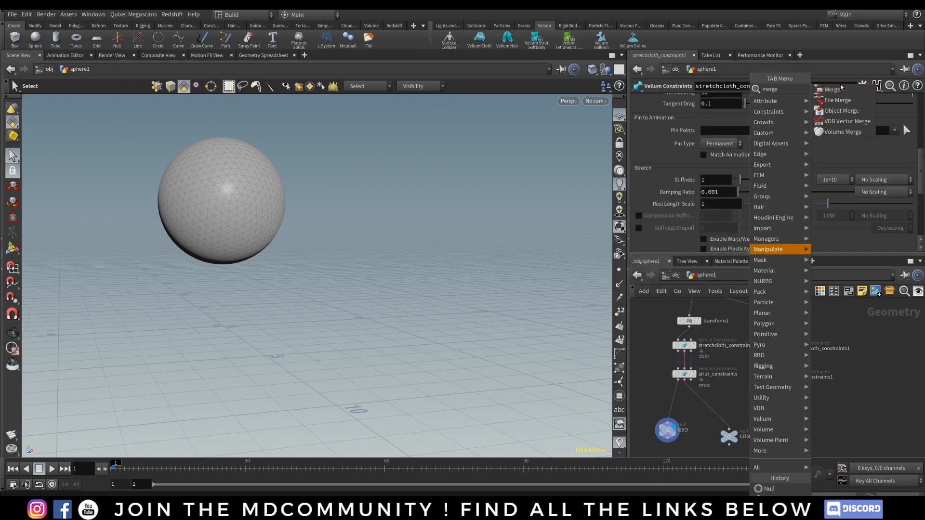
{"action": "left_click", "coordinate": [841, 89]}
{"action": "left_click", "coordinate": [767, 407]}
{"action": "left_click_drag", "start_coordinate": [767, 408], "coordinate": [674, 413]}
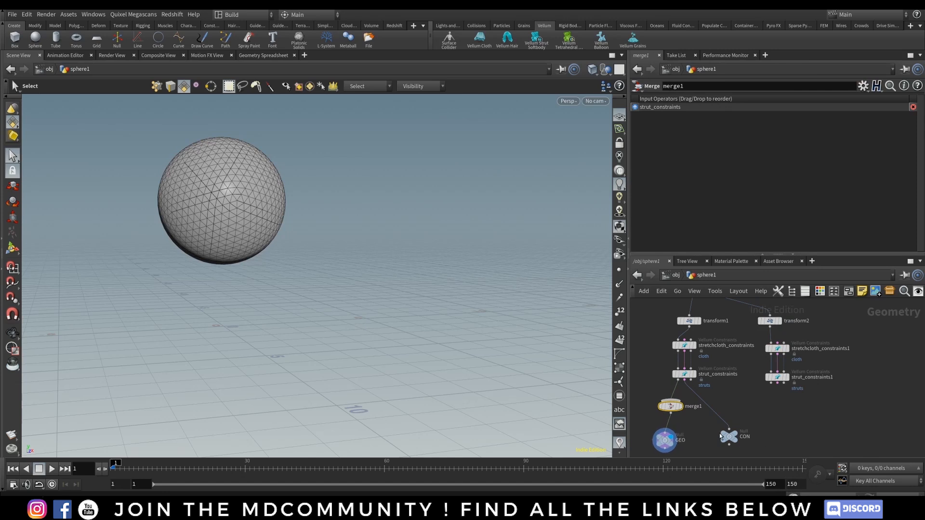
{"action": "left_click_drag", "start_coordinate": [748, 447], "coordinate": [749, 448]}
{"action": "left_click", "coordinate": [675, 432]}
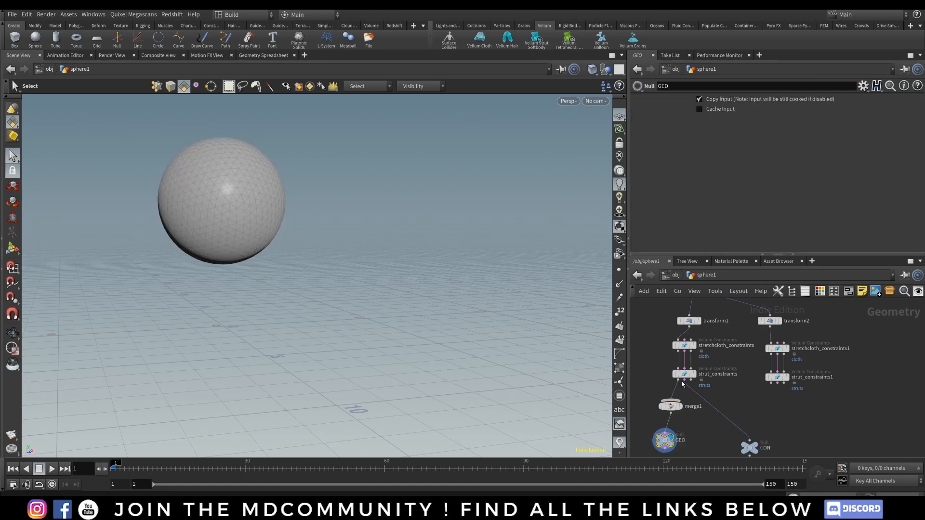
{"action": "left_click_drag", "start_coordinate": [771, 387], "coordinate": [683, 409]}
{"action": "middle_click_drag", "start_coordinate": [682, 410], "coordinate": [652, 376]}
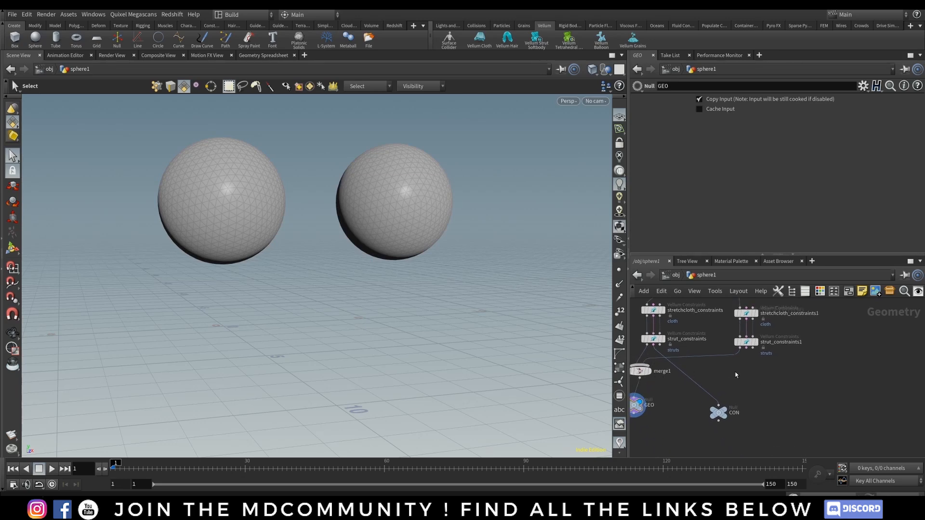
Insert a second Merge node before CON and connect the constraint output of strut_constraints1 to it.
{"action": "key", "text": "Tab"}
{"action": "type", "text": "merge"}
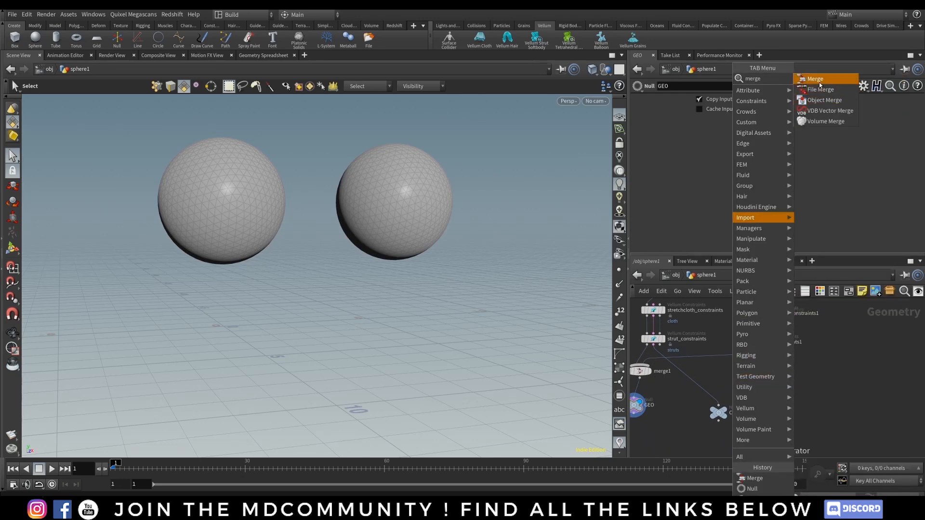
{"action": "left_click", "coordinate": [820, 80]}
{"action": "left_click", "coordinate": [731, 382]}
{"action": "left_click_drag", "start_coordinate": [728, 384], "coordinate": [701, 387]}
{"action": "left_click_drag", "start_coordinate": [747, 355], "coordinate": [714, 377]}
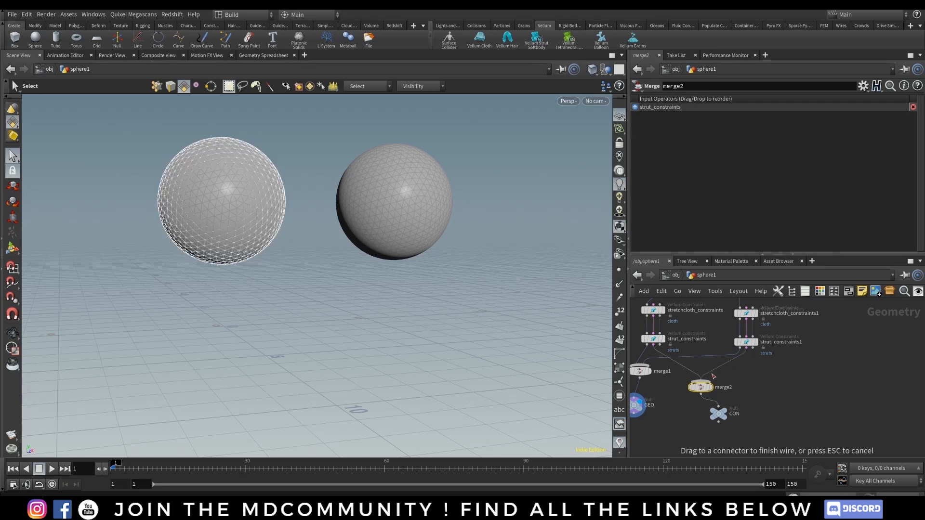
{"action": "left_click", "coordinate": [759, 388]}
{"action": "middle_click_drag", "start_coordinate": [758, 388], "coordinate": [806, 377]}
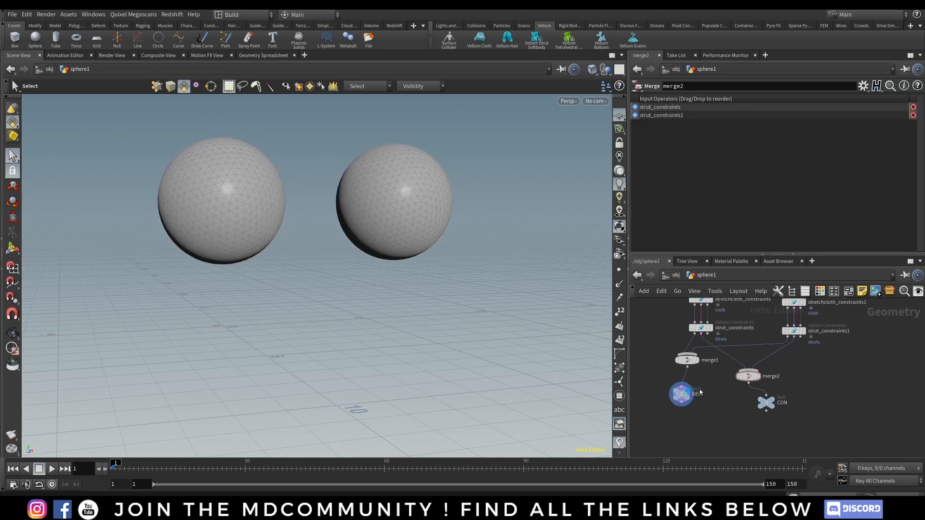
Tidy the network by lining up the transform, constraint, merge and null nodes below base_geo.
{"action": "left_click_drag", "start_coordinate": [683, 402], "coordinate": [686, 410]}
{"action": "middle_click_drag", "start_coordinate": [660, 378], "coordinate": [656, 434]}
{"action": "middle_click_drag", "start_coordinate": [649, 321], "coordinate": [672, 322]}
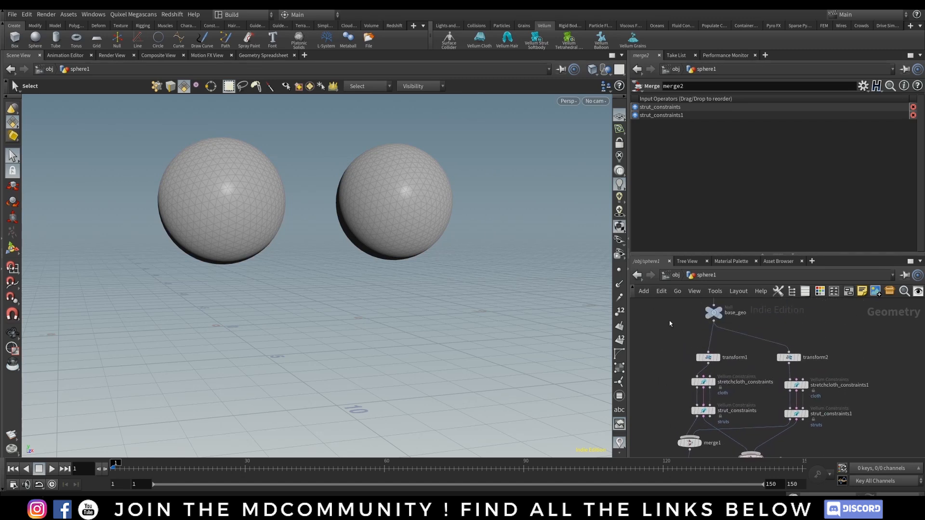
{"action": "left_click", "coordinate": [714, 313]}
{"action": "left_click_drag", "start_coordinate": [668, 349], "coordinate": [725, 415]}
{"action": "left_click_drag", "start_coordinate": [708, 359], "coordinate": [657, 413]}
{"action": "left_click", "coordinate": [713, 349]}
{"action": "left_click", "coordinate": [660, 406]}
{"action": "key", "text": "h"}
{"action": "left_click_drag", "start_coordinate": [694, 403], "coordinate": [687, 419]}
{"action": "scroll", "coordinate": [645, 393], "scroll_direction": "up", "scroll_amount": 3}
{"action": "middle_click_drag", "start_coordinate": [740, 453], "coordinate": [697, 357]}
{"action": "scroll", "coordinate": [726, 369], "scroll_direction": "down", "scroll_amount": 5}
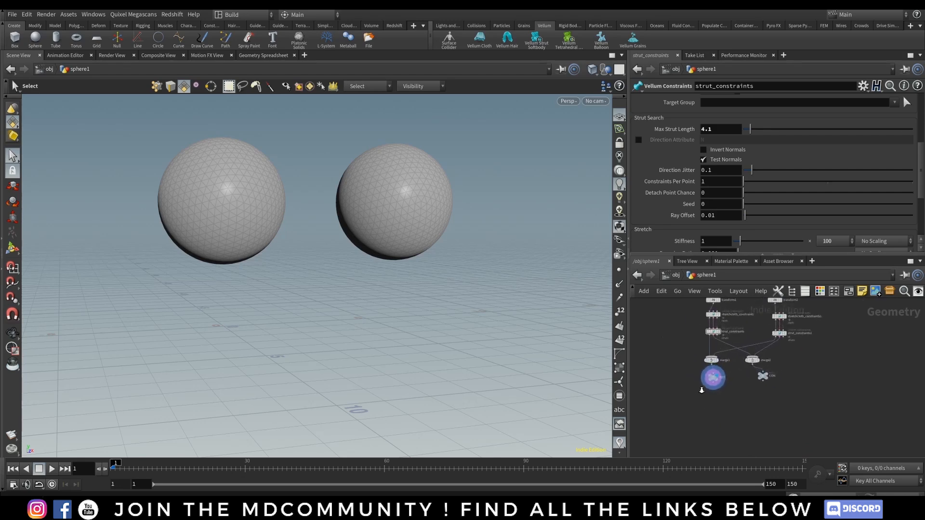
{"action": "middle_click_drag", "start_coordinate": [759, 329], "coordinate": [749, 336]}
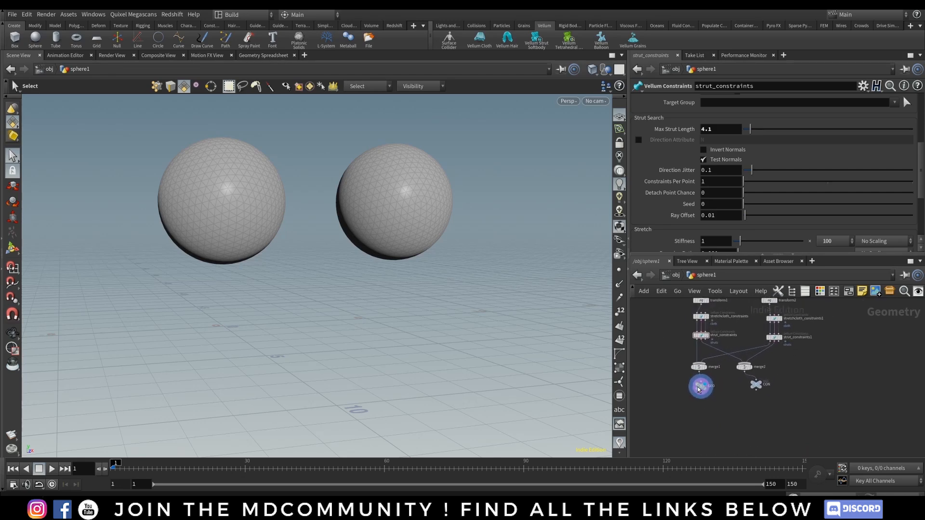
Reposition the GEO null and merge2, and display the CON null to show both spheres' constraints.
{"action": "left_click_drag", "start_coordinate": [697, 387], "coordinate": [691, 390]}
{"action": "left_click", "coordinate": [695, 388]}
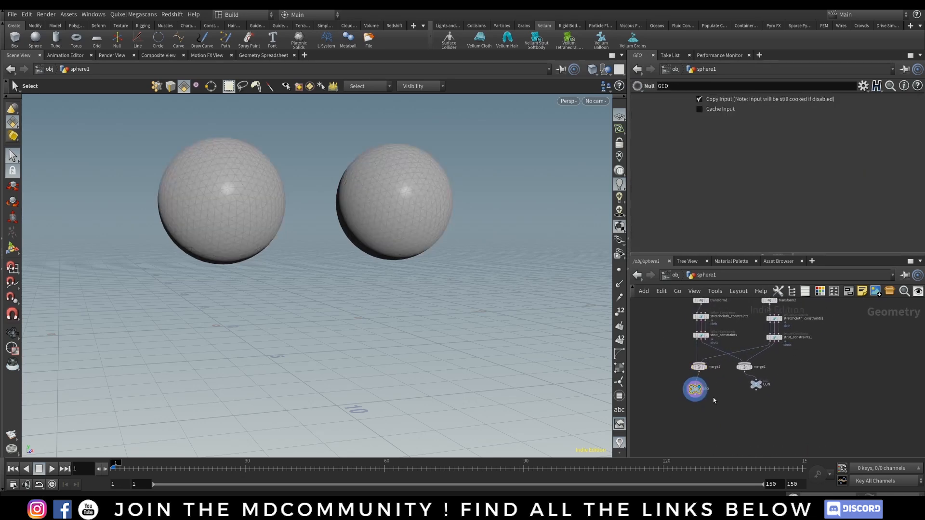
{"action": "left_click_drag", "start_coordinate": [745, 369], "coordinate": [754, 368]}
{"action": "left_click", "coordinate": [758, 388]}
{"action": "left_click", "coordinate": [765, 389]}
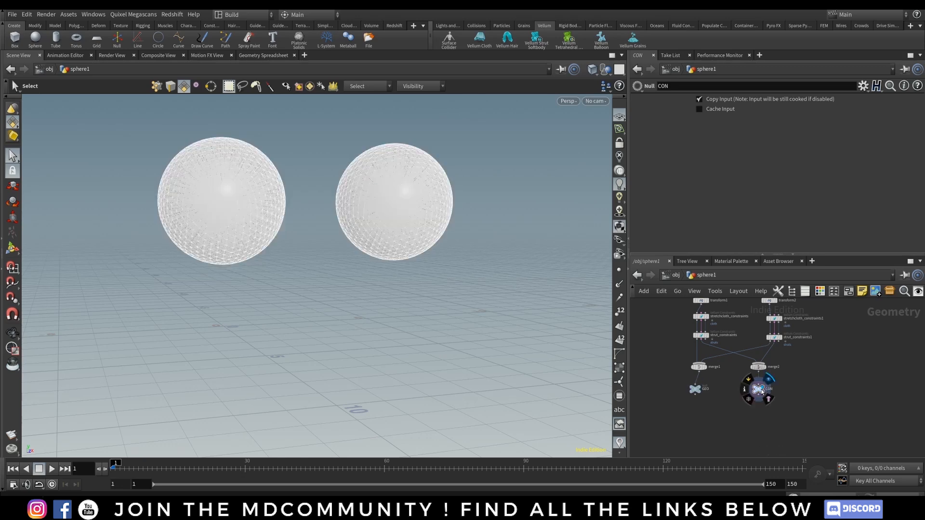
{"action": "left_click_drag", "start_coordinate": [290, 207], "coordinate": [310, 215], "text": "alt"}
{"action": "scroll", "coordinate": [859, 384], "scroll_direction": "up", "scroll_amount": 5}
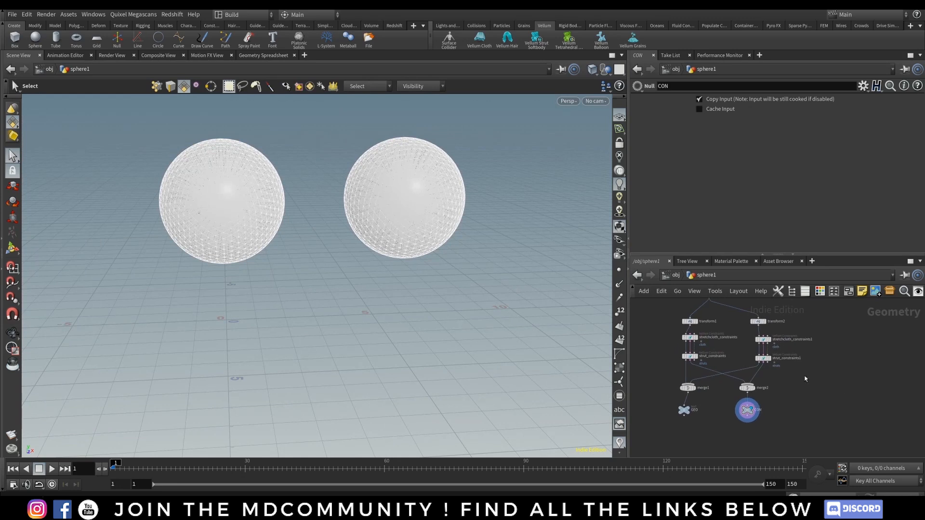
{"action": "scroll", "coordinate": [736, 352], "scroll_direction": "up", "scroll_amount": 3}
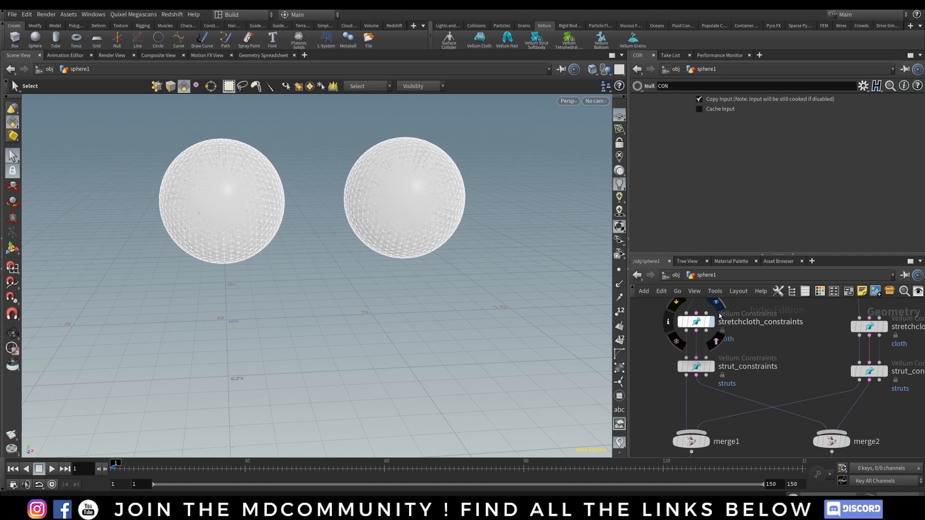
Examine the connections between the Vellum constraint nodes in both branches and look at the strut_constraints and transform2 settings.
{"action": "scroll", "coordinate": [680, 344], "scroll_direction": "up", "scroll_amount": 3}
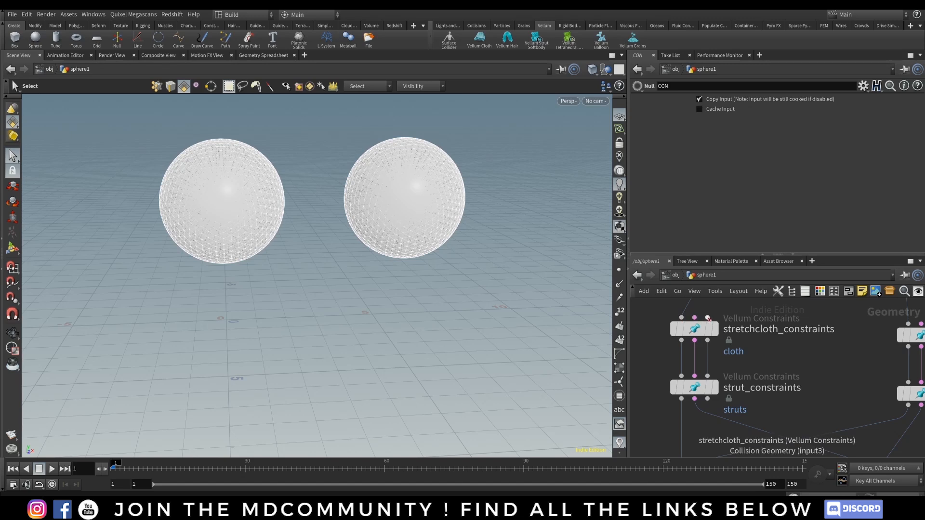
{"action": "scroll", "coordinate": [781, 343], "scroll_direction": "down", "scroll_amount": 4}
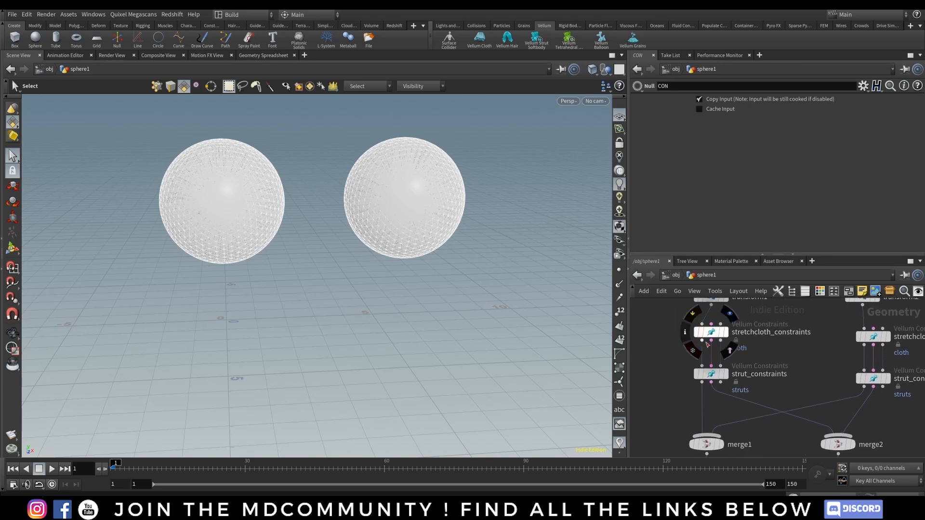
{"action": "scroll", "coordinate": [756, 362], "scroll_direction": "down", "scroll_amount": 4}
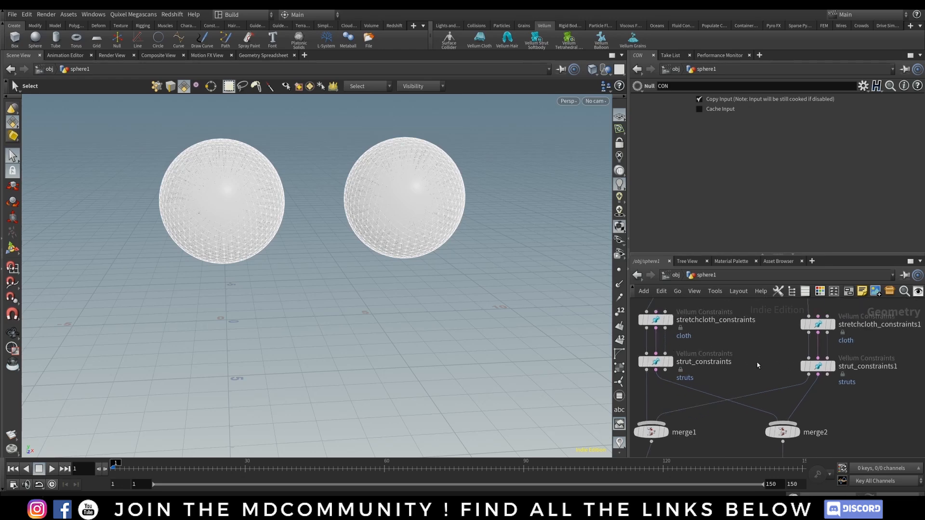
{"action": "middle_click_drag", "start_coordinate": [754, 366], "coordinate": [760, 375]}
{"action": "left_click_drag", "start_coordinate": [717, 370], "coordinate": [727, 380]}
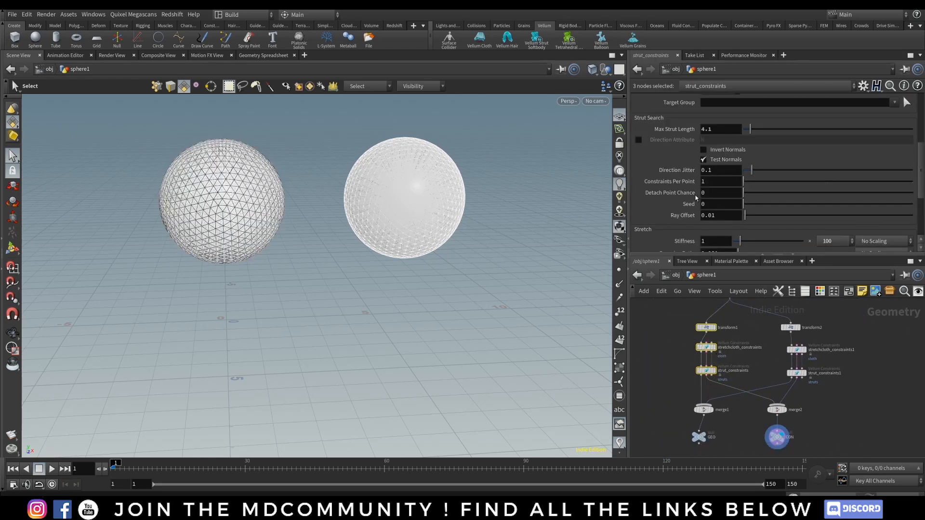
{"action": "left_click", "coordinate": [856, 345]}
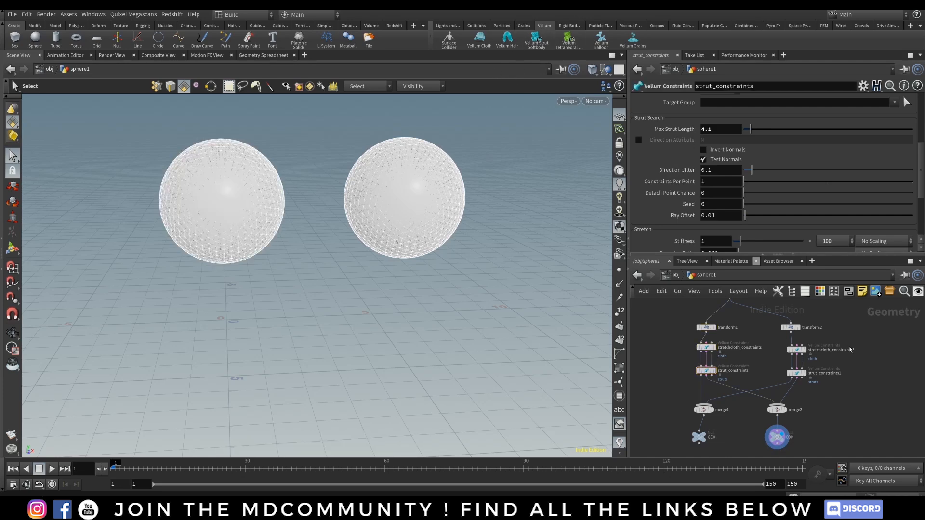
{"action": "left_click", "coordinate": [791, 327]}
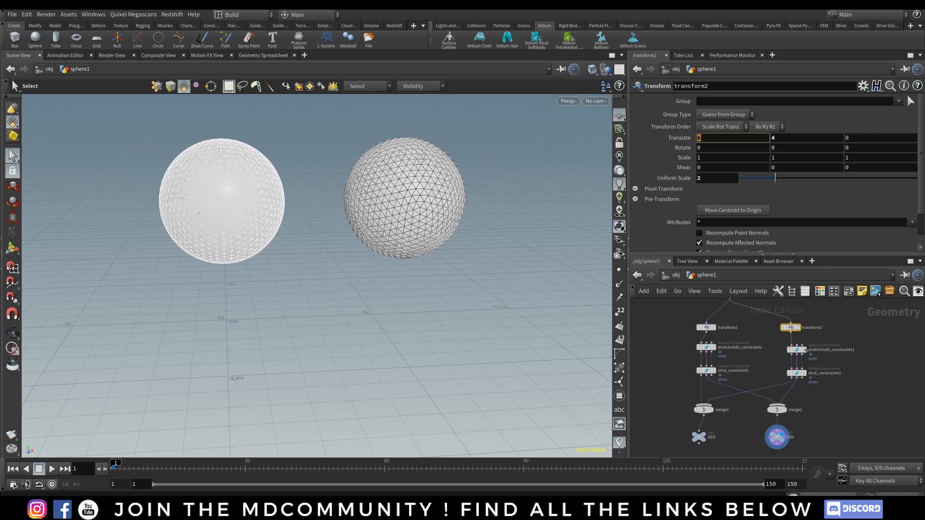
{"action": "left_click", "coordinate": [871, 336]}
{"action": "middle_click_drag", "start_coordinate": [814, 345], "coordinate": [780, 340]}
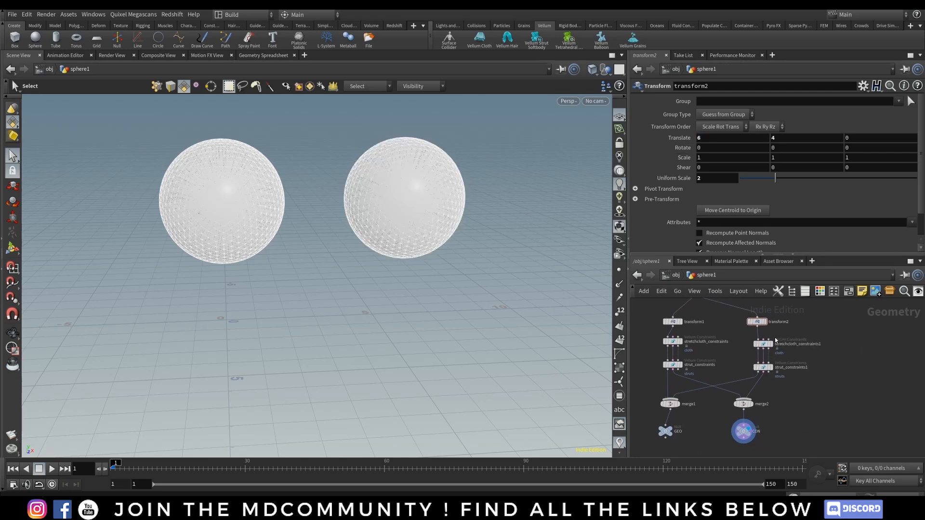
Set the stretch stiffness multiplier of stretchcloth_constraints1 to 100.
{"action": "left_click", "coordinate": [763, 344]}
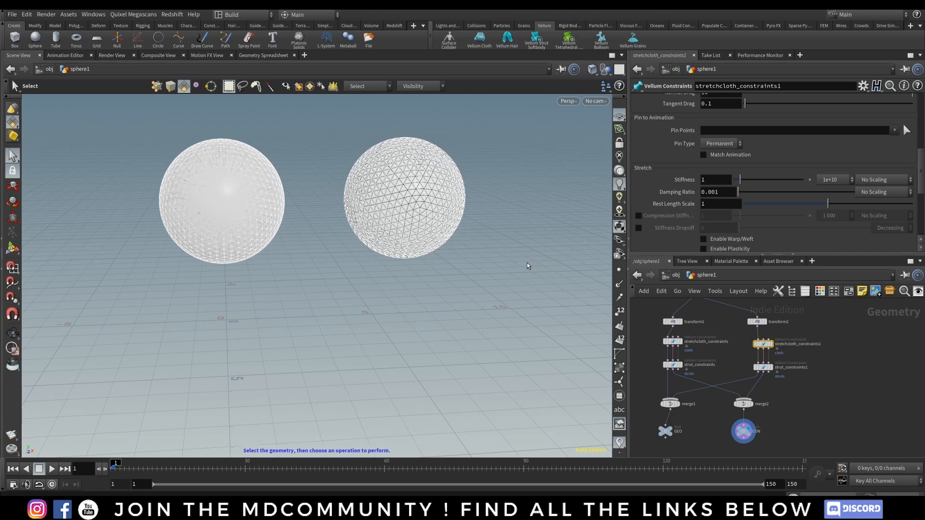
{"action": "left_click", "coordinate": [843, 348]}
{"action": "left_click", "coordinate": [764, 344]}
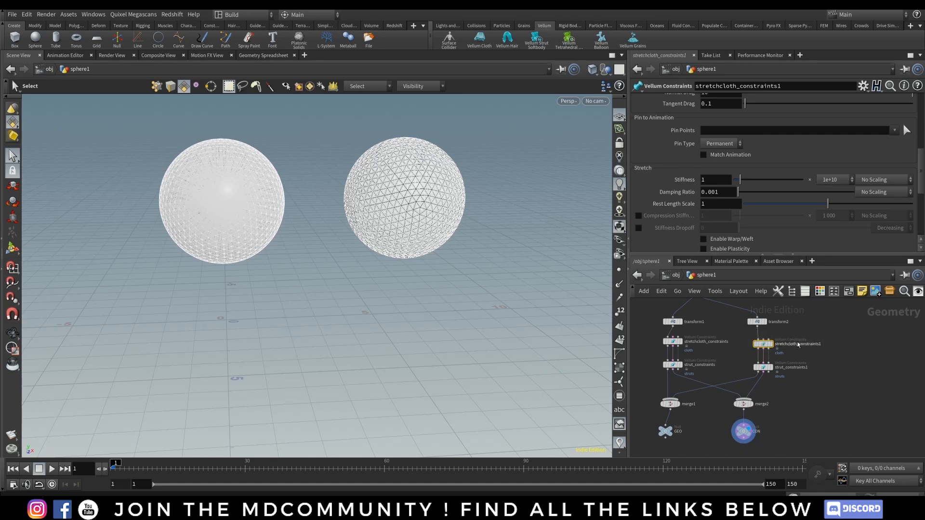
{"action": "scroll", "coordinate": [783, 345], "scroll_direction": "up", "scroll_amount": 6}
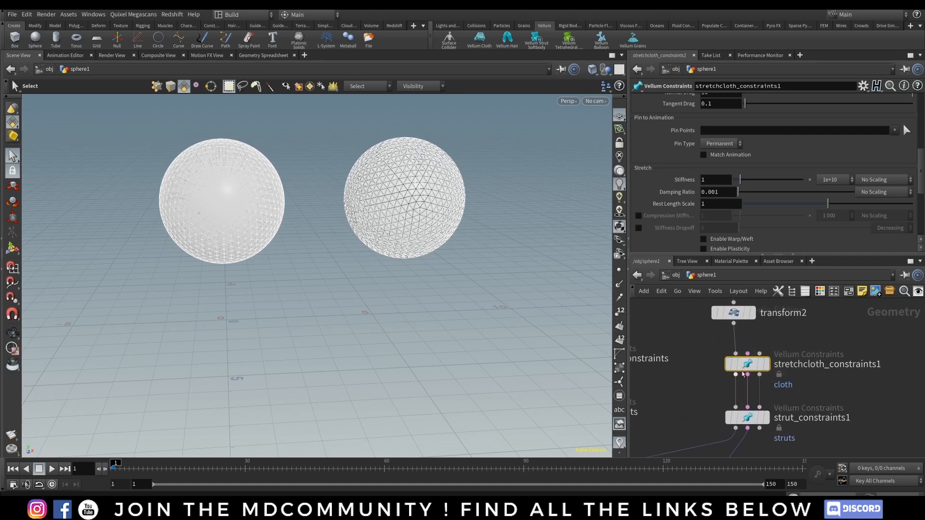
{"action": "left_click", "coordinate": [837, 182]}
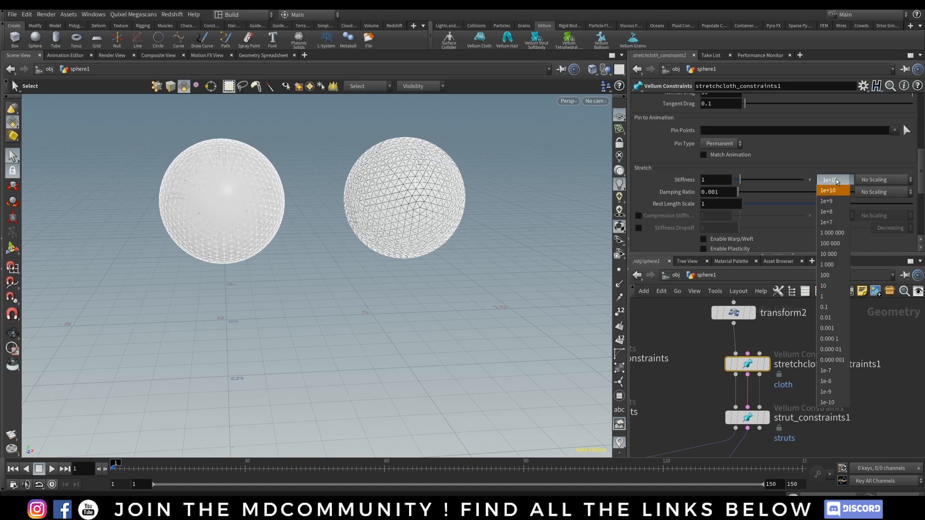
{"action": "left_click", "coordinate": [833, 275]}
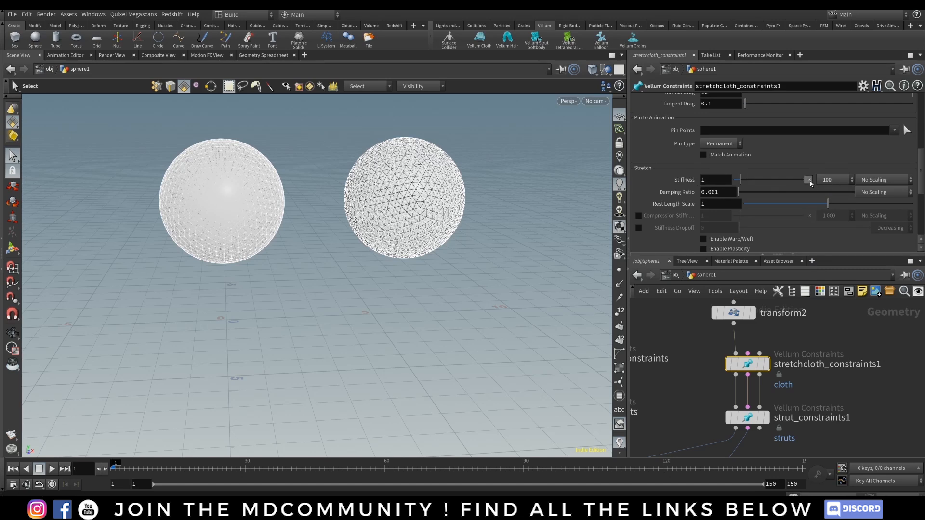
{"action": "left_click", "coordinate": [837, 184]}
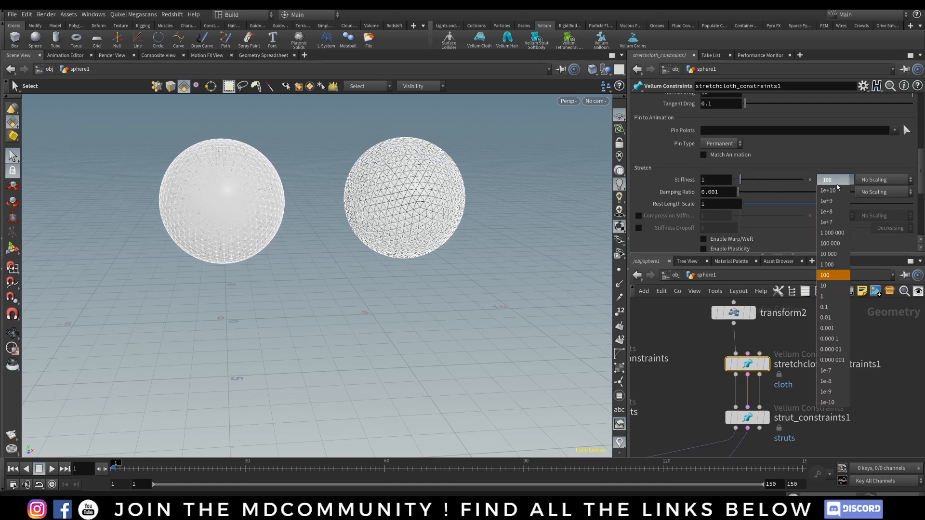
{"action": "left_click", "coordinate": [835, 277]}
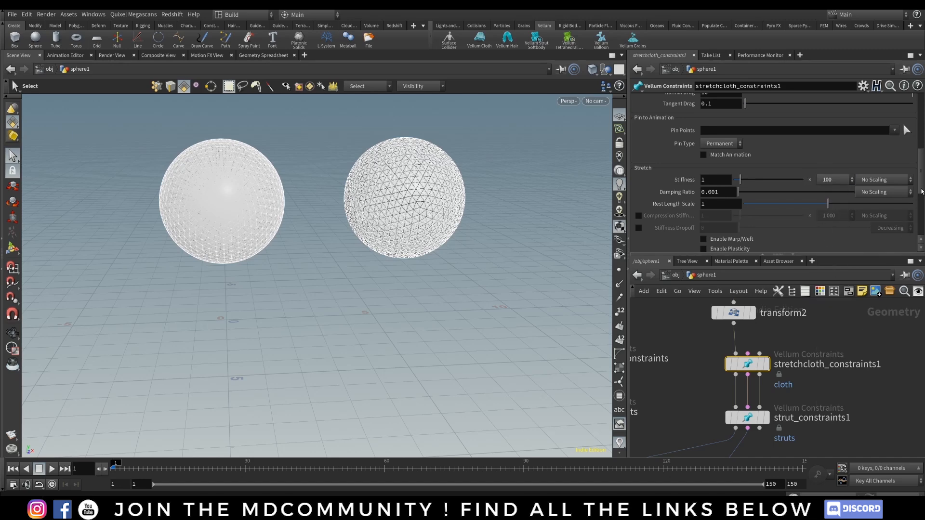
Set the max strut length of strut_constraints1 to 1 and its stretch stiffness multiplier to 1.
{"action": "scroll", "coordinate": [903, 247], "scroll_direction": "down", "scroll_amount": 2}
{"action": "middle_click_drag", "start_coordinate": [815, 402], "coordinate": [821, 363]}
{"action": "left_click", "coordinate": [759, 379]}
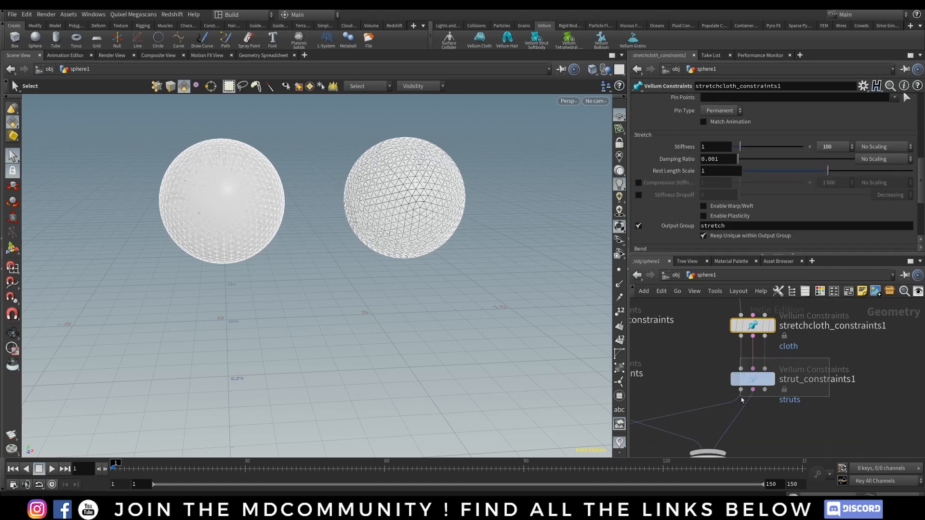
{"action": "mouse_move", "coordinate": [919, 181]}
{"action": "left_mouse_down"}
{"action": "mouse_move", "coordinate": [919, 162]}
{"action": "mouse_move", "coordinate": [919, 179]}
{"action": "left_mouse_up"}
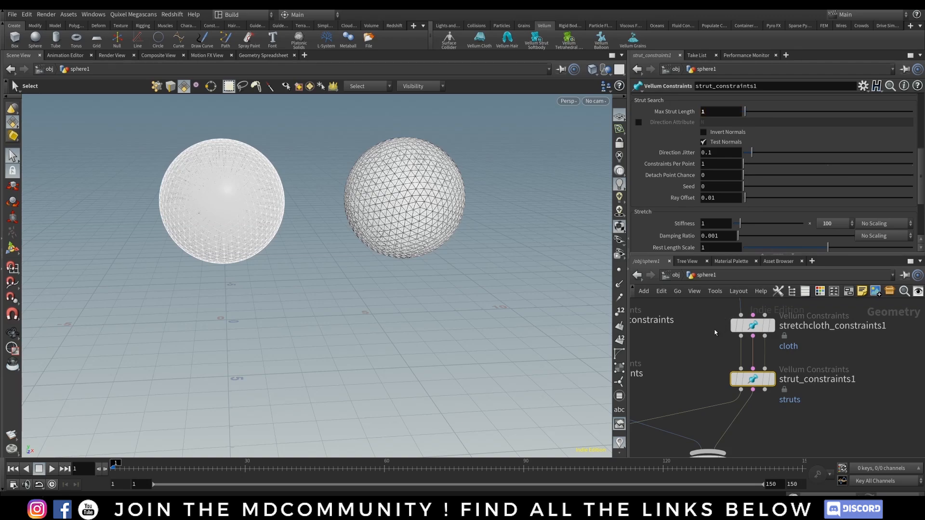
{"action": "left_click_drag", "start_coordinate": [383, 212], "coordinate": [371, 241], "text": "alt"}
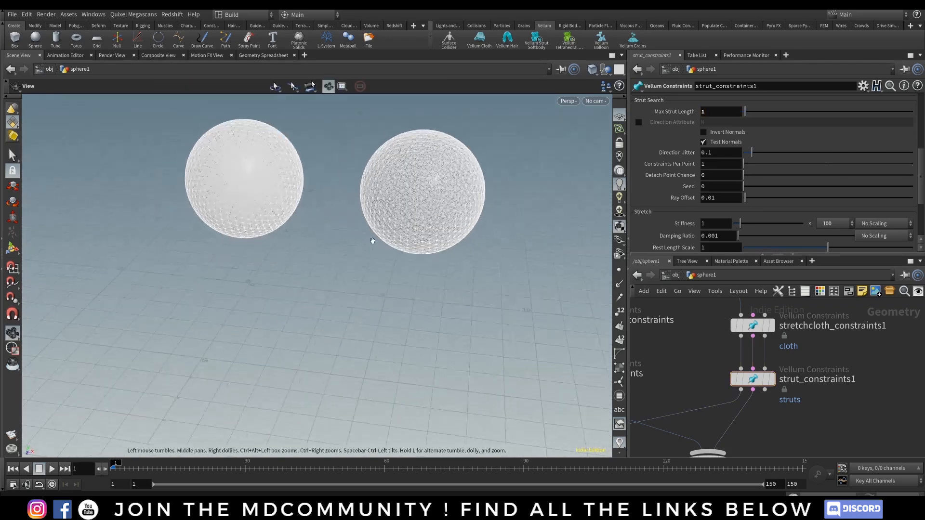
{"action": "right_click_drag", "start_coordinate": [371, 242], "coordinate": [402, 181], "text": "alt"}
{"action": "middle_click_drag", "start_coordinate": [402, 181], "coordinate": [406, 251], "text": "alt"}
{"action": "left_click_drag", "start_coordinate": [406, 253], "coordinate": [428, 218], "text": "alt"}
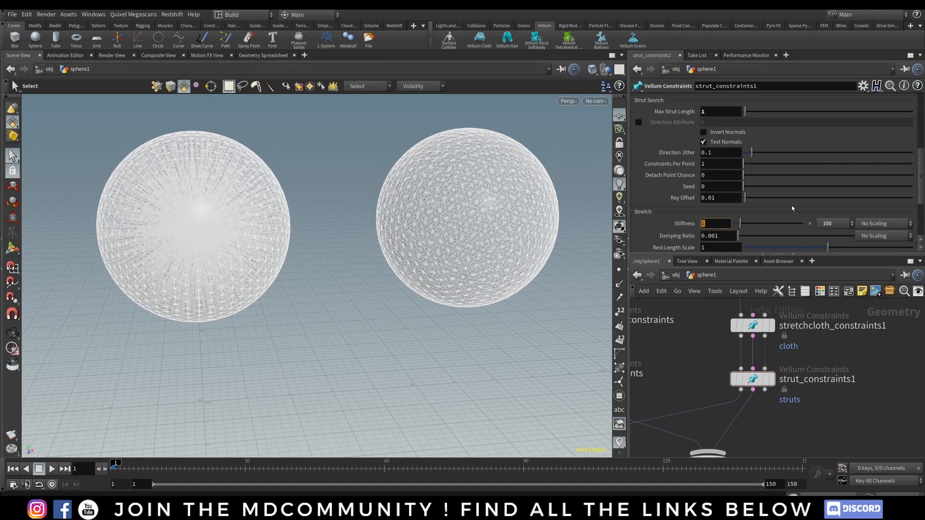
{"action": "left_click", "coordinate": [835, 225]}
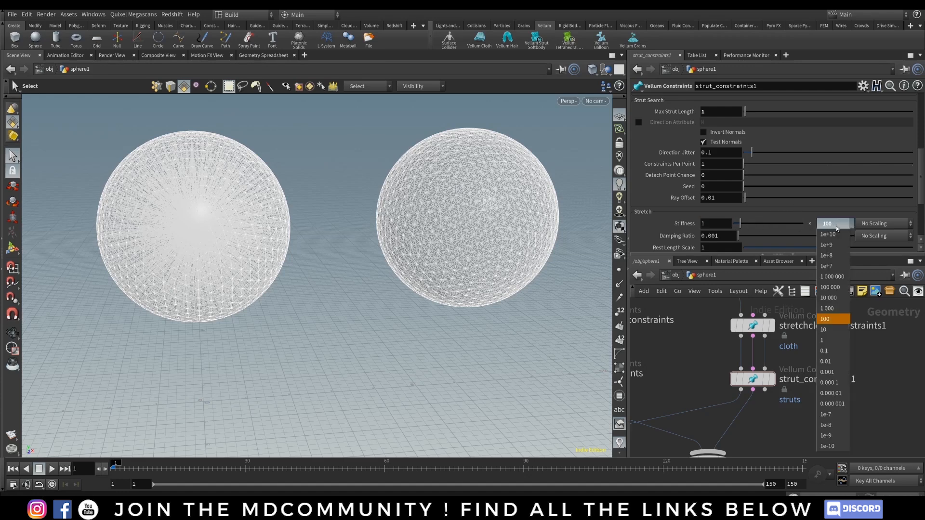
{"action": "left_click", "coordinate": [835, 340]}
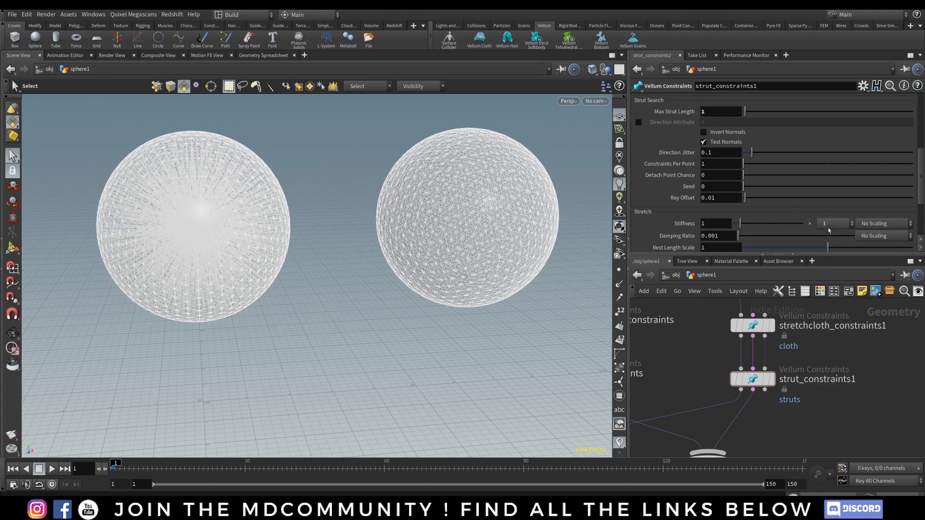
Display the GEO null and return to the object level.
{"action": "scroll", "coordinate": [860, 356], "scroll_direction": "down", "scroll_amount": 3}
{"action": "left_click", "coordinate": [678, 438]}
{"action": "key", "text": "u"}
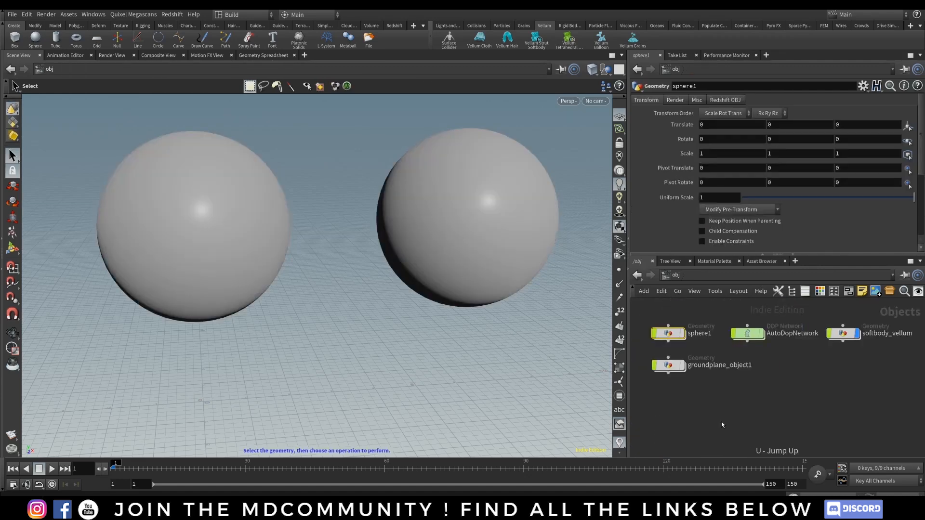
Play the Vellum simulation, scrub through the frames to compare the two spheres, and rewind to frame 1.
{"action": "scroll", "coordinate": [463, 398], "scroll_direction": "down", "scroll_amount": 6}
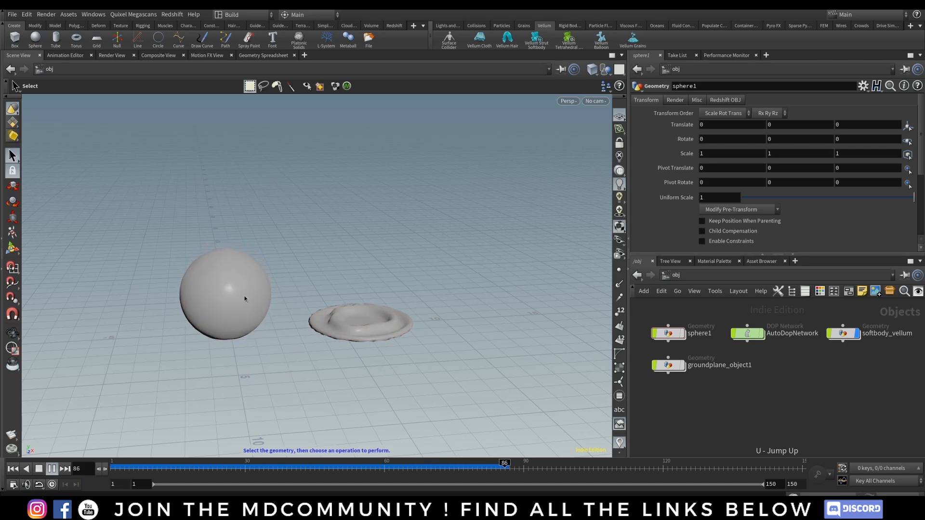
{"action": "left_click", "coordinate": [52, 468]}
{"action": "left_click_drag", "start_coordinate": [116, 467], "coordinate": [310, 468]}
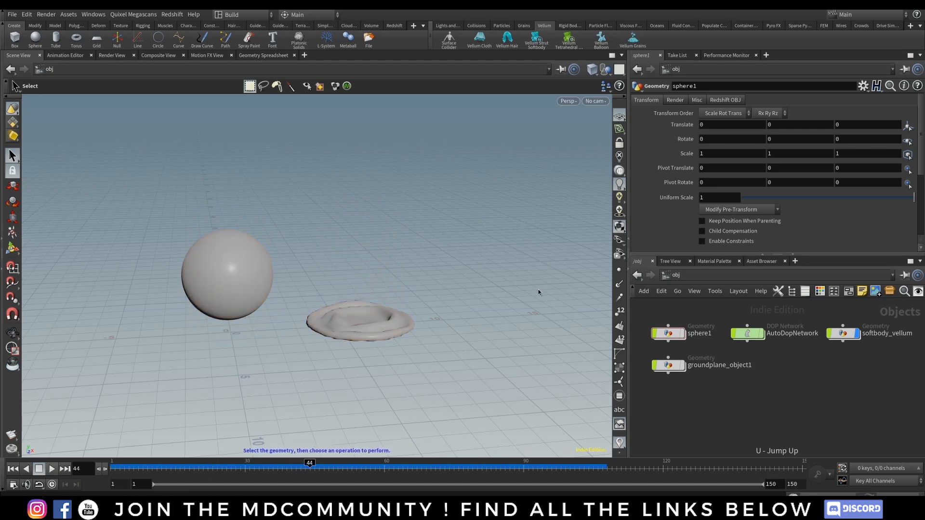
{"action": "left_click_drag", "start_coordinate": [149, 469], "coordinate": [110, 486]}
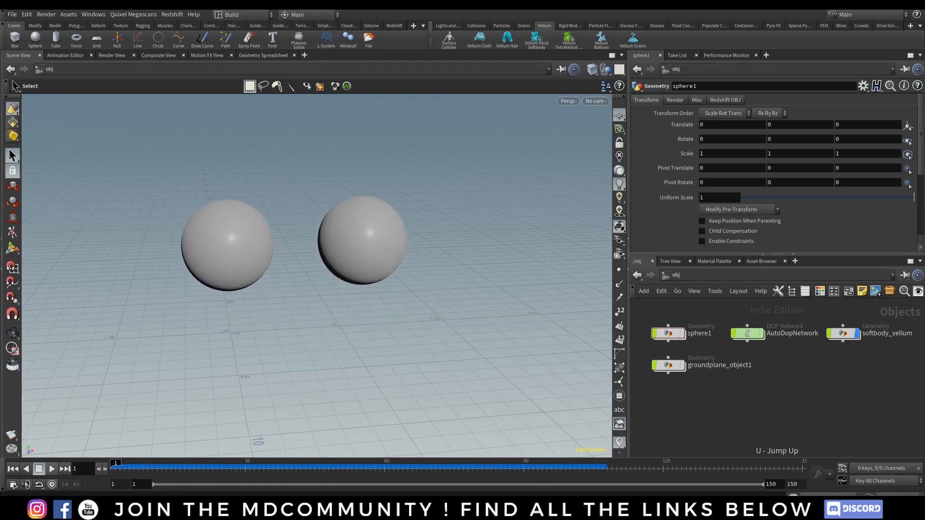
Inside sphere1, duplicate transform2, stretchcloth_constraints1 and strut_constraints1 as a third branch beside the second one.
{"action": "double_click", "coordinate": [667, 333]}
{"action": "middle_click_drag", "start_coordinate": [838, 367], "coordinate": [824, 371]}
{"action": "scroll", "coordinate": [823, 371], "scroll_direction": "down", "scroll_amount": 5}
{"action": "scroll", "coordinate": [825, 373], "scroll_direction": "up", "scroll_amount": 4}
{"action": "scroll", "coordinate": [819, 376], "scroll_direction": "down", "scroll_amount": 2}
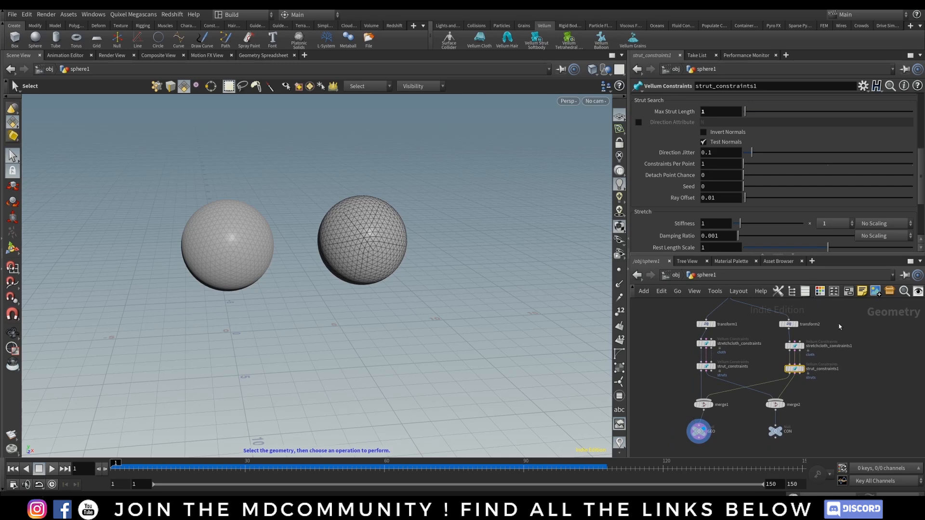
{"action": "left_click_drag", "start_coordinate": [809, 361], "coordinate": [870, 370]}
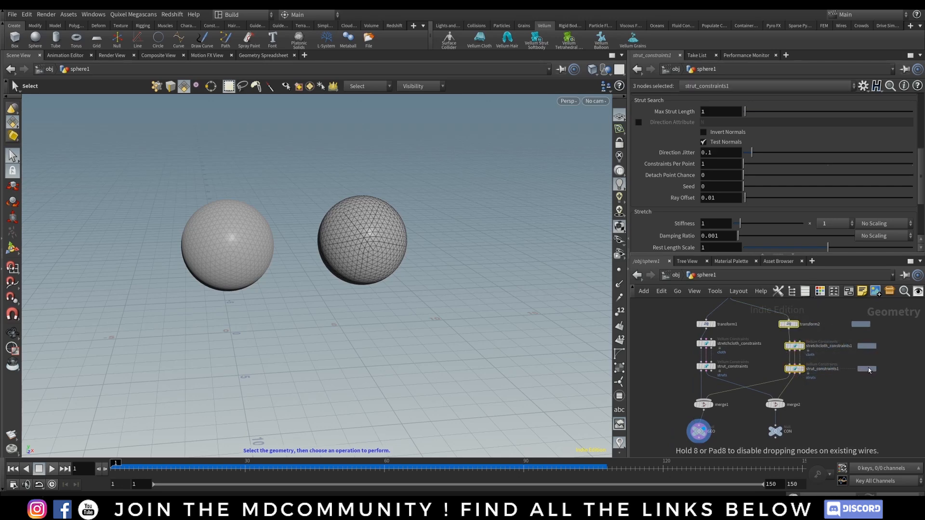
{"action": "left_click_drag", "start_coordinate": [870, 405], "coordinate": [850, 405], "text": "alt"}
{"action": "left_click", "coordinate": [871, 355]}
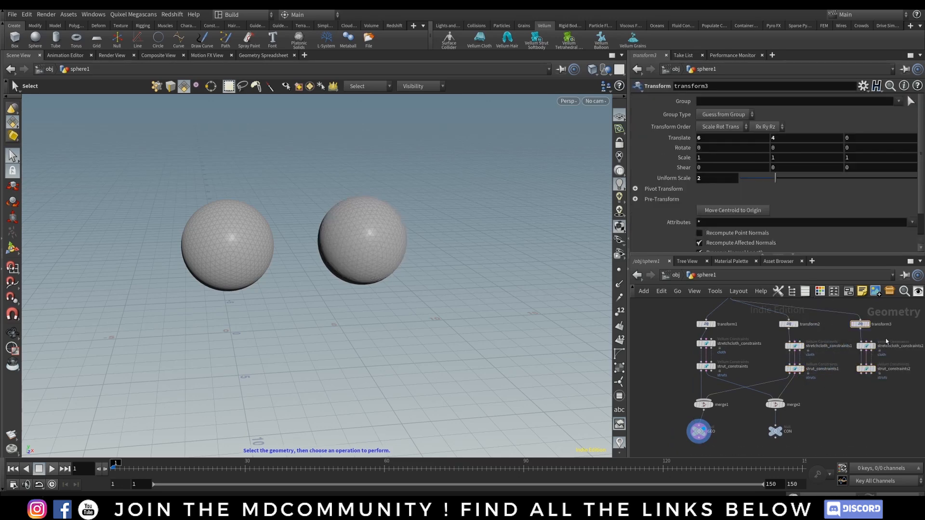
Set transform3's X translation to 12 and connect the geometry and constraint outputs of strut_constraints2 to merge1 and merge2.
{"action": "left_click", "coordinate": [862, 325]}
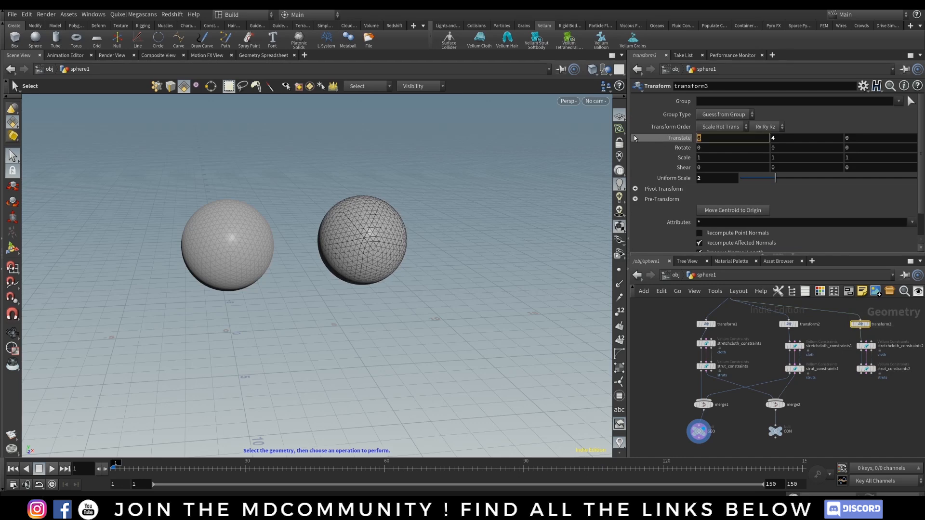
{"action": "type", "text": "12"}
{"action": "key", "text": "Return"}
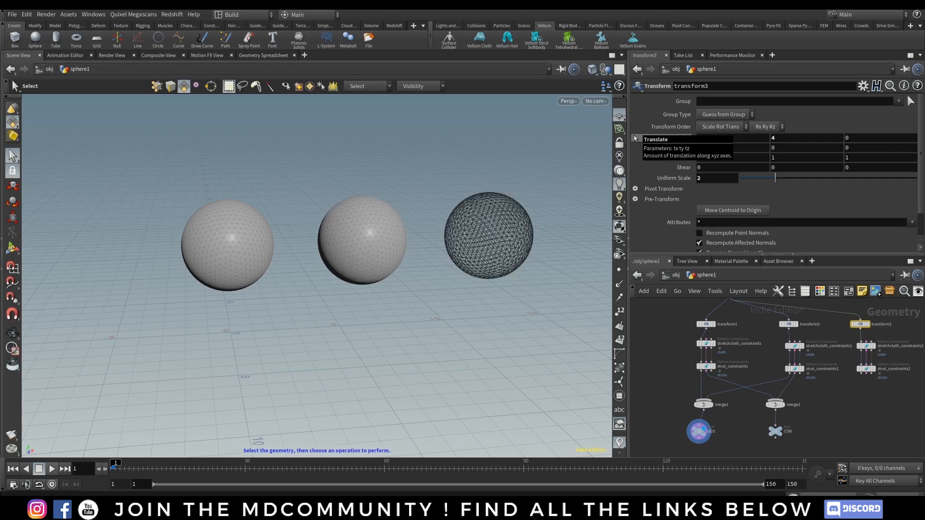
{"action": "left_click", "coordinate": [856, 415]}
{"action": "left_click_drag", "start_coordinate": [860, 375], "coordinate": [779, 404]}
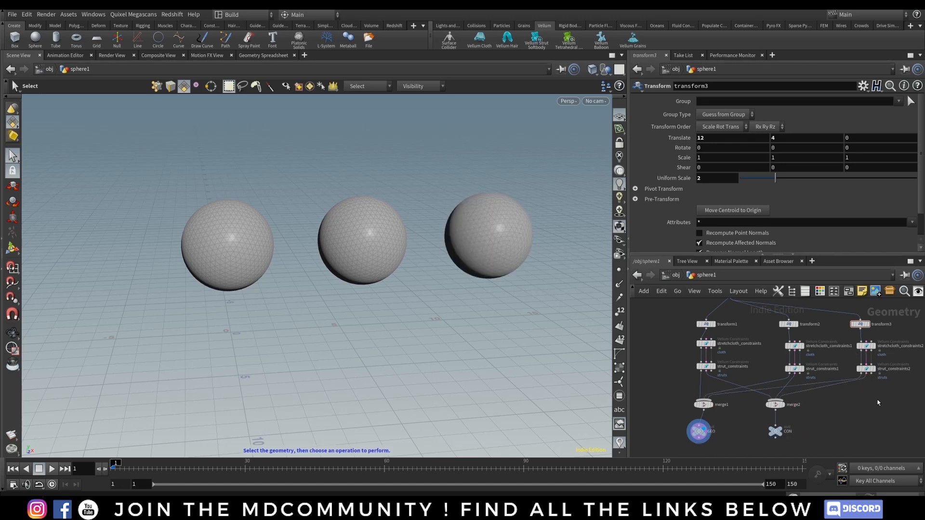
Set the stretch stiffness of stretchcloth_constraints2 to 6 with a multiplier of 10.
{"action": "middle_click_drag", "start_coordinate": [873, 401], "coordinate": [830, 402]}
{"action": "scroll", "coordinate": [885, 366], "scroll_direction": "up", "scroll_amount": 4}
{"action": "left_click_drag", "start_coordinate": [870, 319], "coordinate": [796, 355]}
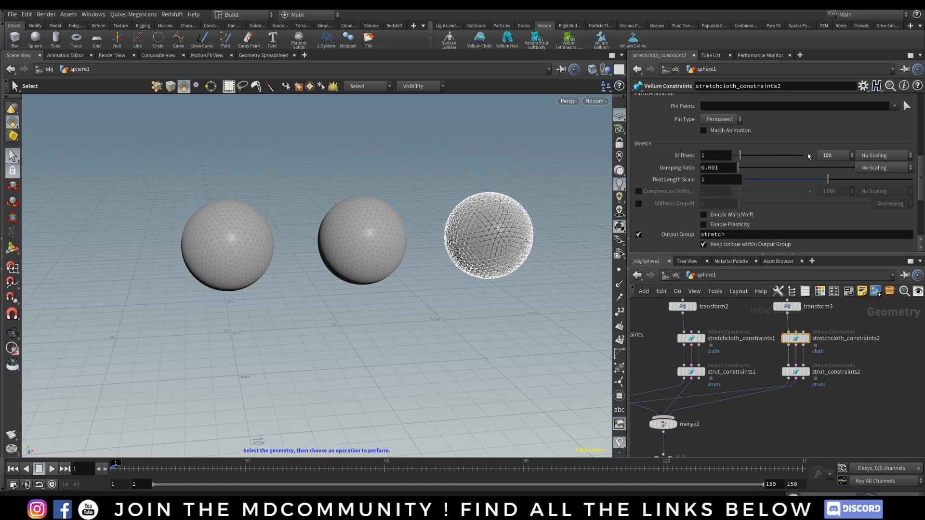
{"action": "left_click", "coordinate": [830, 156]}
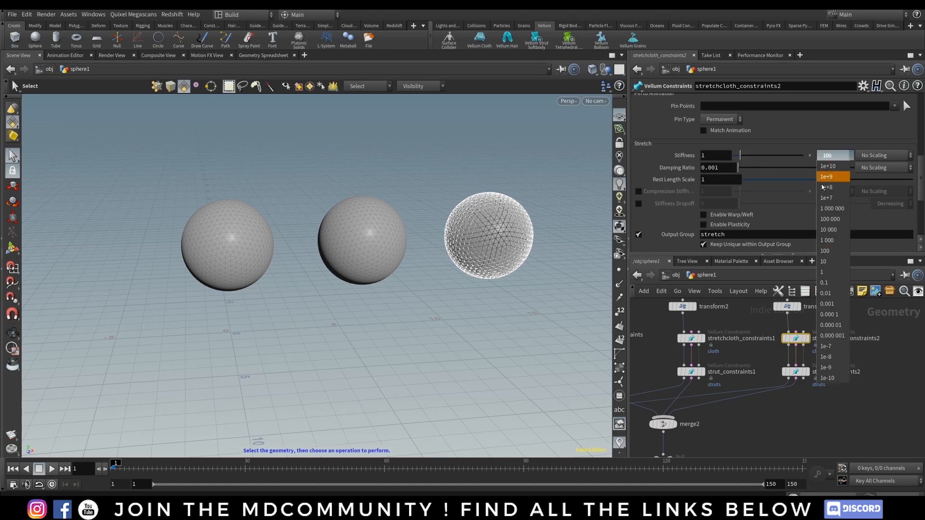
{"action": "left_click", "coordinate": [824, 262]}
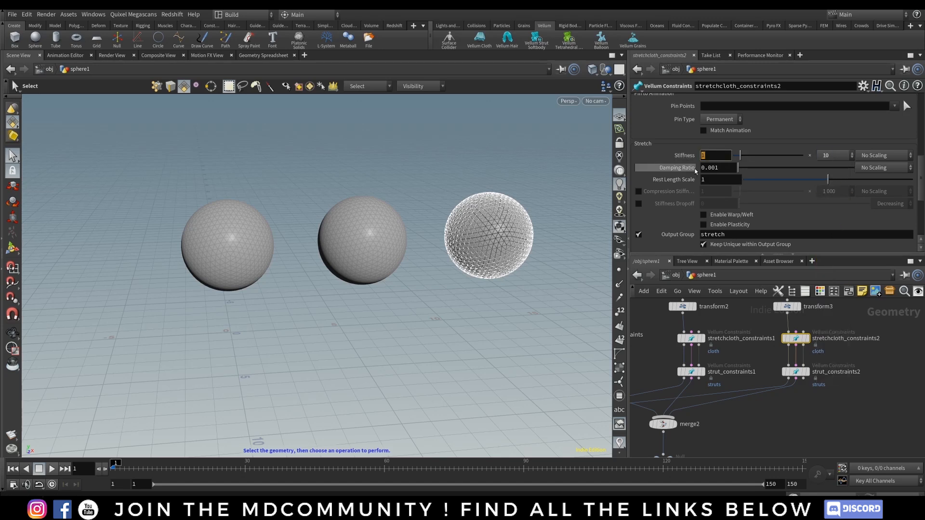
{"action": "key", "text": "Return"}
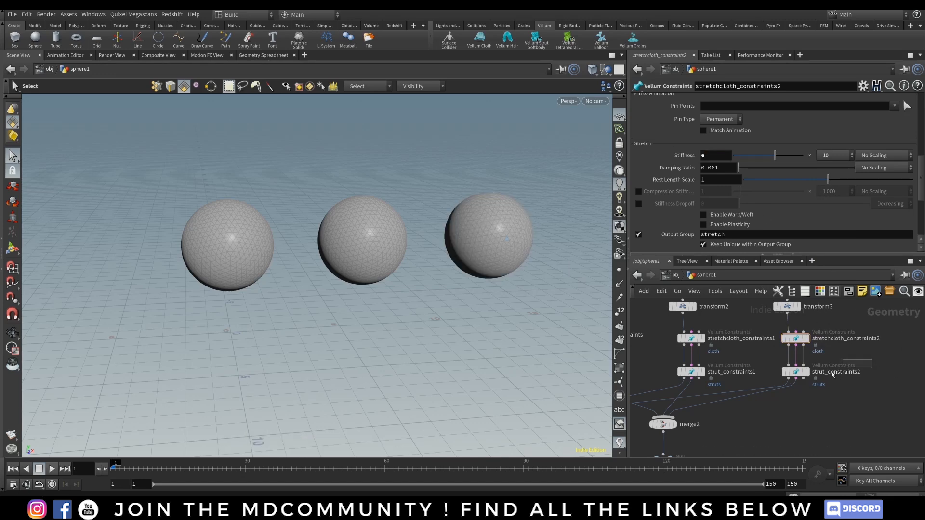
Set the max strut length of strut_constraints2 to 20 and display the CON null showing all three spheres' constraints.
{"action": "left_click", "coordinate": [795, 372]}
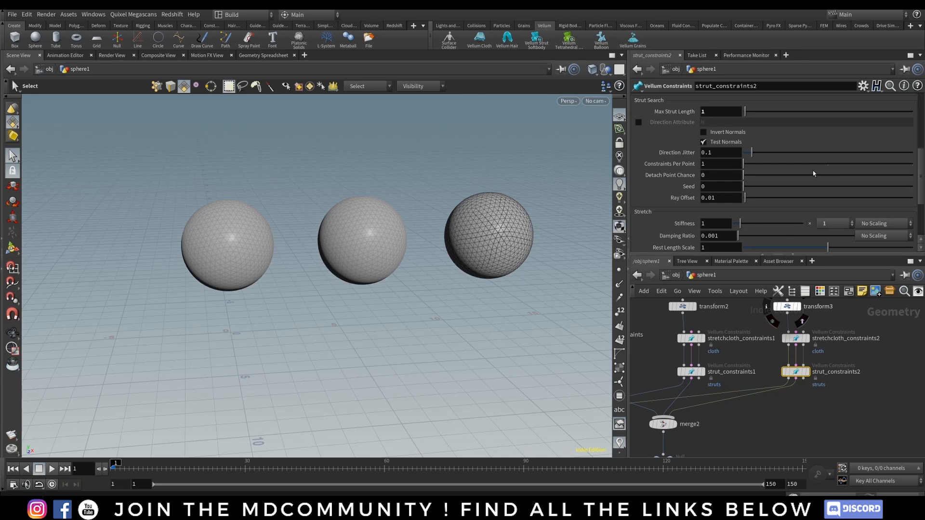
{"action": "middle_click_drag", "start_coordinate": [677, 432], "coordinate": [682, 385]}
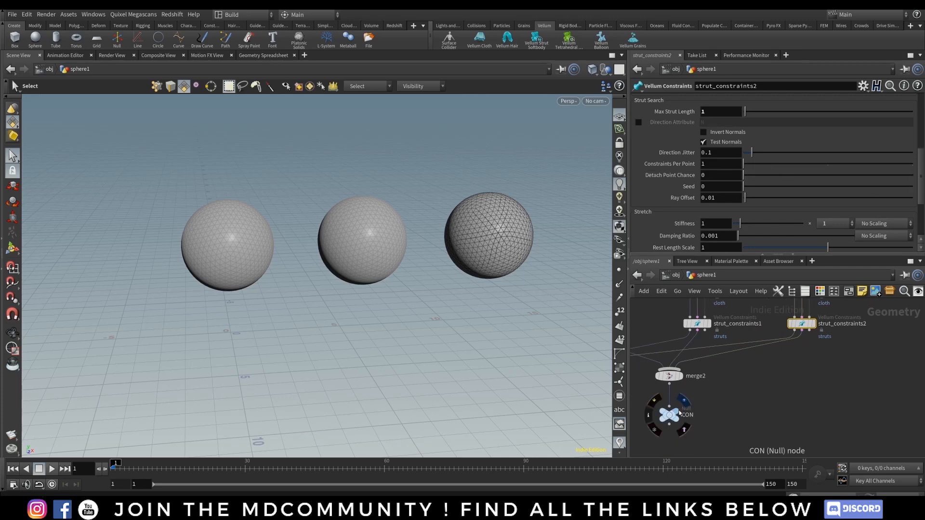
{"action": "left_click", "coordinate": [682, 406]}
{"action": "right_click_drag", "start_coordinate": [456, 238], "coordinate": [677, 225], "text": "alt"}
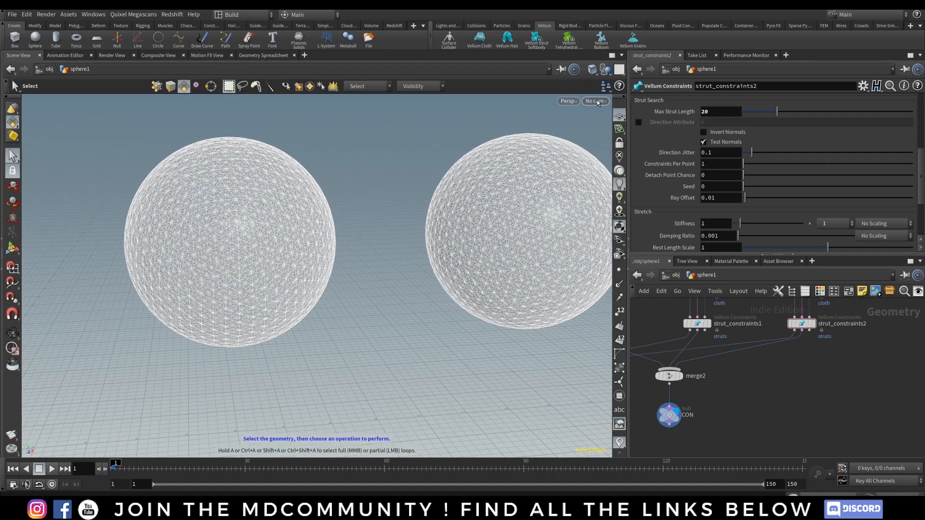
{"action": "right_click_drag", "start_coordinate": [458, 248], "coordinate": [367, 284], "text": "alt"}
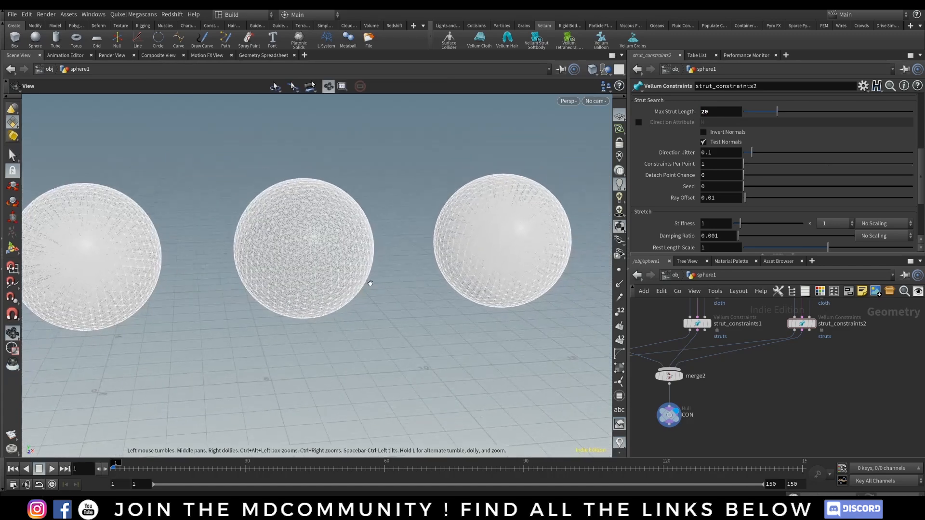
{"action": "middle_click_drag", "start_coordinate": [428, 274], "coordinate": [450, 246], "text": "alt"}
{"action": "mouse_move", "coordinate": [450, 245]}
{"action": "left_mouse_down", "text": "alt"}
{"action": "mouse_move", "coordinate": [390, 239]}
{"action": "mouse_move", "coordinate": [456, 250]}
{"action": "left_mouse_up", "text": "alt"}
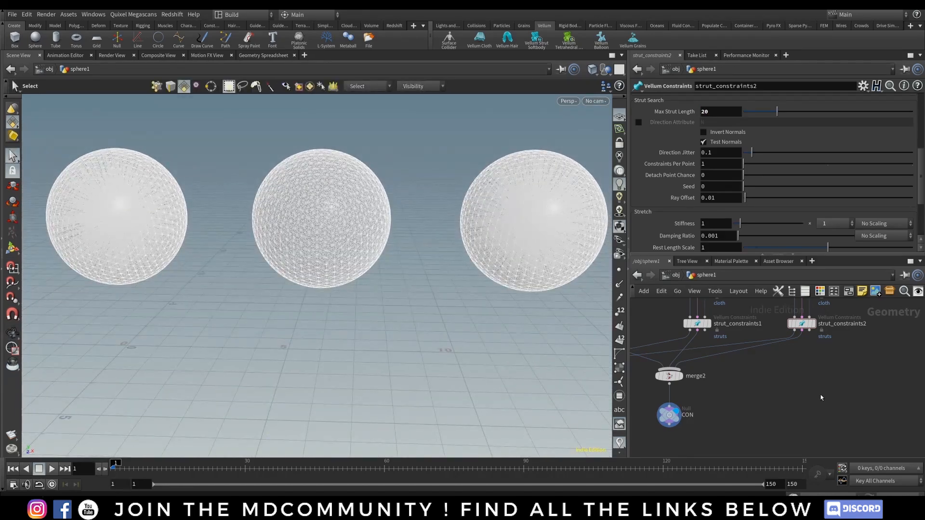
Return to object level, play the three-sphere Vellum simulation, stop it, and scrub back to frame 59 to inspect the spheres' shapes.
{"action": "key", "text": "u"}
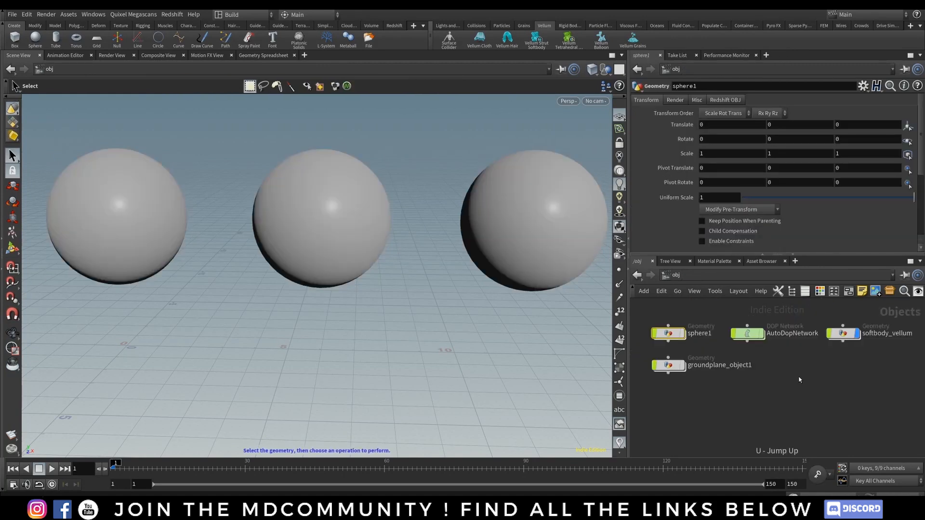
{"action": "left_click_drag", "start_coordinate": [583, 328], "coordinate": [351, 297], "text": "alt"}
{"action": "right_click_drag", "start_coordinate": [351, 298], "coordinate": [280, 331], "text": "alt"}
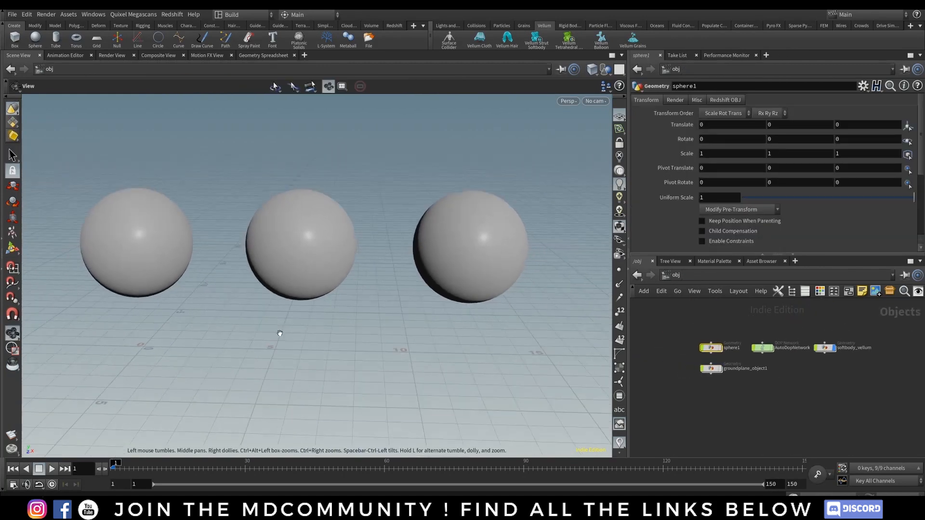
{"action": "left_click", "coordinate": [52, 469]}
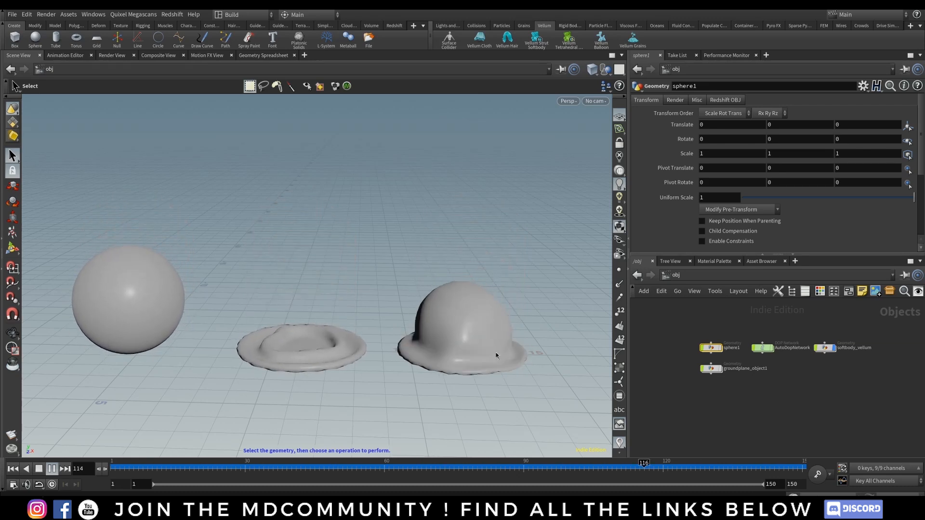
{"action": "left_click", "coordinate": [52, 469]}
{"action": "left_click_drag", "start_coordinate": [578, 466], "coordinate": [380, 468]}
{"action": "left_click_drag", "start_coordinate": [89, 317], "coordinate": [165, 275], "text": "alt"}
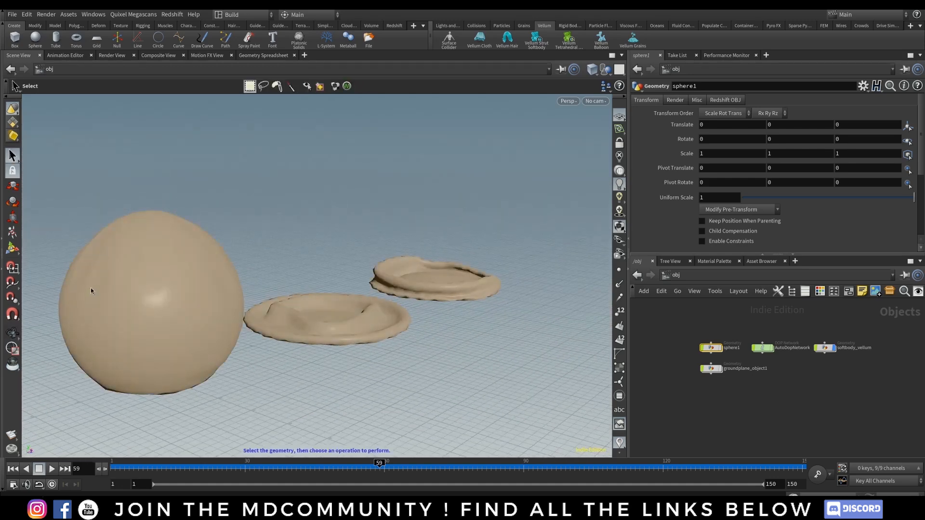
{"action": "left_click_drag", "start_coordinate": [193, 341], "coordinate": [216, 349], "text": "alt"}
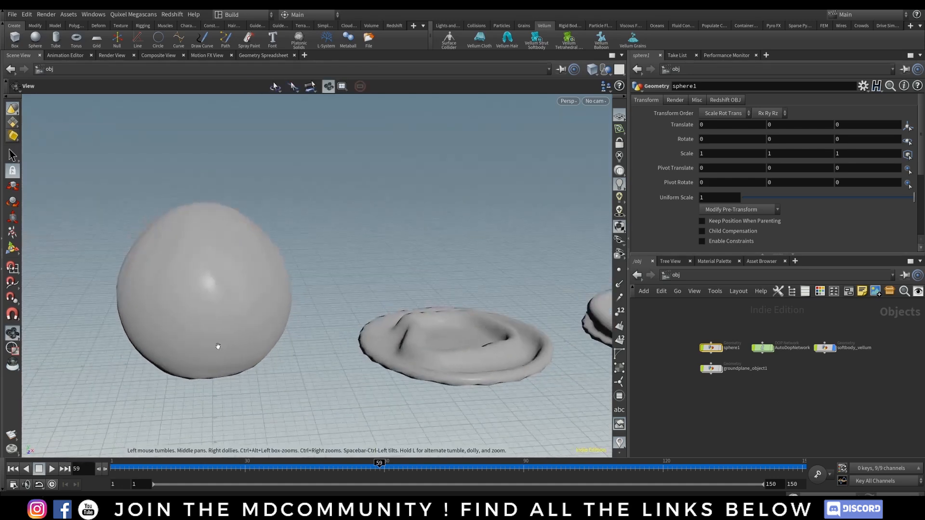
{"action": "middle_click_drag", "start_coordinate": [217, 349], "coordinate": [196, 338], "text": "alt"}
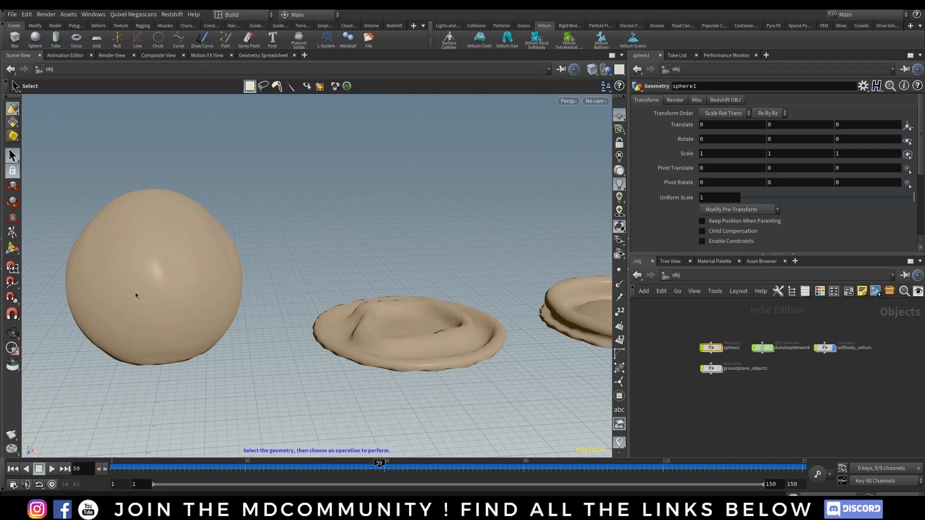
{"action": "key", "text": "Escape"}
{"action": "left_click_drag", "start_coordinate": [250, 277], "coordinate": [374, 262]}
{"action": "left_click_drag", "start_coordinate": [177, 275], "coordinate": [473, 285]}
{"action": "key", "text": "s"}
Inside sphere1, duplicate transform3, stretchcloth_constraints2 and strut_constraints2 as a fourth branch beside the third one.
{"action": "double_click", "coordinate": [473, 286]}
{"action": "scroll", "coordinate": [734, 398], "scroll_direction": "down", "scroll_amount": 4}
{"action": "middle_click_drag", "start_coordinate": [790, 362], "coordinate": [804, 352]}
{"action": "left_click_drag", "start_coordinate": [816, 306], "coordinate": [808, 380]}
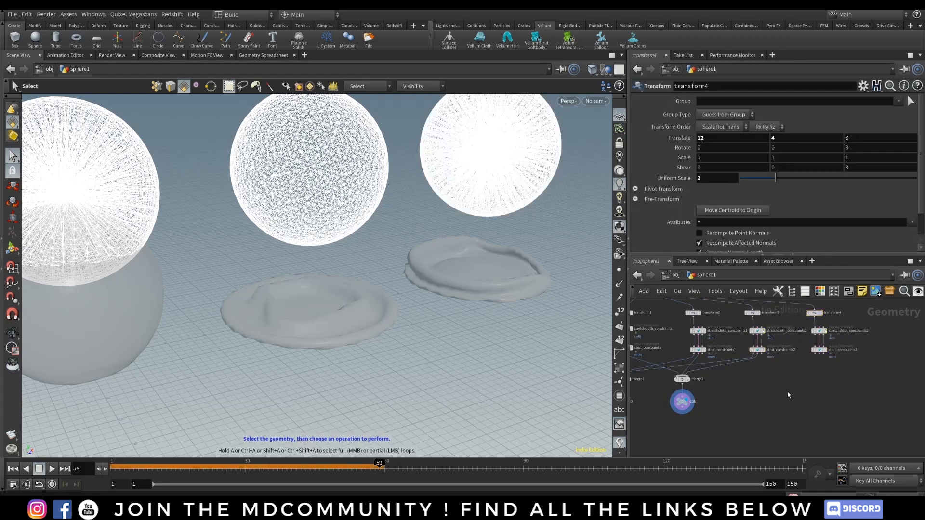
Connect the geometry and constraint outputs of strut_constraints3 to merge1 and merge2.
{"action": "middle_click_drag", "start_coordinate": [764, 379], "coordinate": [812, 371]}
{"action": "left_click_drag", "start_coordinate": [861, 346], "coordinate": [671, 368]}
{"action": "left_click_drag", "start_coordinate": [868, 347], "coordinate": [742, 375]}
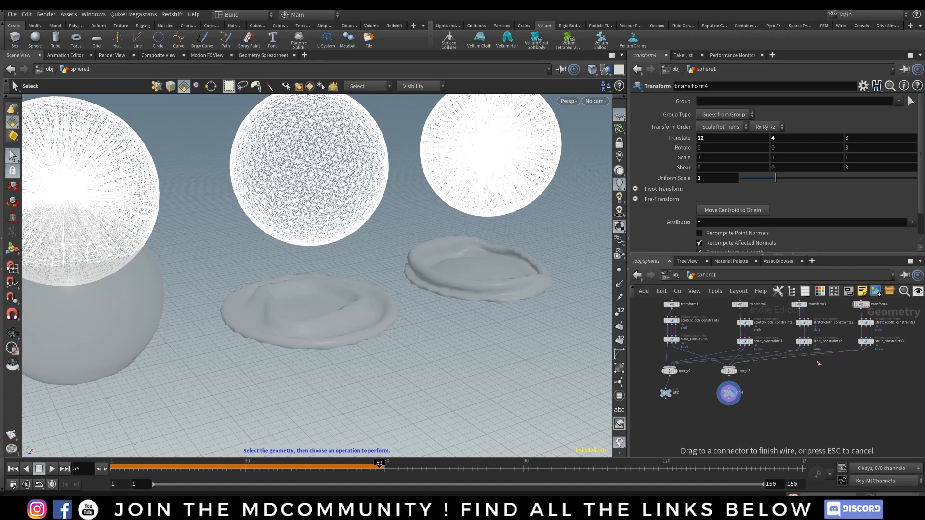
Set the stretch stiffness of stretchcloth_constraints3 to 1 with a multiplier of 1 000 000.
{"action": "scroll", "coordinate": [838, 375], "scroll_direction": "up", "scroll_amount": 5}
{"action": "middle_click_drag", "start_coordinate": [849, 379], "coordinate": [818, 393]}
{"action": "middle_click_drag", "start_coordinate": [858, 333], "coordinate": [753, 410]}
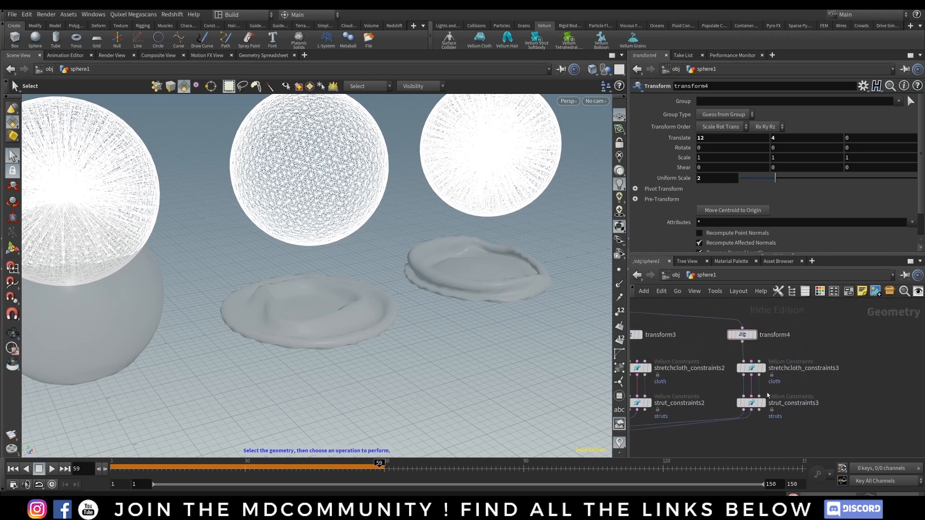
{"action": "left_click", "coordinate": [755, 369]}
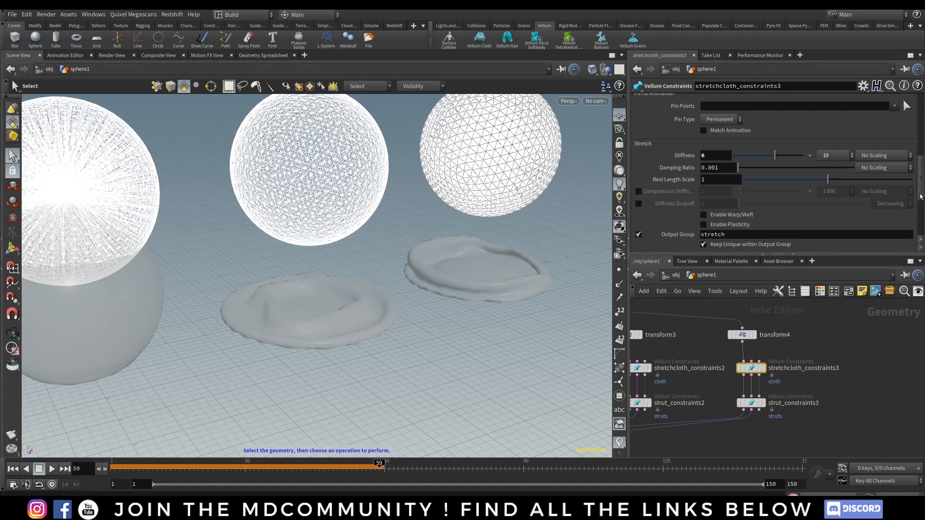
{"action": "scroll", "coordinate": [771, 202], "scroll_direction": "up", "scroll_amount": 3}
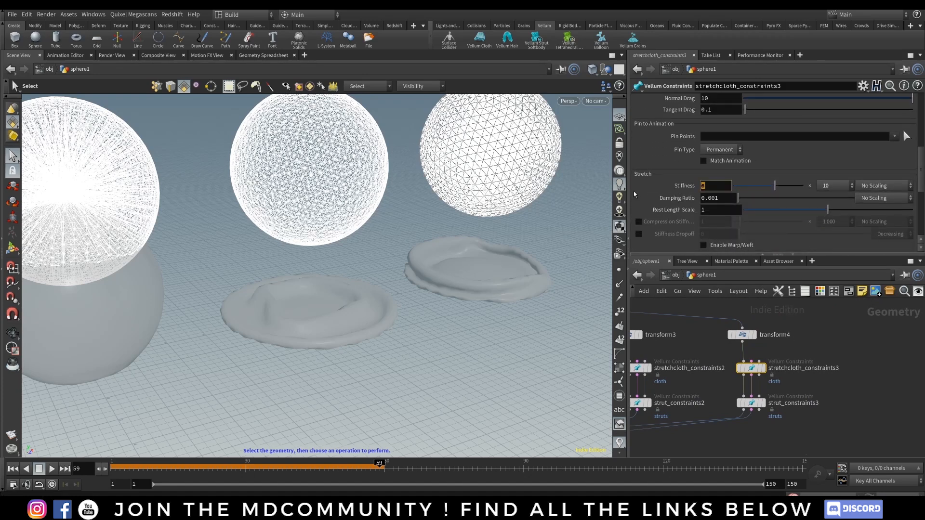
{"action": "type", "text": "5"}
{"action": "left_click", "coordinate": [852, 186]}
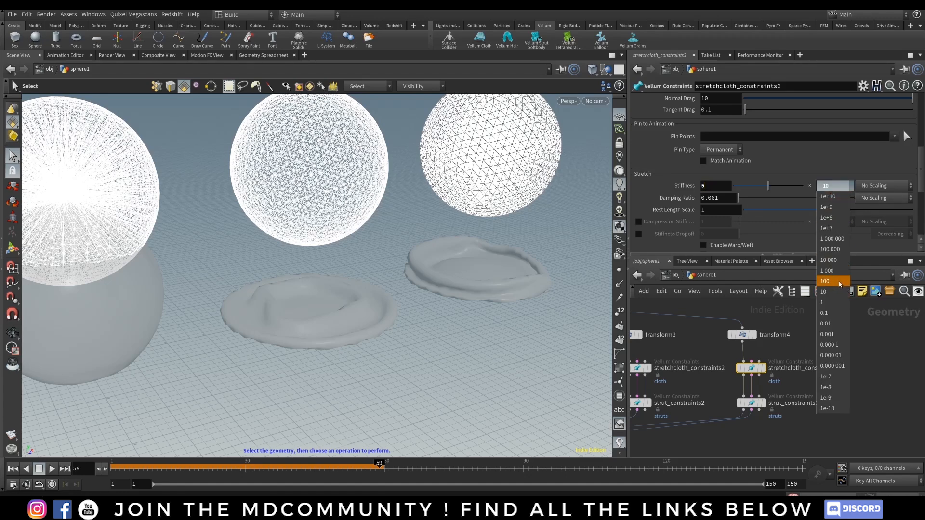
{"action": "left_click", "coordinate": [826, 186]}
{"action": "left_click_drag", "start_coordinate": [716, 186], "coordinate": [677, 189]}
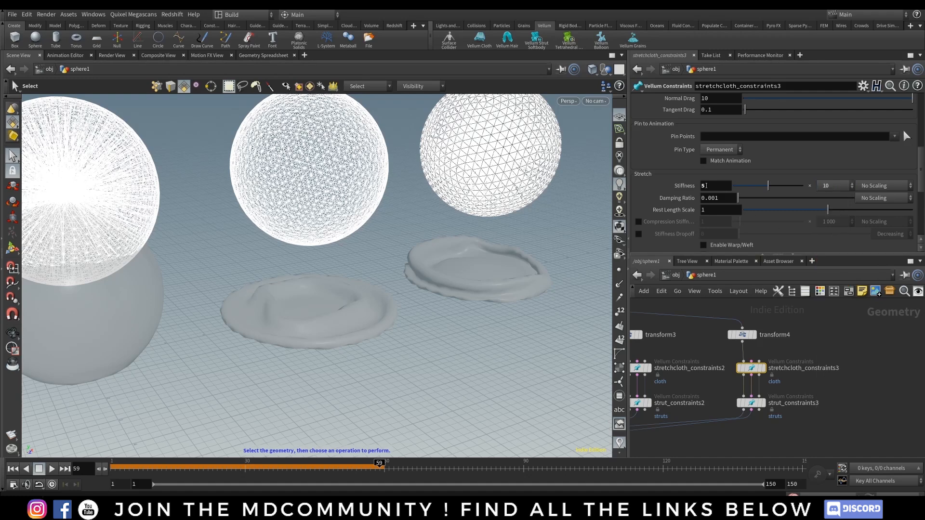
{"action": "type", "text": "1"}
{"action": "left_click", "coordinate": [827, 186]}
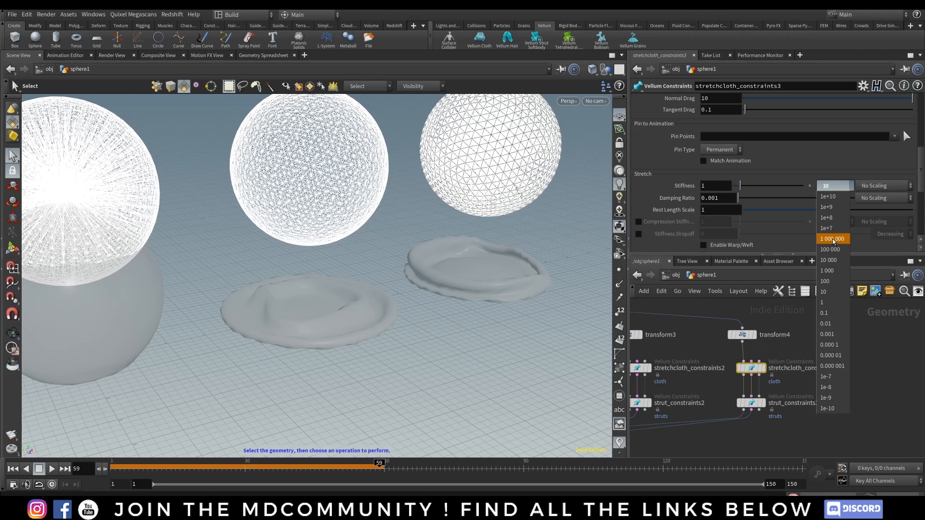
{"action": "left_click", "coordinate": [831, 240]}
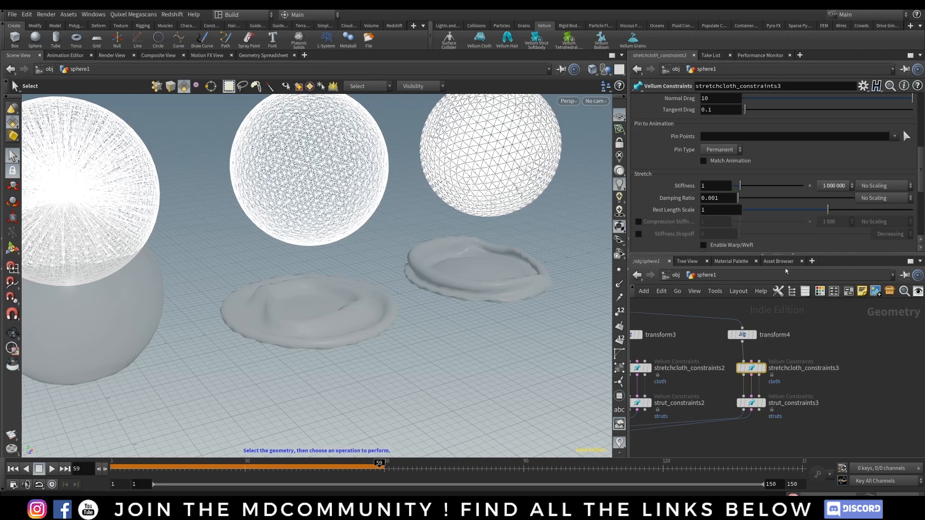
Set the max strut length of strut_constraints3 to 50 and its stretch stiffness multiplier to 10.
{"action": "left_click", "coordinate": [752, 402]}
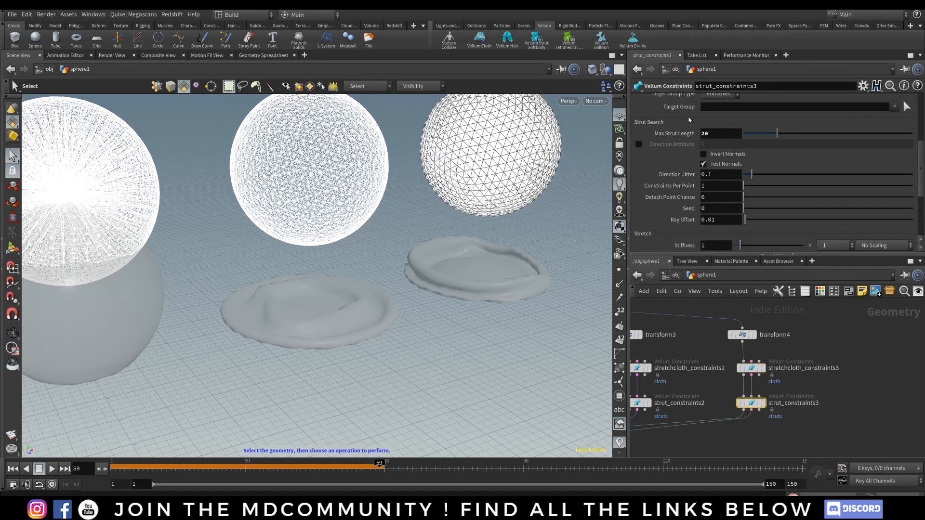
{"action": "left_click", "coordinate": [720, 134]}
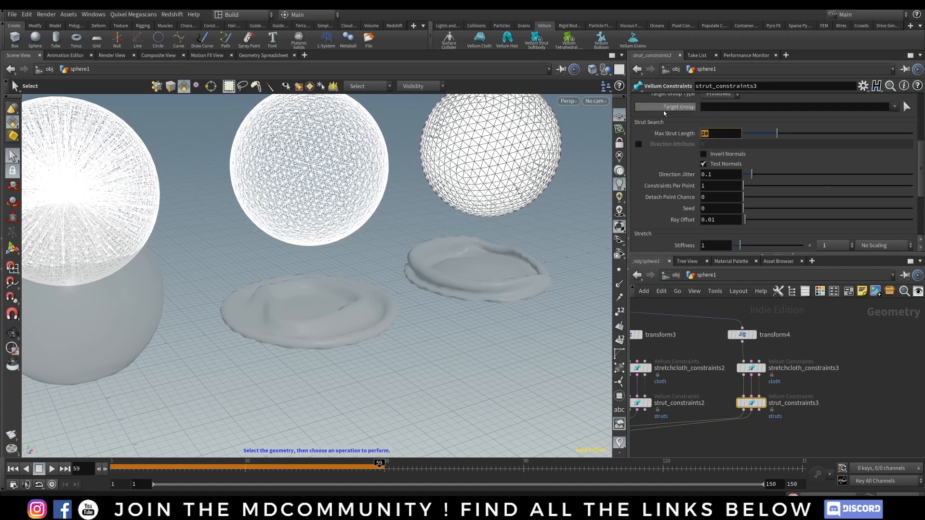
{"action": "type", "text": "50"}
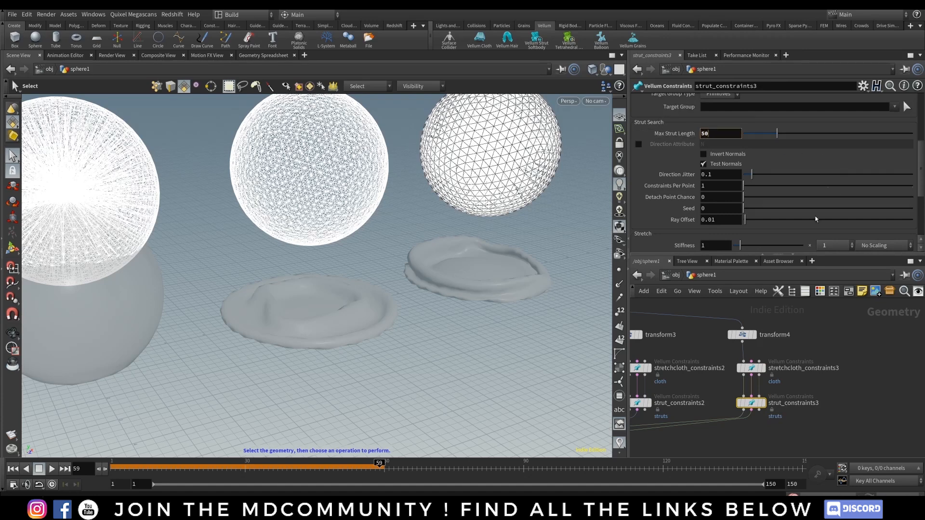
{"action": "key", "text": "Return"}
{"action": "left_click", "coordinate": [852, 246]}
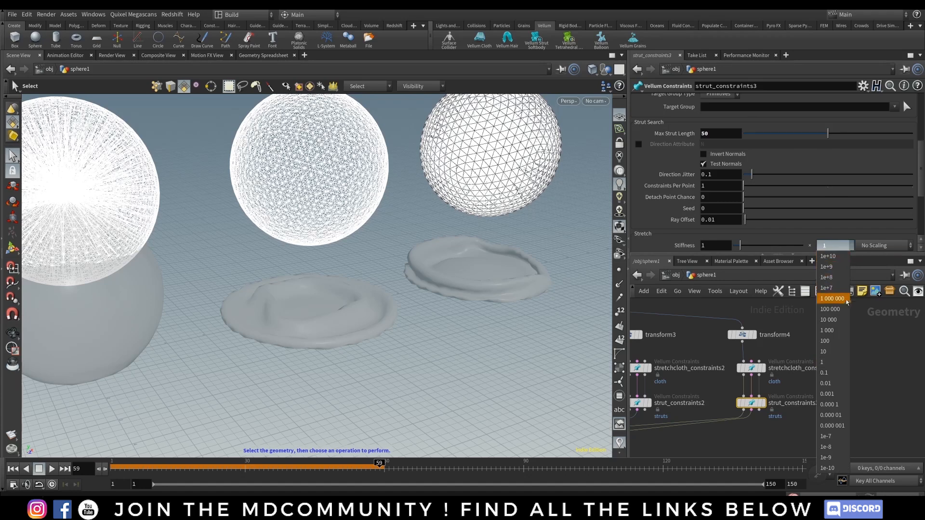
{"action": "left_click", "coordinate": [834, 351]}
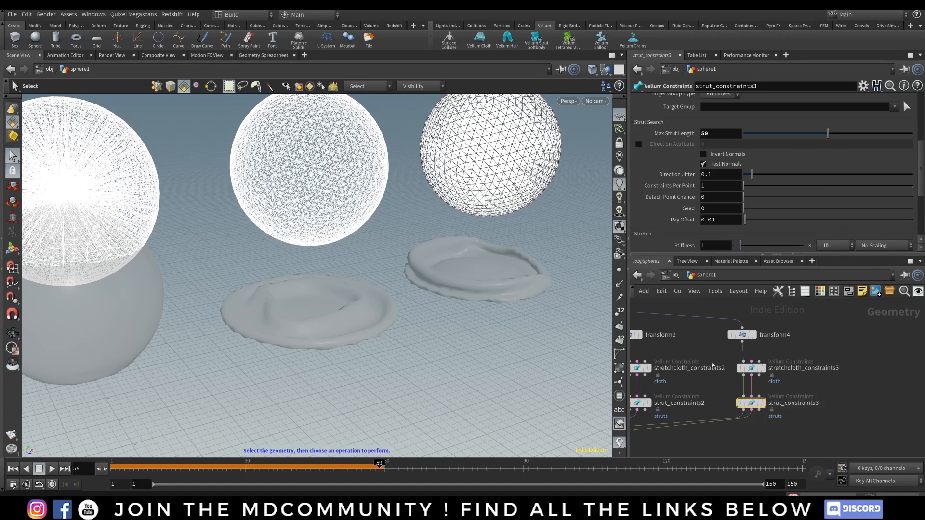
Set transform4's X translation to 18.
{"action": "left_click", "coordinate": [742, 334]}
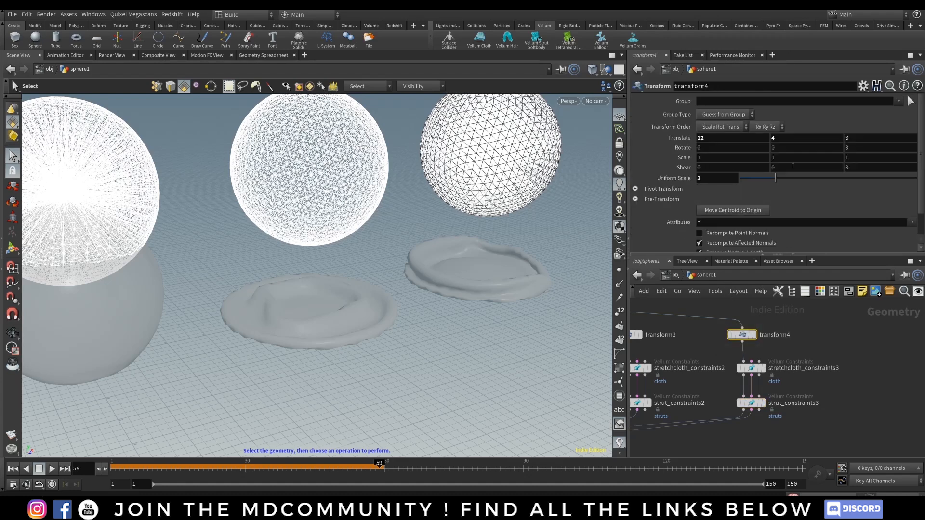
{"action": "left_click", "coordinate": [702, 138]}
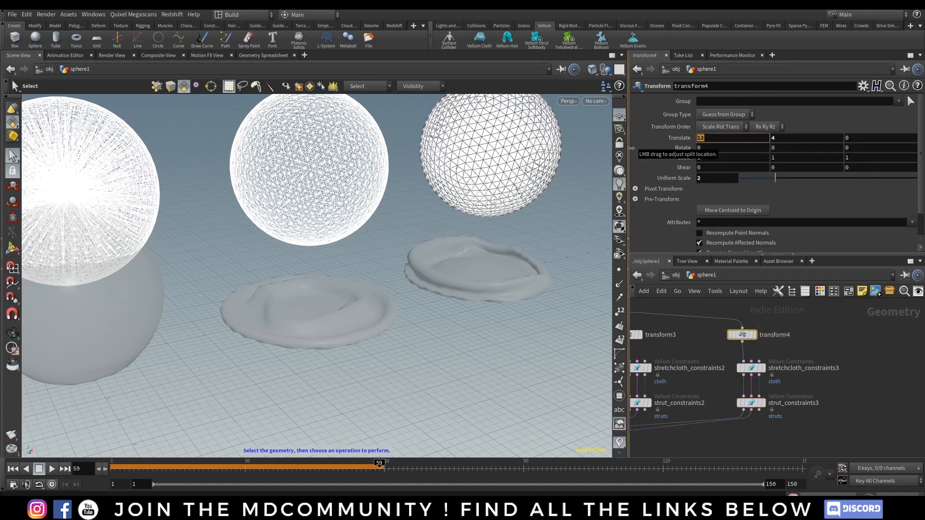
{"action": "type", "text": "18"}
{"action": "key", "text": "Return"}
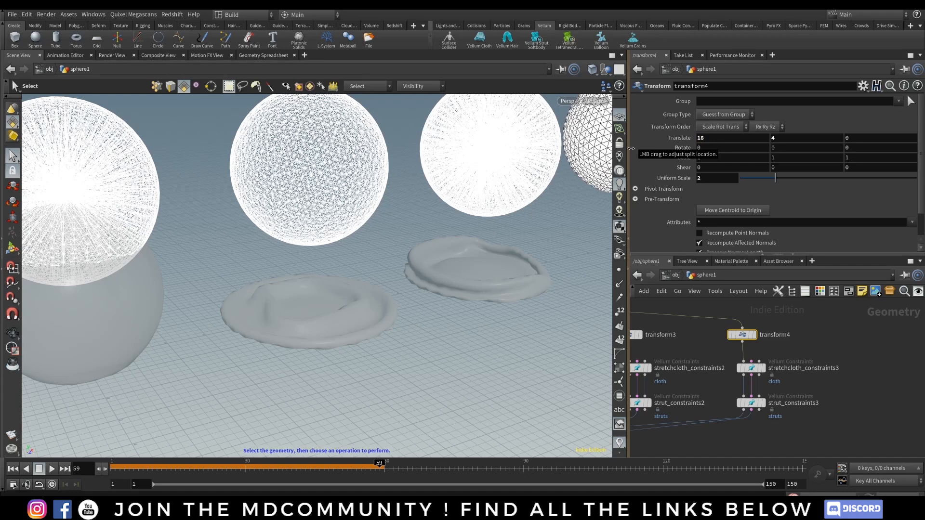
Return to object level, play the simulation from frame 1 to compare all four spheres, and stop it around frame 113.
{"action": "key", "text": "Escape"}
{"action": "left_click_drag", "start_coordinate": [525, 254], "coordinate": [475, 306]}
{"action": "key", "text": "s"}
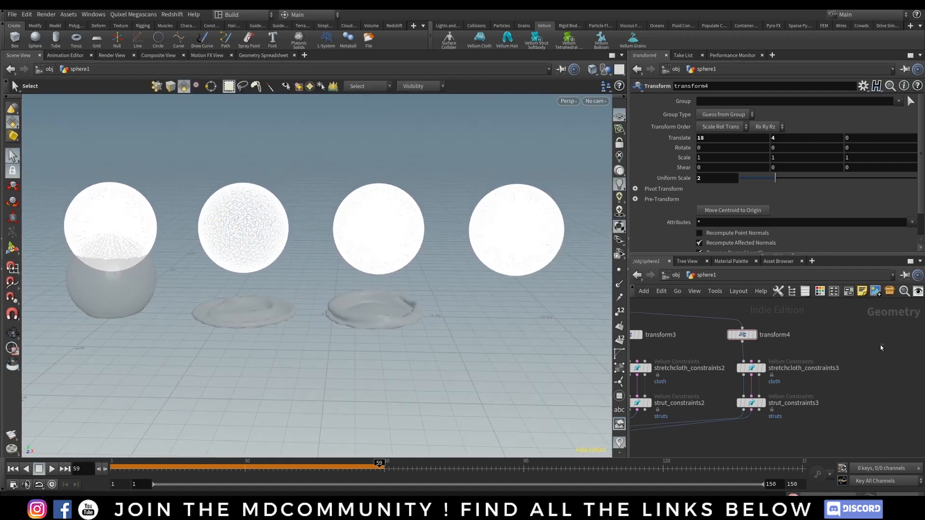
{"action": "key", "text": "u"}
{"action": "left_click", "coordinate": [13, 469]}
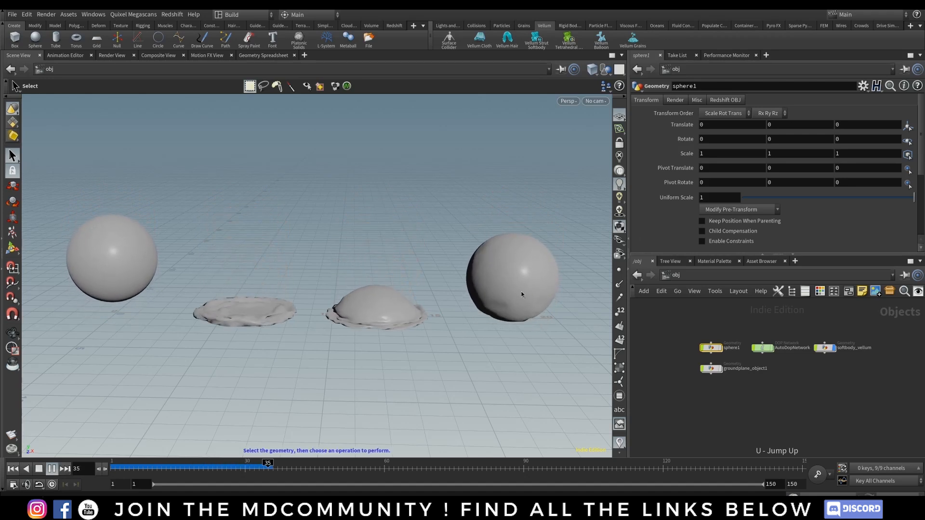
{"action": "left_click", "coordinate": [527, 316]}
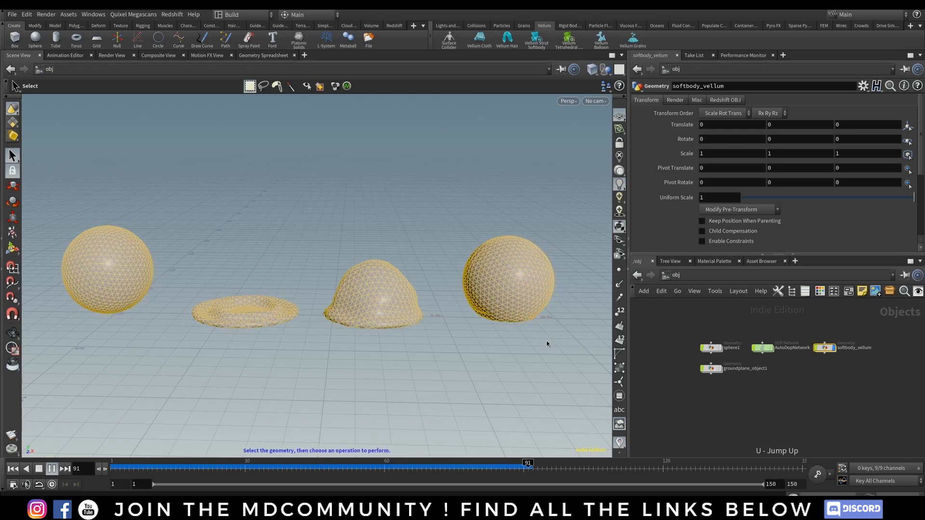
{"action": "left_click", "coordinate": [52, 469]}
Inside sphere1 at frame 1, set the stretch stiffness multiplier of stretchcloth_constraints3 to 1e+10.
{"action": "left_click", "coordinate": [711, 348]}
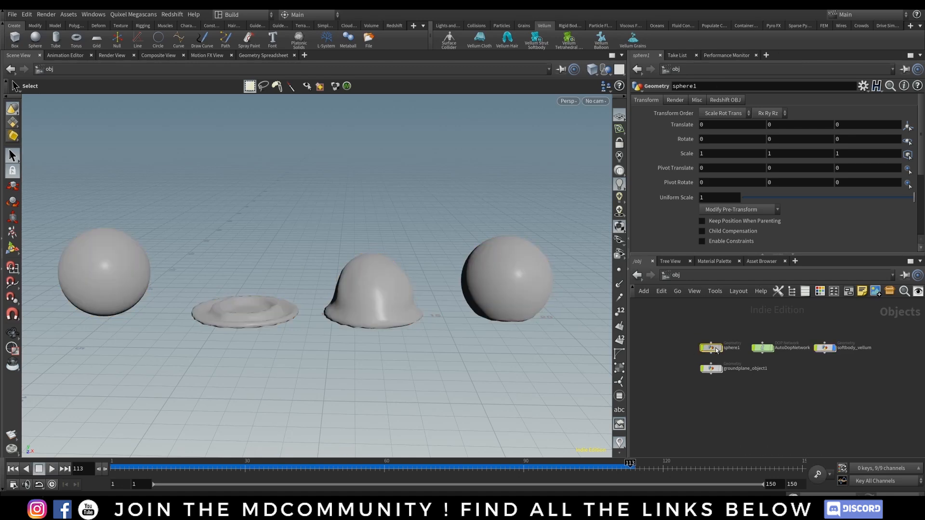
{"action": "double_click", "coordinate": [712, 347]}
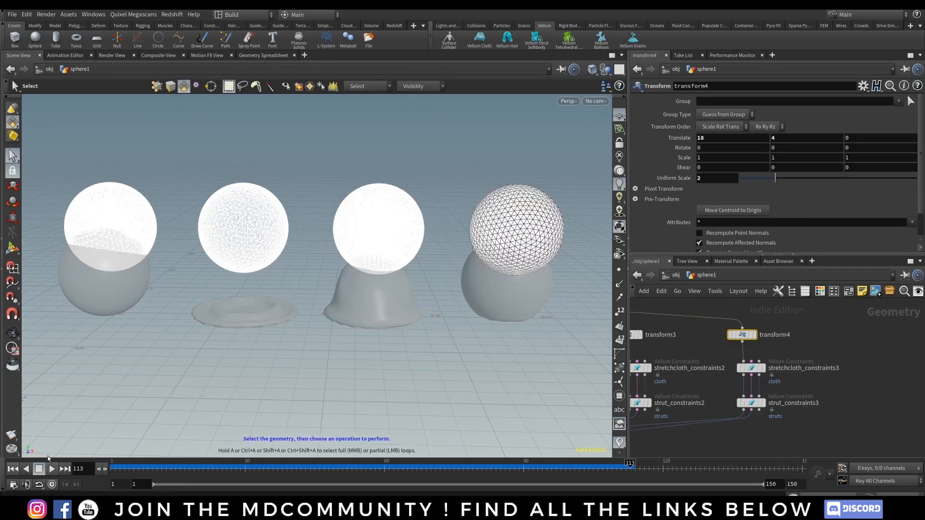
{"action": "left_click", "coordinate": [13, 469]}
{"action": "left_click", "coordinate": [751, 368]}
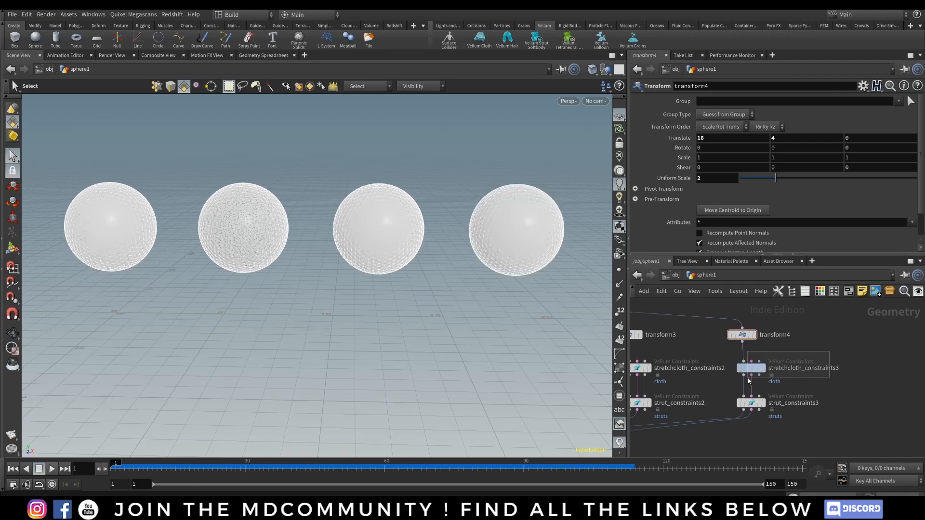
{"action": "left_click", "coordinate": [834, 185]}
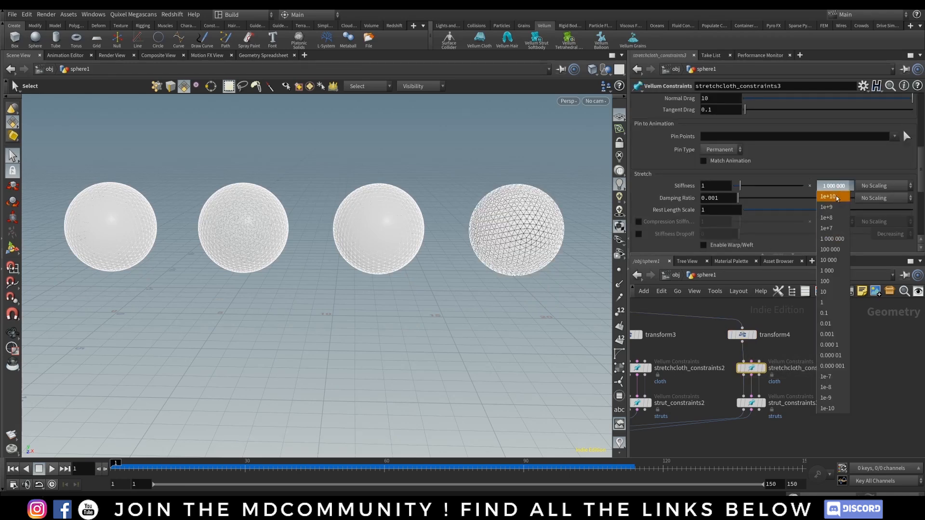
{"action": "left_click", "coordinate": [833, 197]}
Set the max strut length of strut_constraints3 to 100 and its stretch stiffness multiplier to 1e+10.
{"action": "left_click", "coordinate": [751, 403]}
{"action": "left_click", "coordinate": [711, 133]}
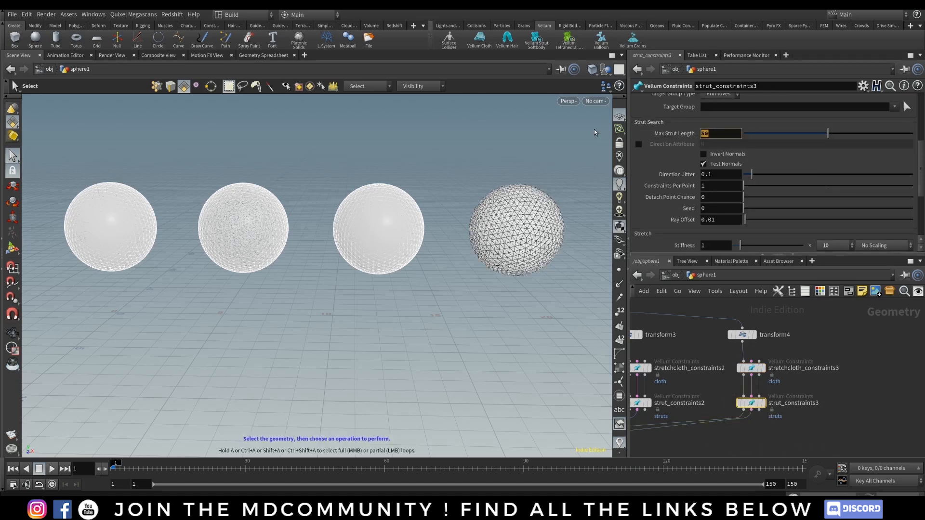
{"action": "type", "text": "100"}
{"action": "key", "text": "Return"}
{"action": "left_click", "coordinate": [835, 244]}
{"action": "left_click", "coordinate": [833, 255]}
{"action": "left_click", "coordinate": [827, 247]}
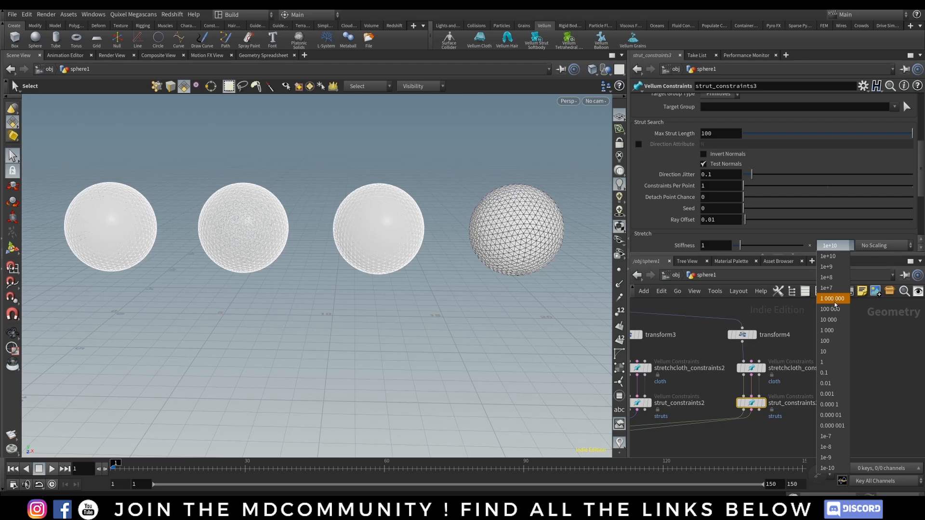
{"action": "left_click", "coordinate": [836, 257]}
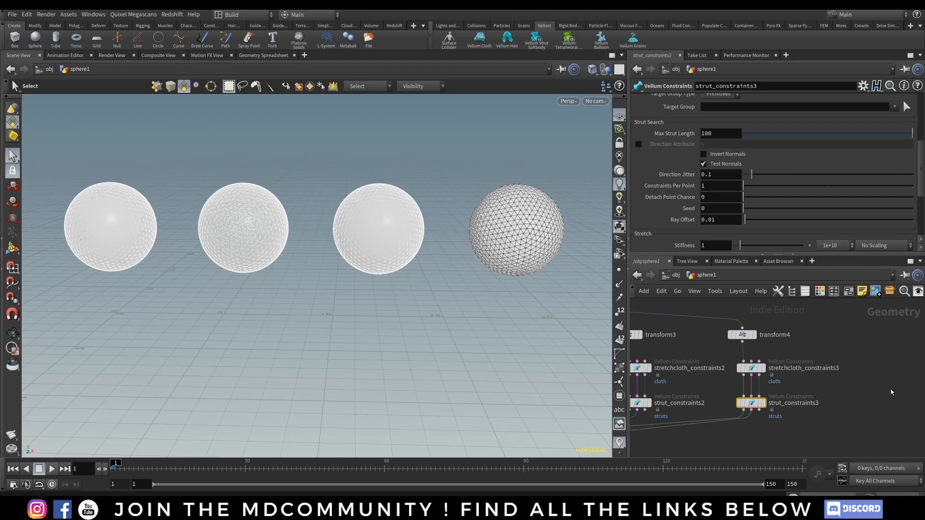
Return to object level, play the simulation, and stop it around frame 60 to compare the spheres.
{"action": "key", "text": "u"}
{"action": "left_click", "coordinate": [830, 393]}
{"action": "key", "text": "Up"}
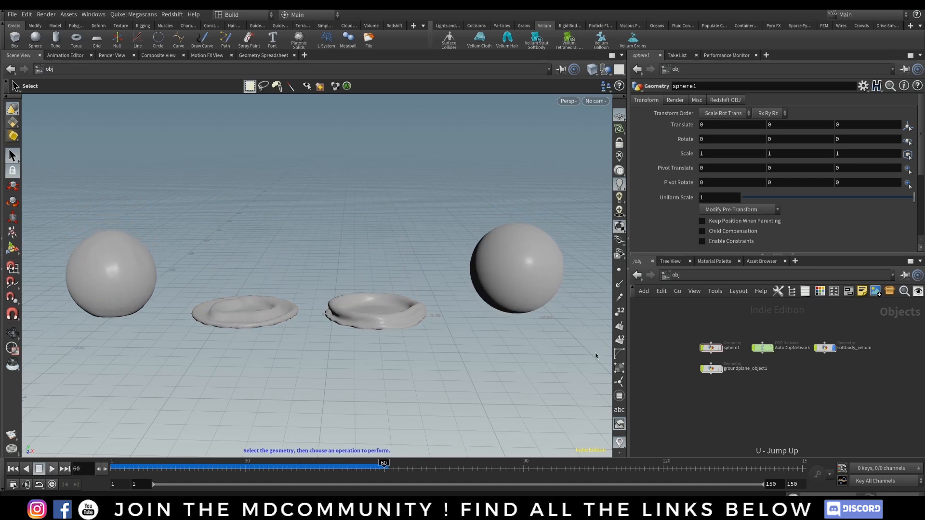
Inside sphere1, lower the stretch stiffness multiplier of stretchcloth_constraints3 to 1.
{"action": "double_click", "coordinate": [712, 347]}
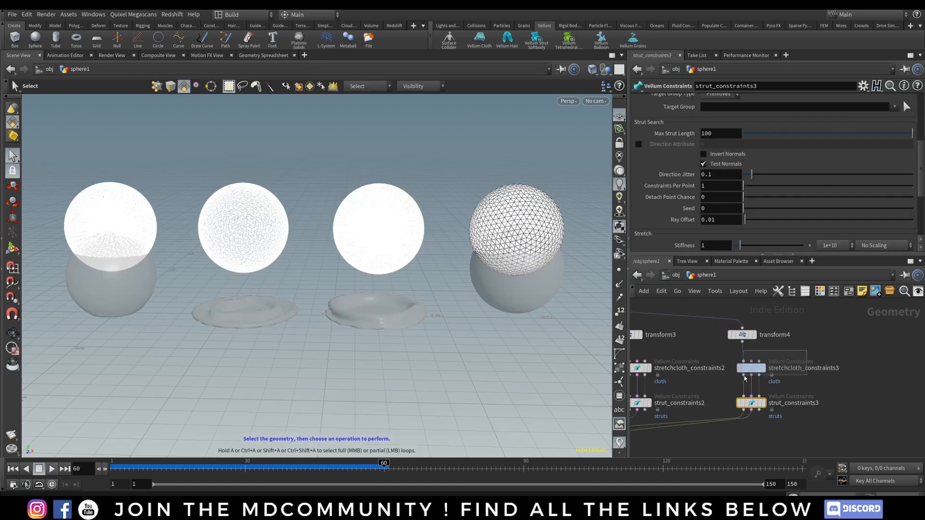
{"action": "left_click", "coordinate": [755, 370]}
{"action": "left_click", "coordinate": [826, 190]}
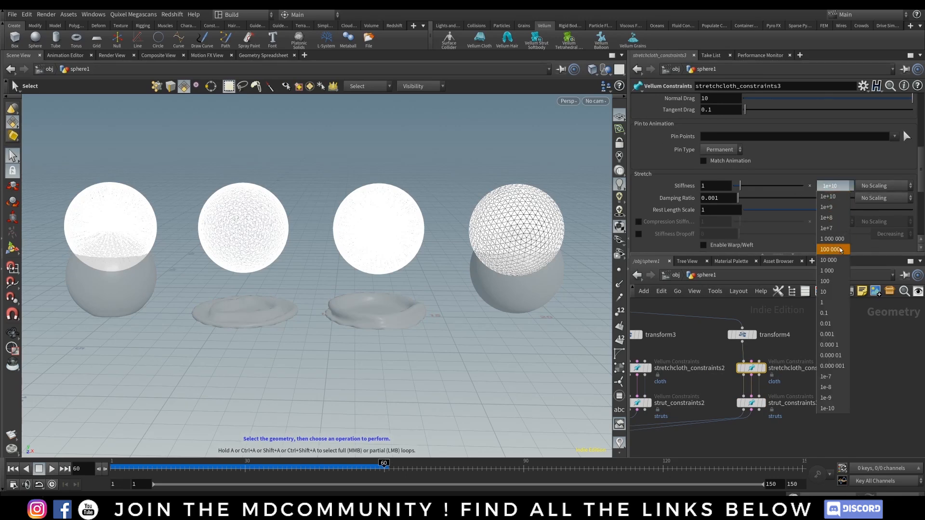
{"action": "left_click", "coordinate": [846, 352]}
Return to object level, replay the simulation from frame 1, and stop it around frame 105.
{"action": "key", "text": "u"}
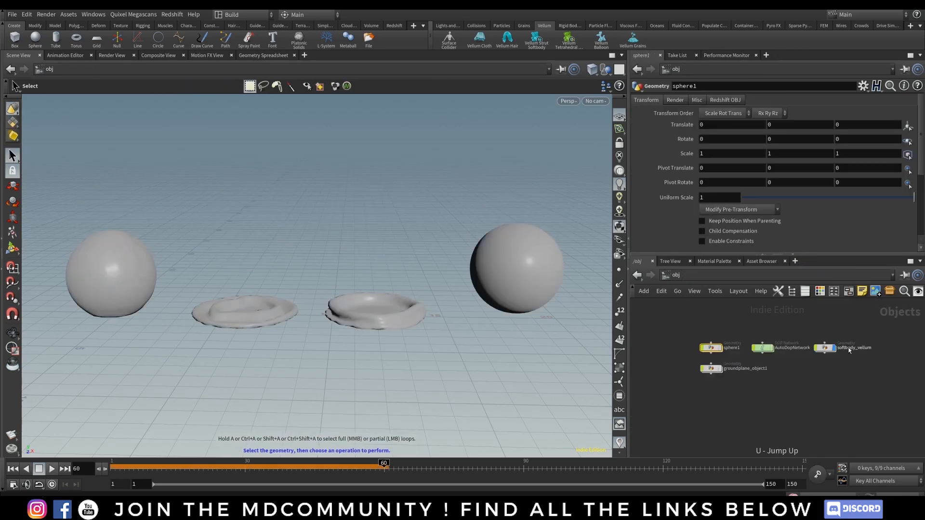
{"action": "left_click", "coordinate": [14, 470]}
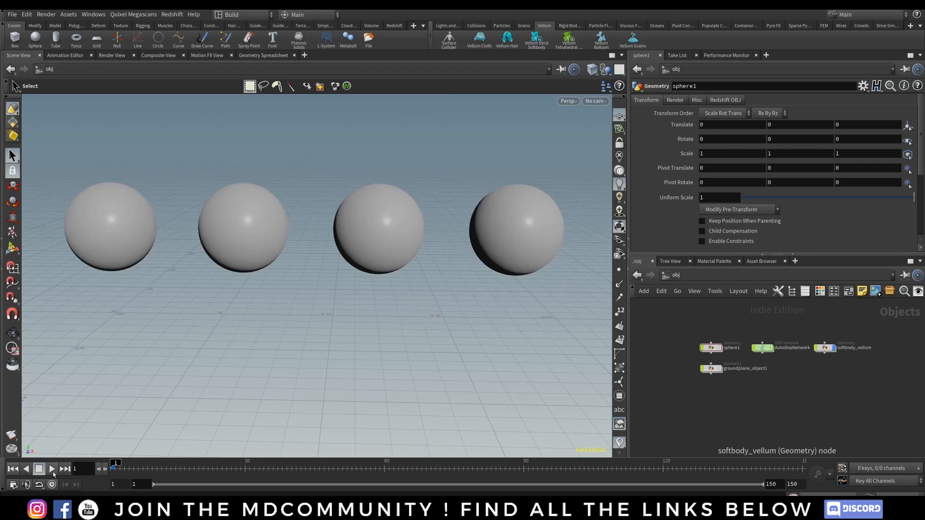
{"action": "left_click", "coordinate": [52, 469]}
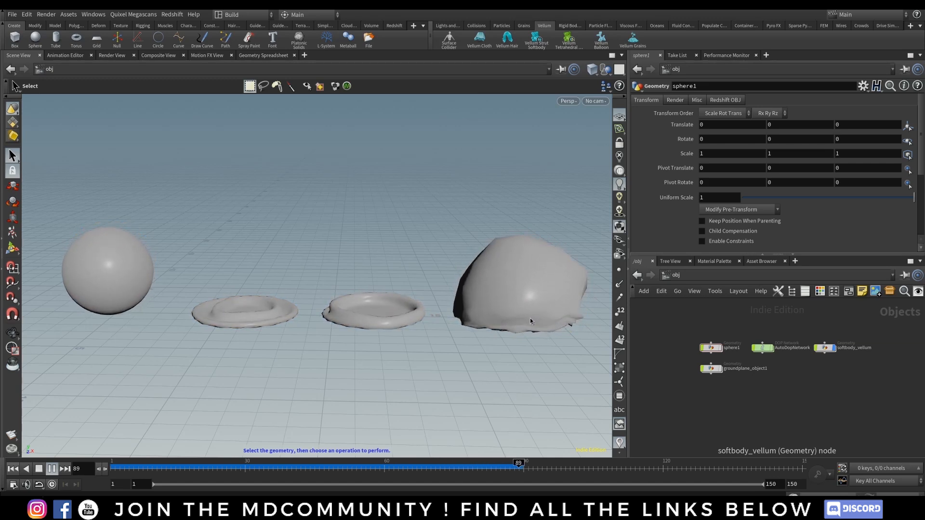
{"action": "left_click", "coordinate": [52, 469]}
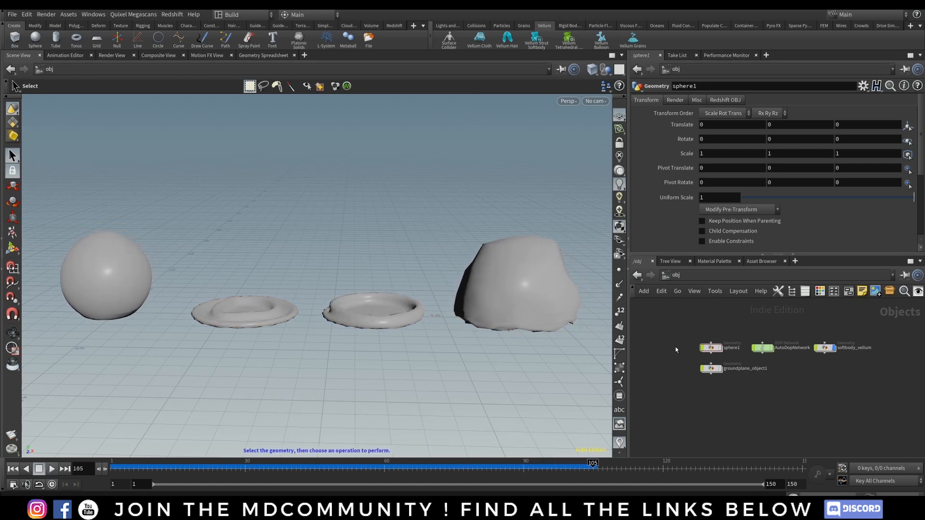
Inside sphere1, raise the stretch stiffness multiplier of stretchcloth_constraints3 to 1e+10.
{"action": "double_click", "coordinate": [711, 348]}
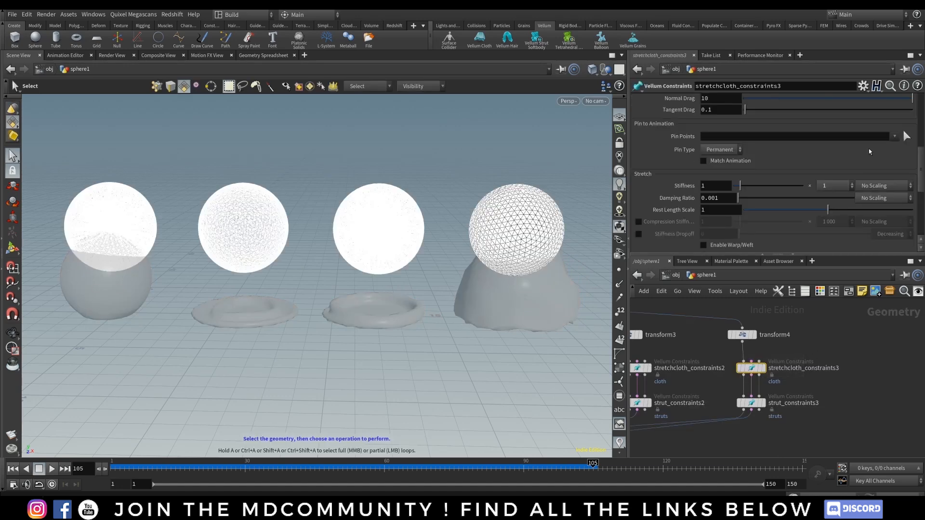
{"action": "left_click", "coordinate": [830, 187]}
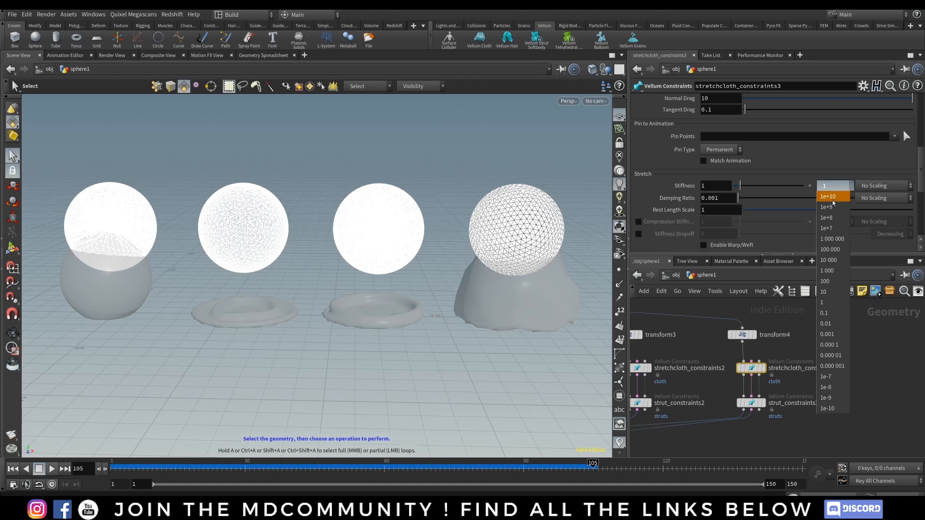
{"action": "left_click", "coordinate": [831, 197]}
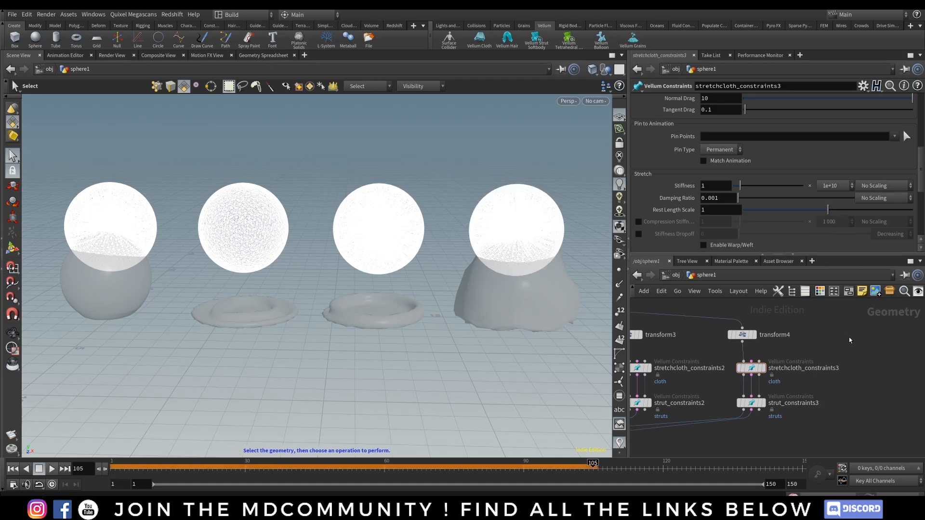
Set the max strut length of strut_constraints3 to 2 and its stretch stiffness multiplier to 1 000.
{"action": "left_click", "coordinate": [752, 403]}
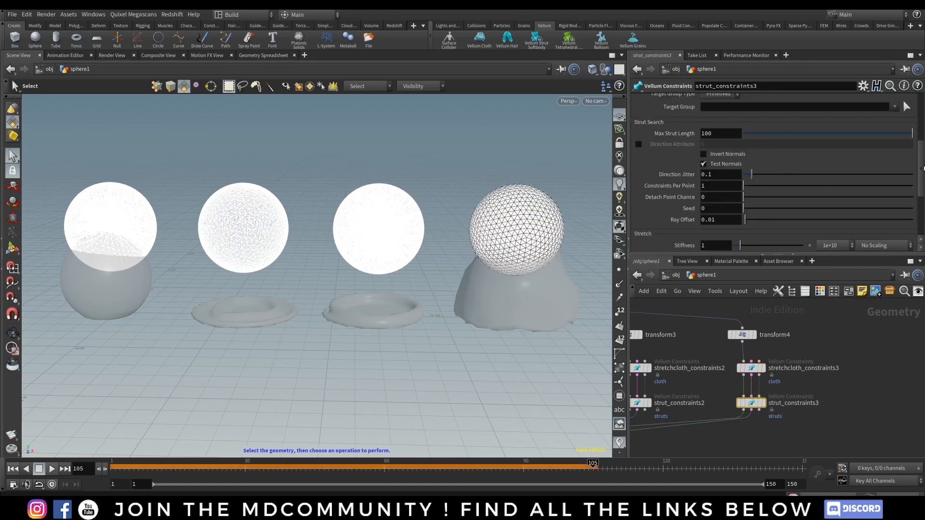
{"action": "double_click", "coordinate": [728, 134]}
{"action": "type", "text": "2"}
{"action": "key", "text": "Return"}
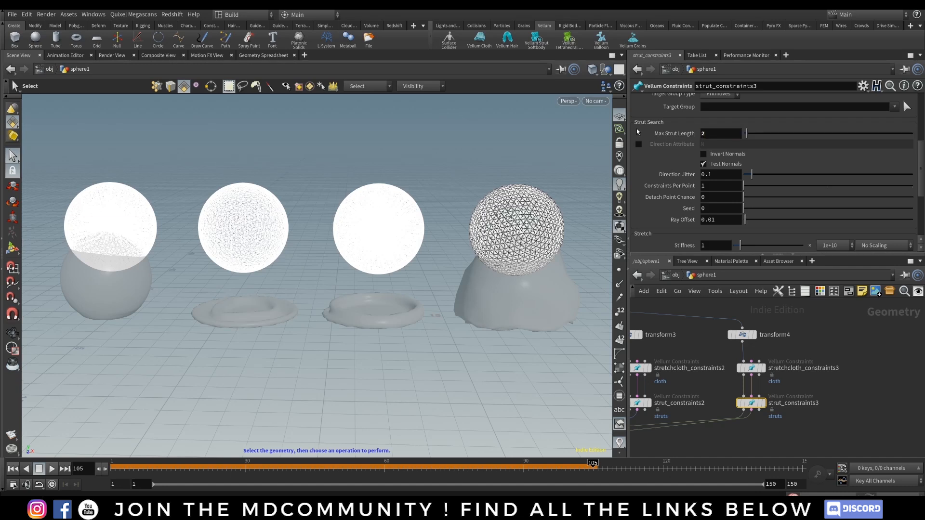
{"action": "left_click_drag", "start_coordinate": [747, 135], "coordinate": [621, 133]}
{"action": "key", "text": "Return"}
{"action": "scroll", "coordinate": [918, 182], "scroll_direction": "down", "scroll_amount": 5}
{"action": "left_click", "coordinate": [831, 160]}
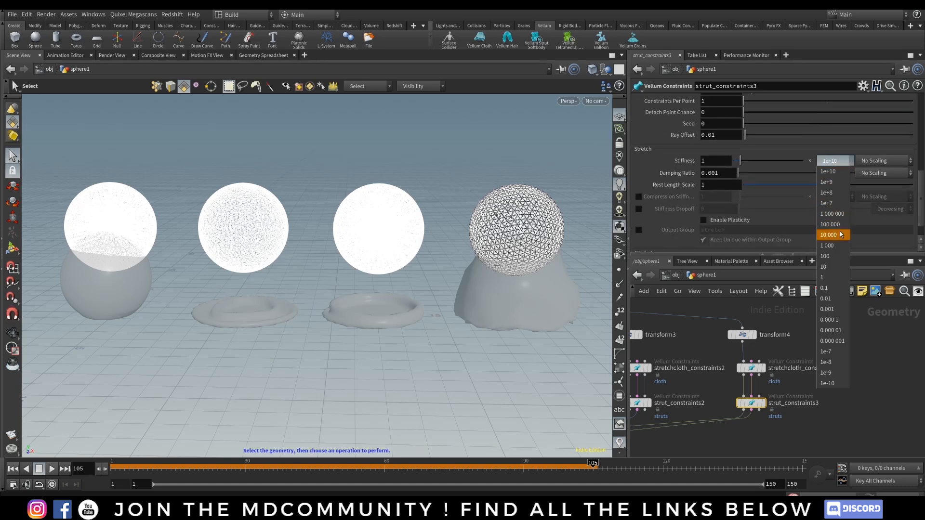
{"action": "left_click", "coordinate": [834, 246]}
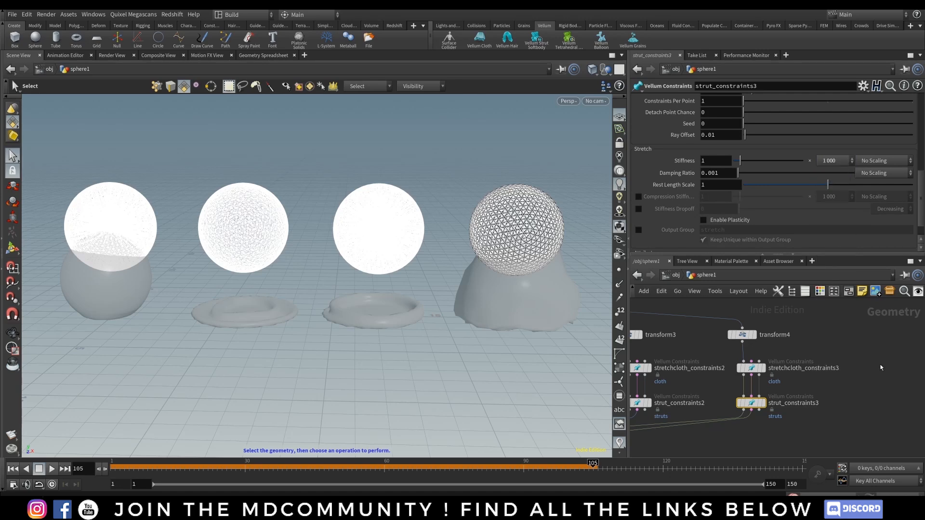
Return to object level, replay the simulation past frame 80 to examine the fourth sphere, and rewind to frame 1.
{"action": "key", "text": "u"}
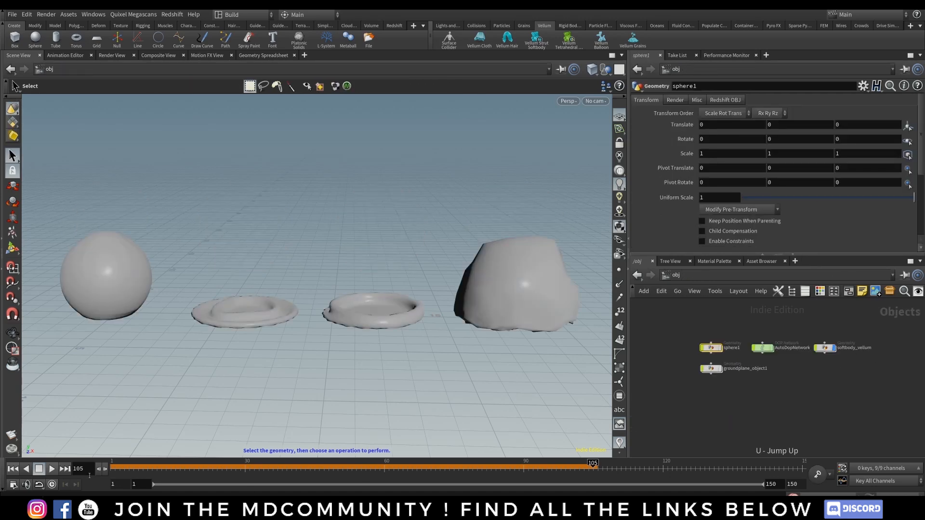
{"action": "left_click", "coordinate": [12, 469]}
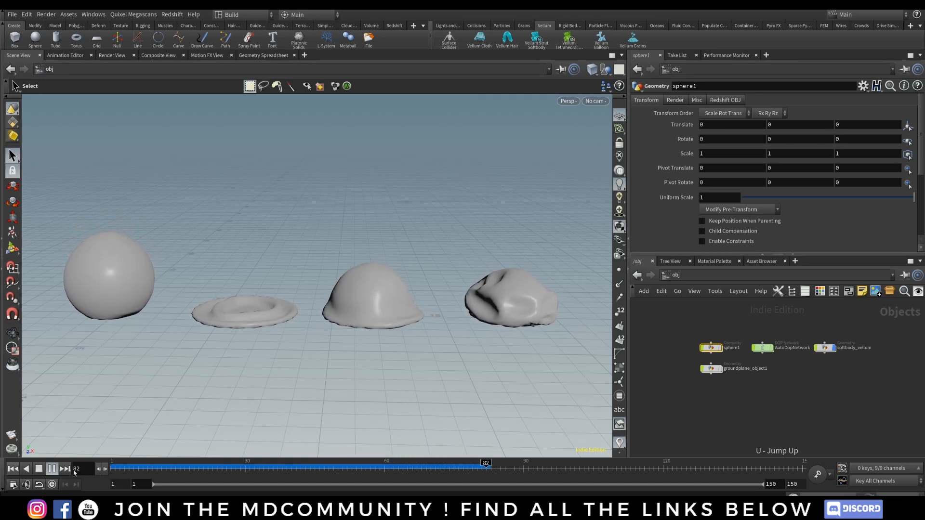
{"action": "key", "text": "ctrl+Up"}
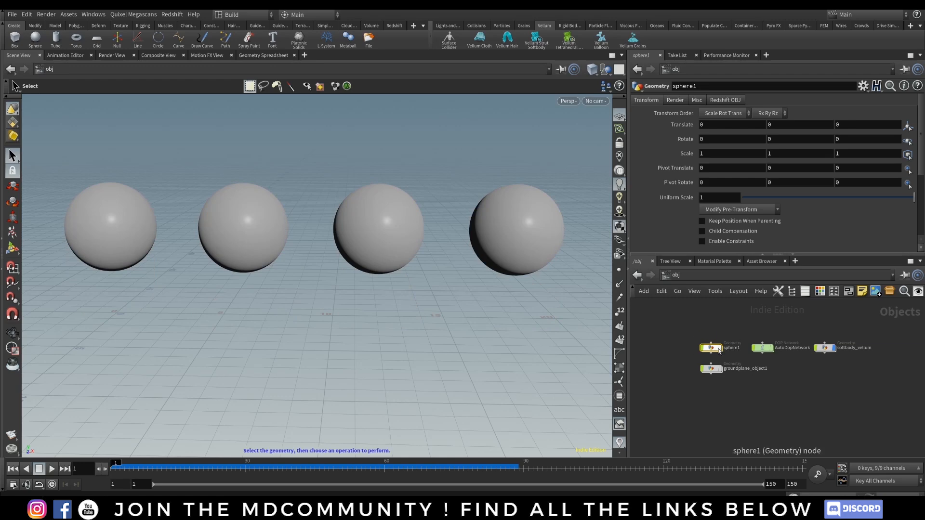
Inside sphere1, duplicate the transform4, stretchcloth_constraints3 and strut_constraints3 chain beside the original.
{"action": "double_click", "coordinate": [717, 348]}
{"action": "left_click_drag", "start_coordinate": [854, 327], "coordinate": [852, 403]}
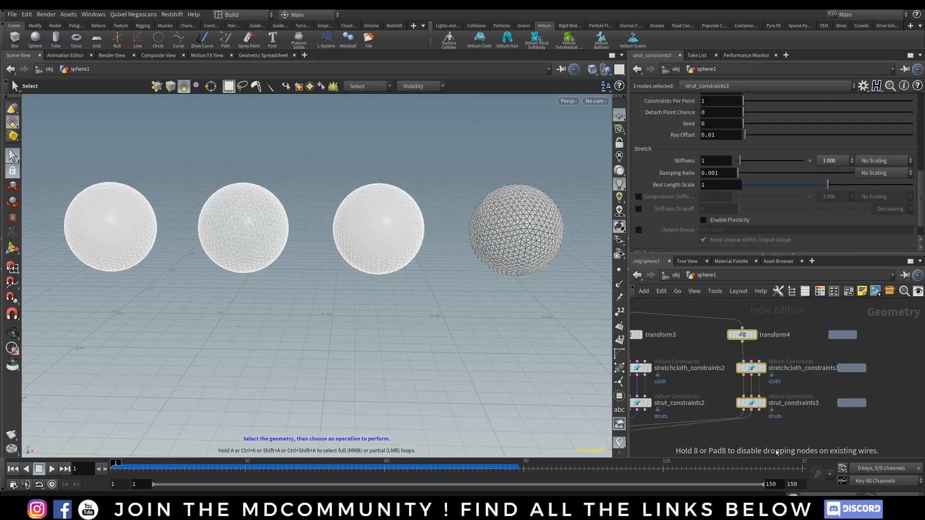
{"action": "scroll", "coordinate": [807, 425], "scroll_direction": "down", "scroll_amount": 5}
{"action": "middle_click_drag", "start_coordinate": [774, 440], "coordinate": [828, 395]}
{"action": "scroll", "coordinate": [805, 399], "scroll_direction": "up", "scroll_amount": 3}
{"action": "left_click", "coordinate": [904, 350]}
Wire the geometry output of strut_constraints4 into merge1 and its constraint output into merge2.
{"action": "left_click", "coordinate": [915, 338]}
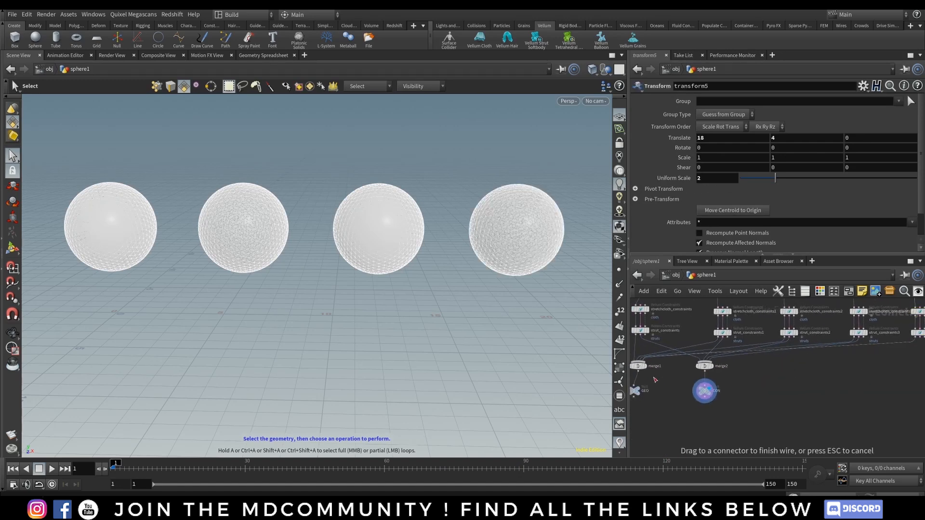
{"action": "middle_click_drag", "start_coordinate": [824, 381], "coordinate": [776, 391]}
{"action": "left_click_drag", "start_coordinate": [729, 378], "coordinate": [651, 417]}
{"action": "left_click_drag", "start_coordinate": [677, 383], "coordinate": [679, 387]}
{"action": "left_click", "coordinate": [784, 402]}
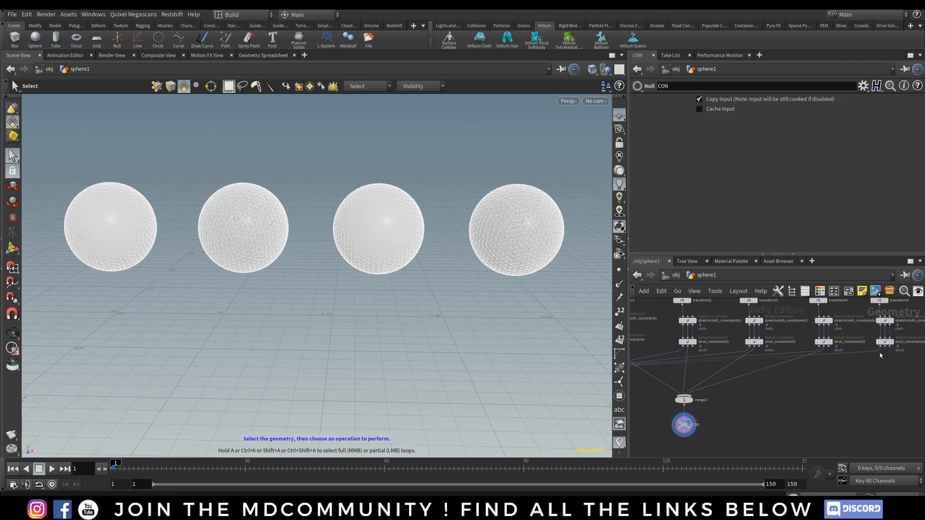
{"action": "left_click_drag", "start_coordinate": [882, 353], "coordinate": [701, 402]}
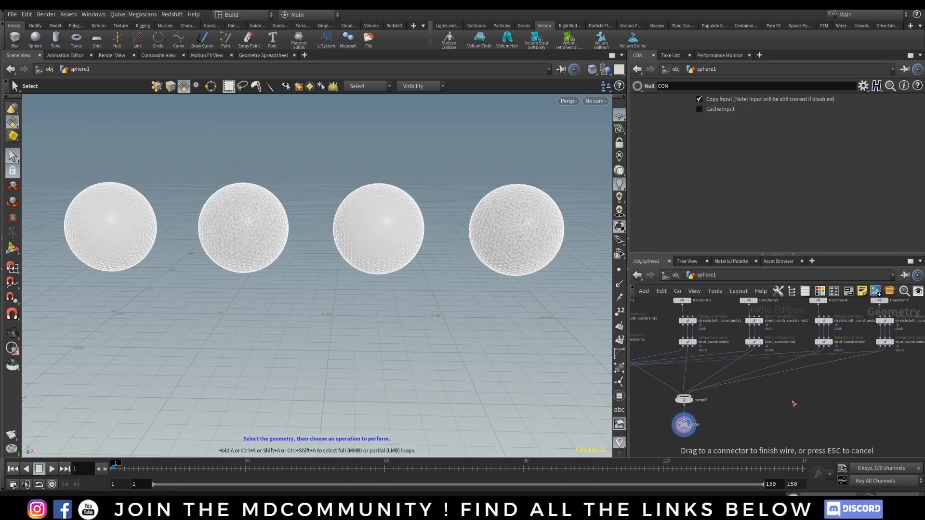
Set transform5's X translation to 24 and frame all five spheres in the viewport.
{"action": "middle_click_drag", "start_coordinate": [848, 394], "coordinate": [733, 443]}
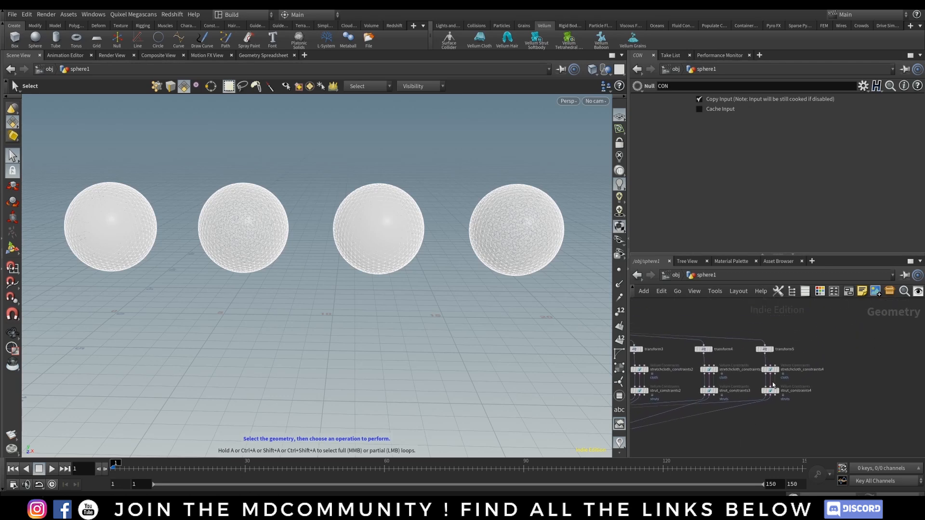
{"action": "left_click_drag", "start_coordinate": [802, 365], "coordinate": [766, 378]}
{"action": "left_click_drag", "start_coordinate": [799, 334], "coordinate": [755, 364]}
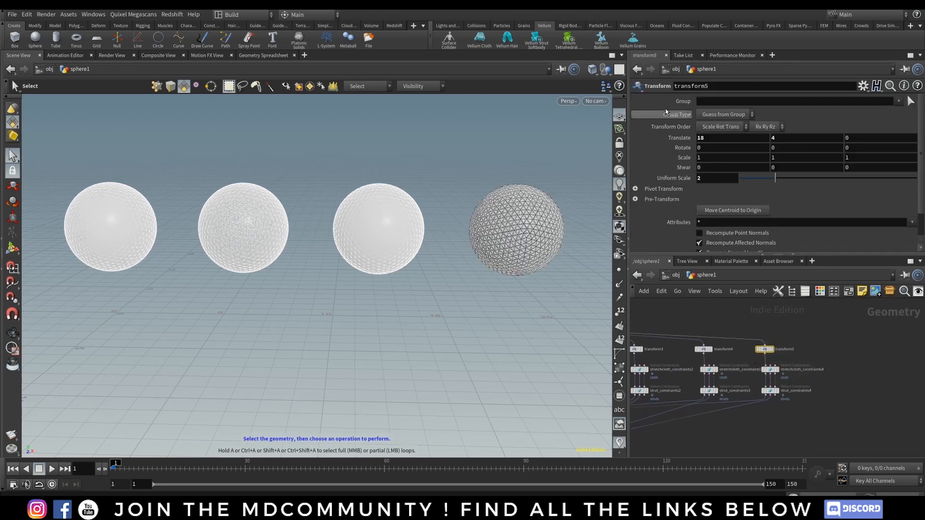
{"action": "left_click_drag", "start_coordinate": [714, 137], "coordinate": [618, 138]}
{"action": "type", "text": "24"}
{"action": "key", "text": "Return"}
{"action": "scroll", "coordinate": [427, 277], "scroll_direction": "down", "scroll_amount": 3, "text": "alt"}
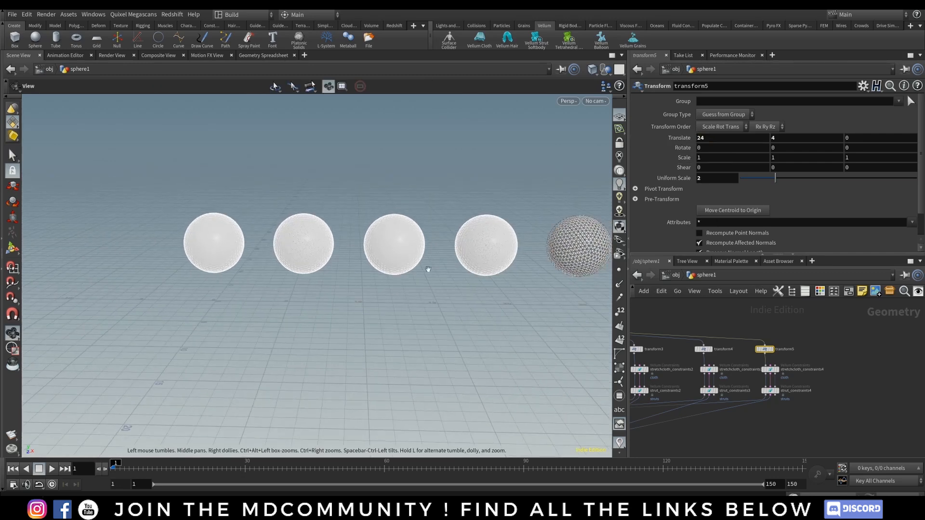
{"action": "middle_click_drag", "start_coordinate": [408, 271], "coordinate": [360, 254], "text": "alt"}
{"action": "key", "text": "s"}
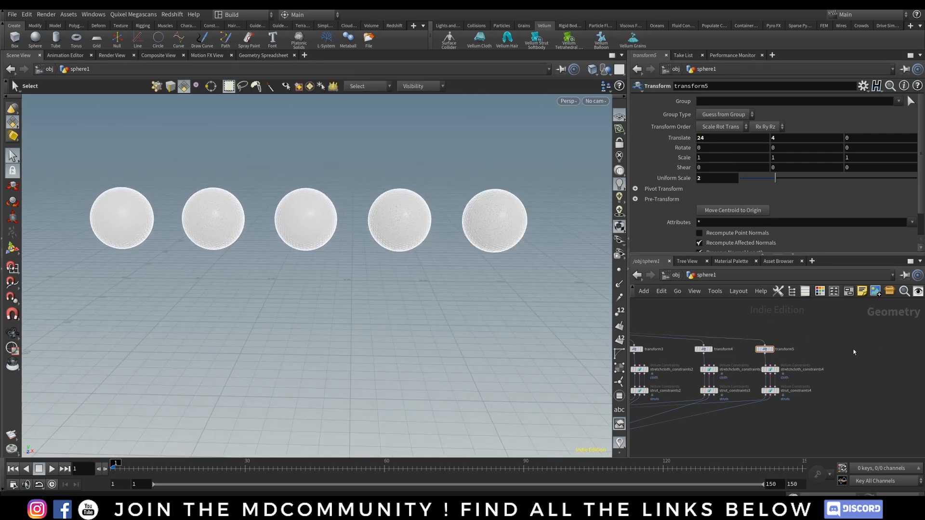
Set the Max Strut Length of strut_constraints4 to 4 and its stretch stiffness multiplier to 1e+8.
{"action": "left_click", "coordinate": [713, 370]}
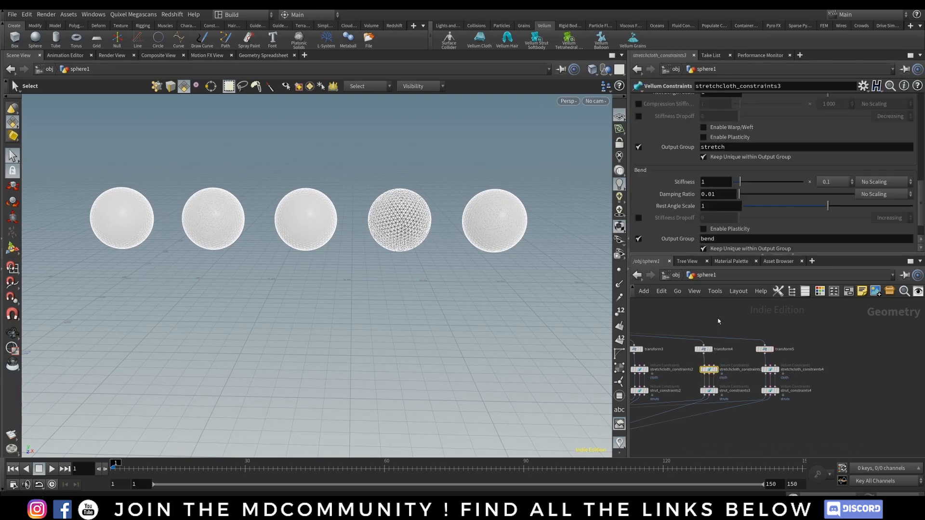
{"action": "left_click_drag", "start_coordinate": [924, 195], "coordinate": [923, 170]}
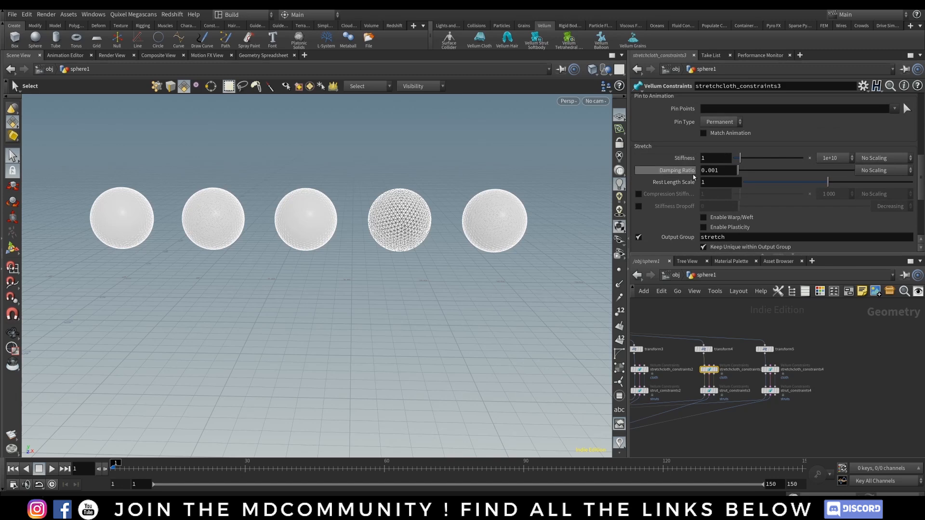
{"action": "scroll", "coordinate": [906, 191], "scroll_direction": "up", "scroll_amount": 1}
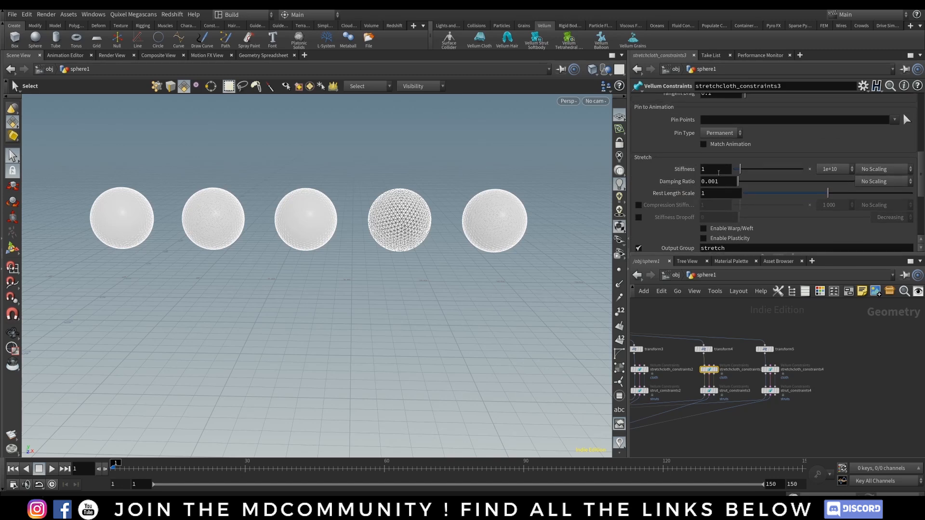
{"action": "left_click", "coordinate": [769, 391]}
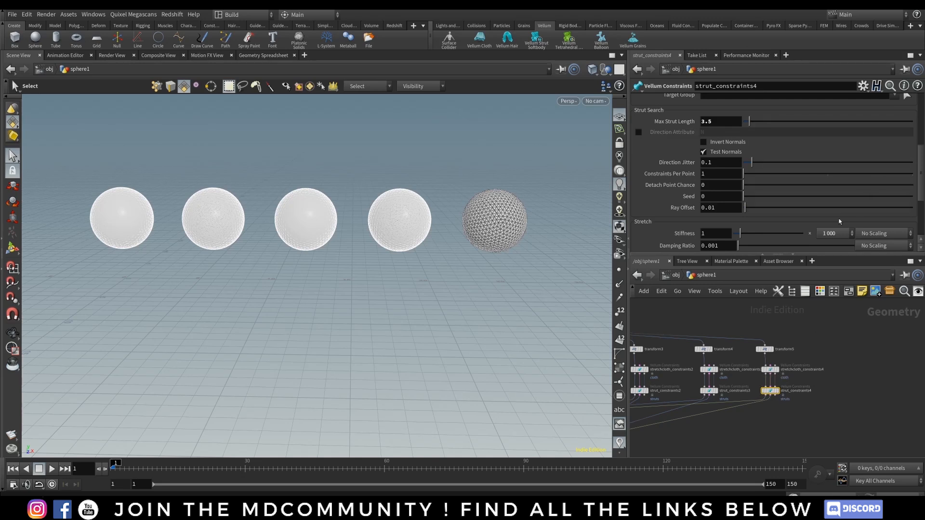
{"action": "left_click_drag", "start_coordinate": [718, 122], "coordinate": [620, 123]}
{"action": "type", "text": "4"}
{"action": "key", "text": "Return"}
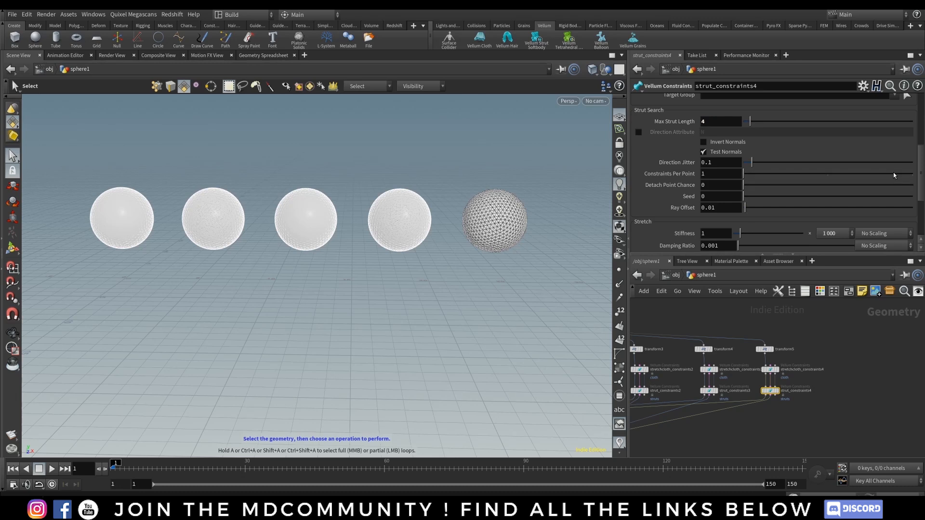
{"action": "scroll", "coordinate": [829, 193], "scroll_direction": "down", "scroll_amount": 3}
{"action": "left_click", "coordinate": [833, 184]}
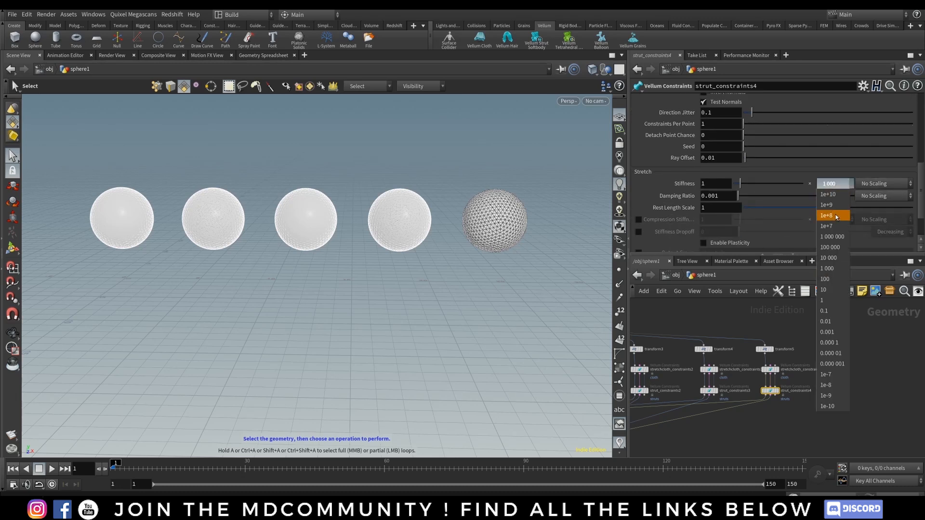
{"action": "left_click", "coordinate": [833, 216]}
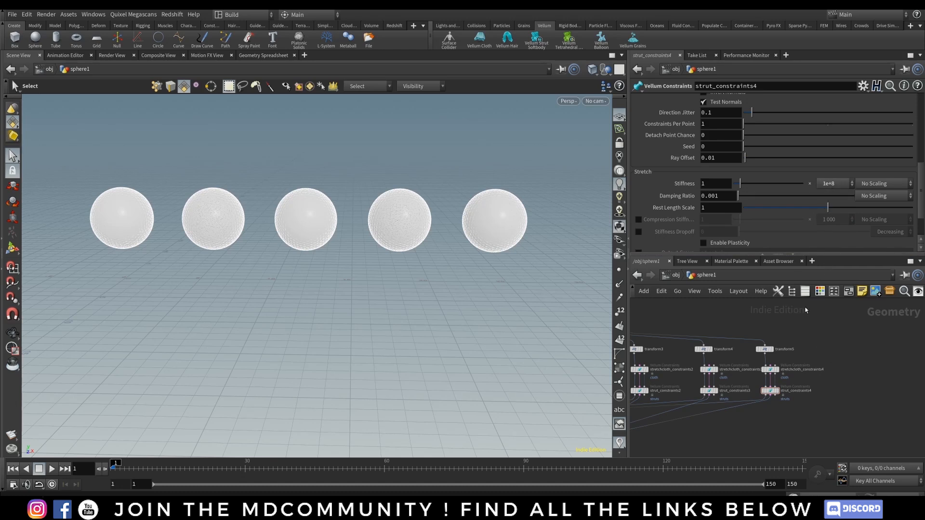
Return to object level, simulate past frame 115, examine the second sphere around frame 67, and rewind and scrub to frame 60.
{"action": "key", "text": "u"}
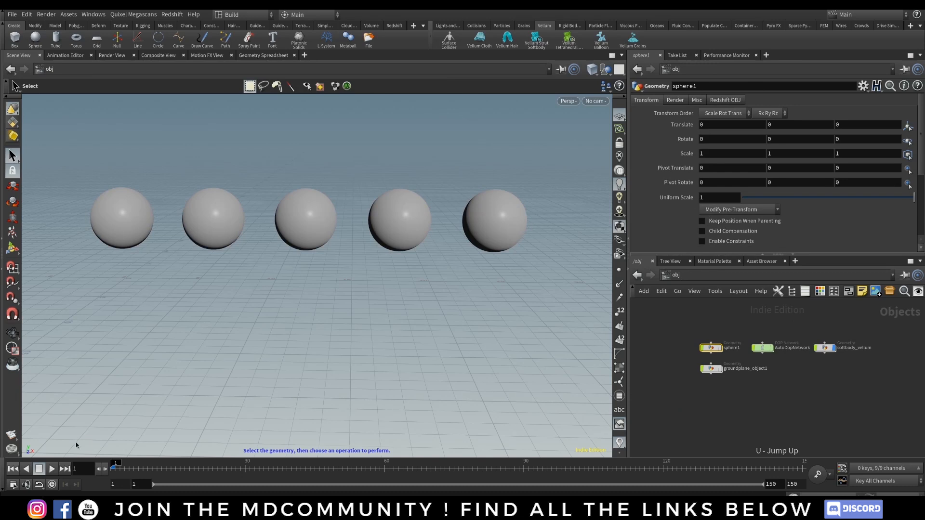
{"action": "left_click", "coordinate": [52, 468]}
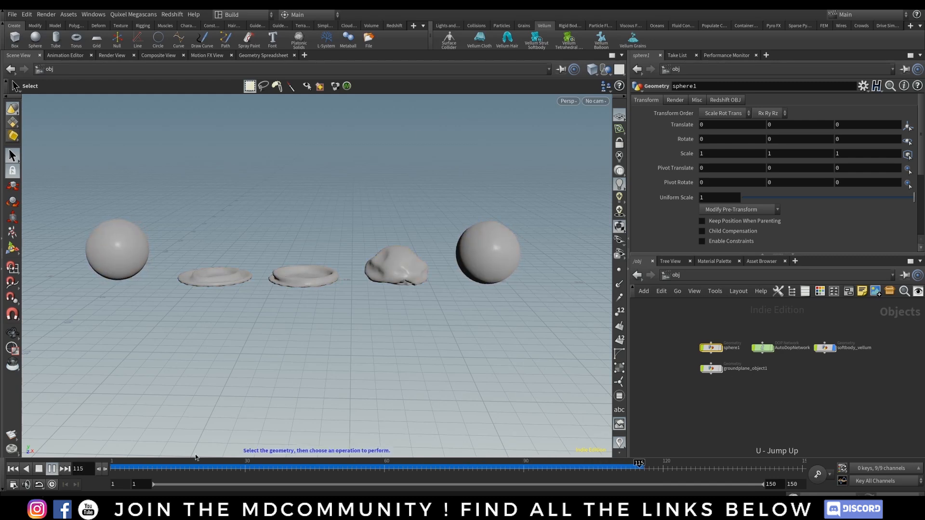
{"action": "left_click_drag", "start_coordinate": [120, 470], "coordinate": [416, 477]}
{"action": "key", "text": "space"}
{"action": "right_click_drag", "start_coordinate": [223, 312], "coordinate": [325, 289]}
{"action": "middle_click_drag", "start_coordinate": [222, 291], "coordinate": [240, 322]}
{"action": "right_click_drag", "start_coordinate": [239, 322], "coordinate": [351, 304]}
{"action": "middle_click_drag", "start_coordinate": [229, 287], "coordinate": [283, 326]}
{"action": "right_click_drag", "start_coordinate": [257, 332], "coordinate": [400, 311]}
{"action": "left_click_drag", "start_coordinate": [329, 318], "coordinate": [362, 372]}
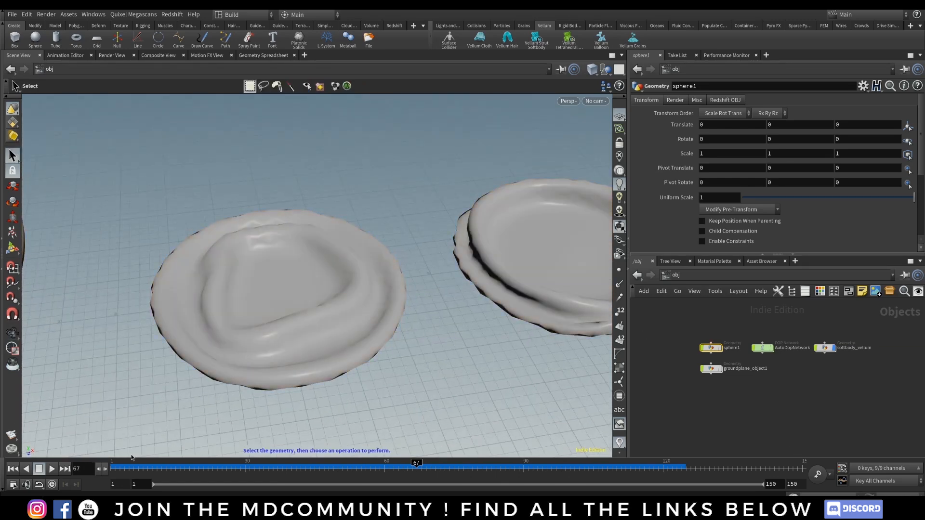
{"action": "left_click", "coordinate": [13, 469]}
{"action": "left_click_drag", "start_coordinate": [222, 464], "coordinate": [384, 464]}
Inside the sphere1 object, set the base sphere's Frequency to 20 and rewind to frame 1.
{"action": "double_click", "coordinate": [716, 346]}
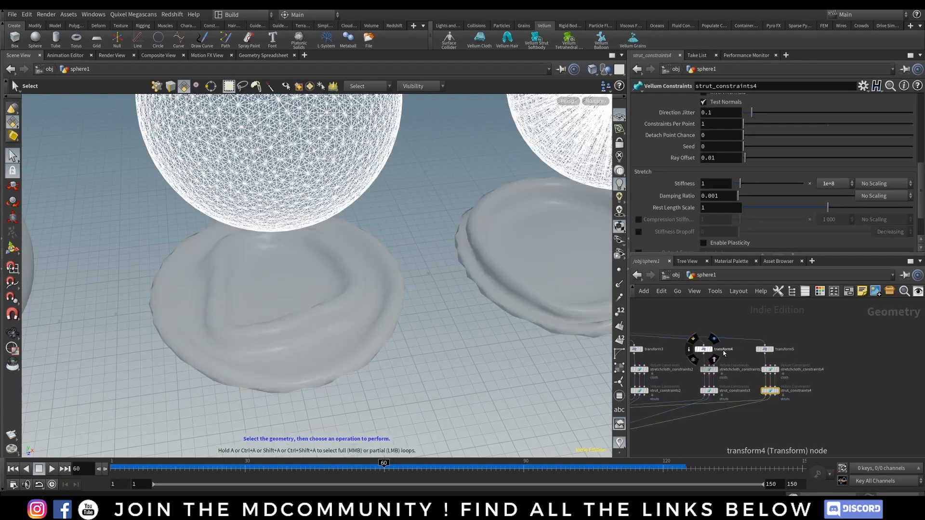
{"action": "left_click", "coordinate": [717, 351]}
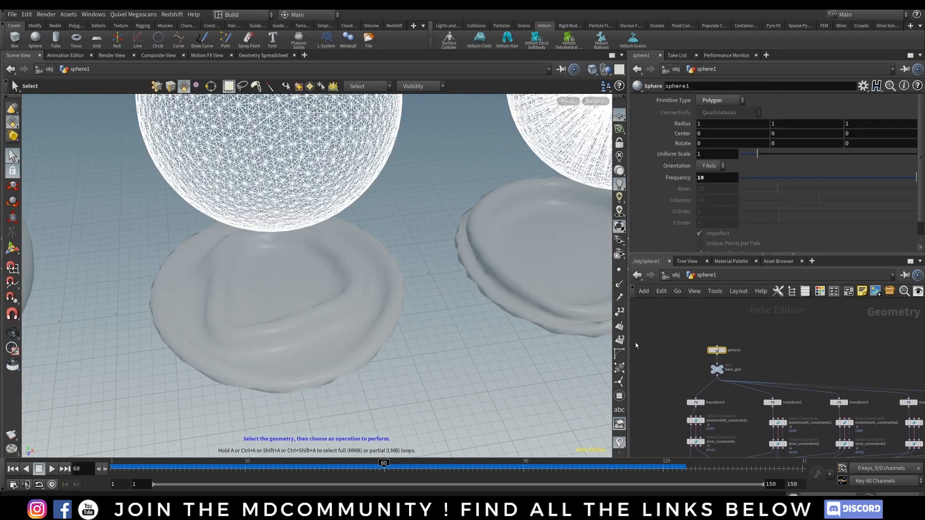
{"action": "left_click_drag", "start_coordinate": [705, 177], "coordinate": [621, 183]}
{"action": "type", "text": "20"}
{"action": "key", "text": "Return"}
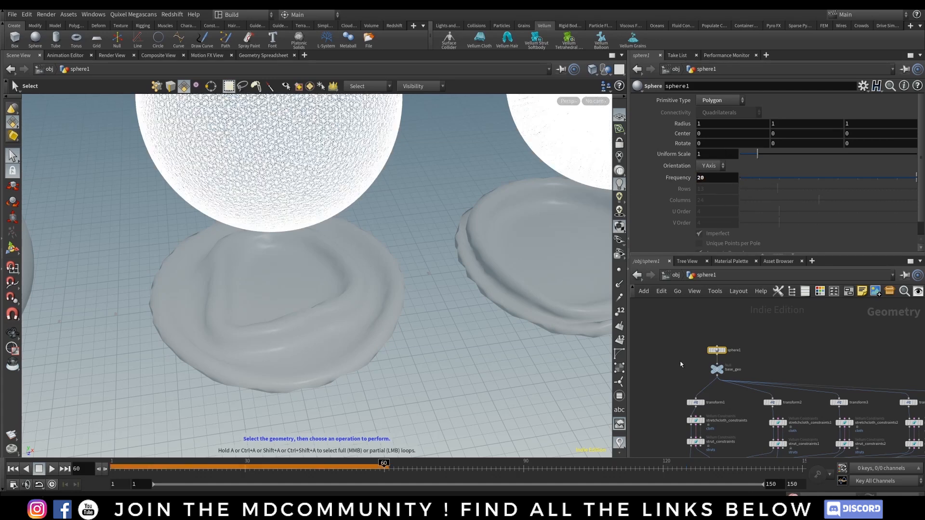
{"action": "left_click", "coordinate": [13, 468]}
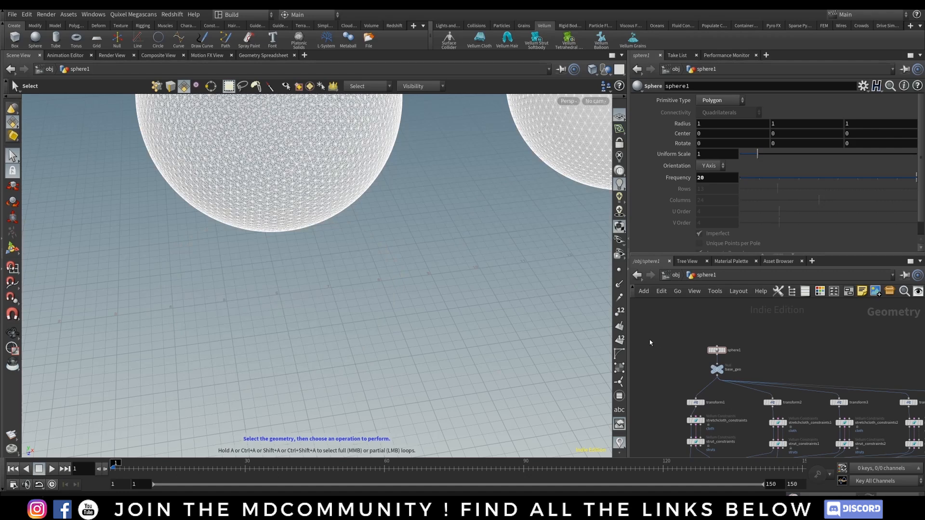
Return to object level, replay the simulation to frame 46 to check the denser spheres, and rewind to frame 1.
{"action": "key", "text": "u"}
{"action": "key", "text": "Up"}
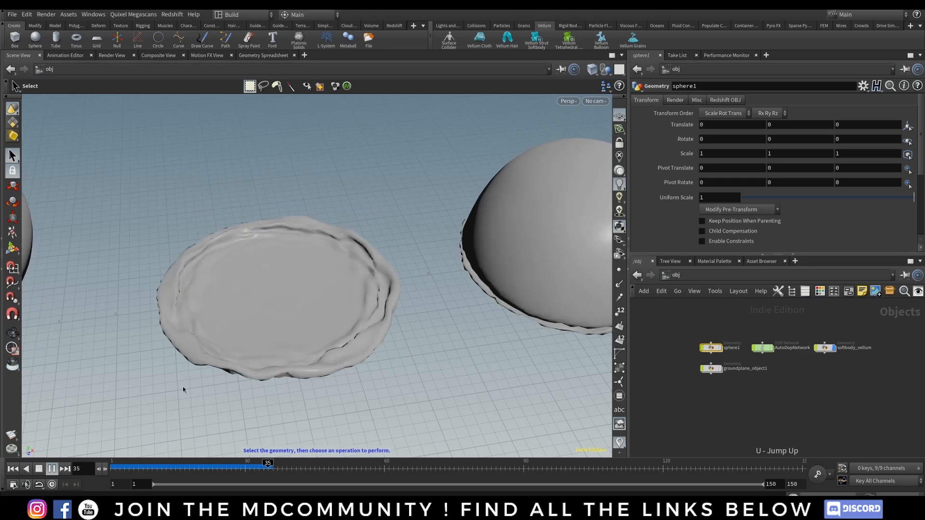
{"action": "left_click", "coordinate": [52, 470]}
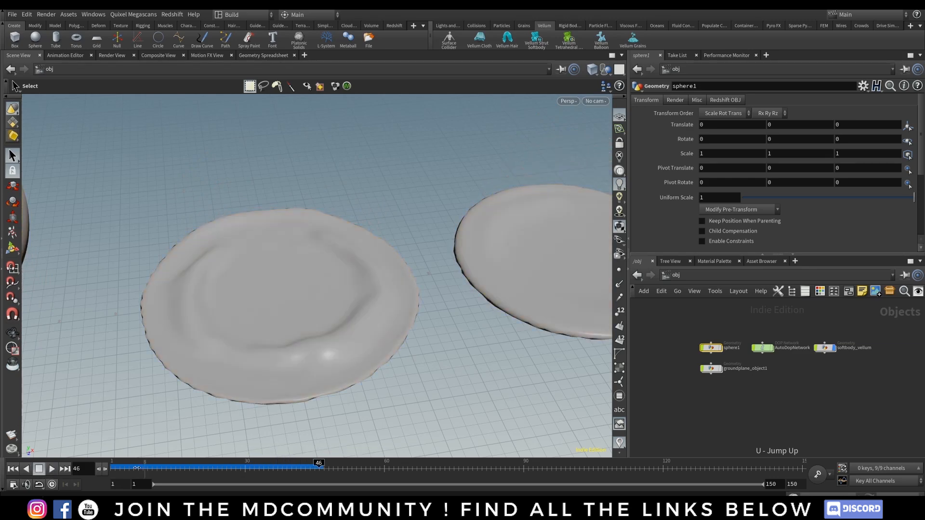
{"action": "key", "text": "ctrl+Up"}
{"action": "left_click", "coordinate": [825, 349]}
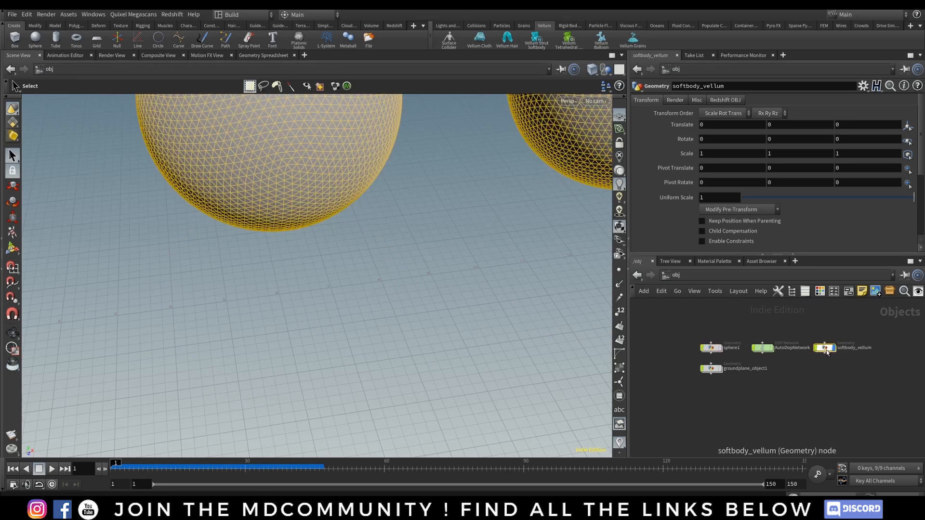
{"action": "double_click", "coordinate": [825, 348]}
{"action": "middle_click_drag", "start_coordinate": [852, 388], "coordinate": [823, 351]}
{"action": "mouse_move", "coordinate": [830, 371]}
{"action": "left_mouse_down"}
{"action": "mouse_move", "coordinate": [677, 405]}
{"action": "mouse_move", "coordinate": [833, 370]}
{"action": "left_mouse_up"}
{"action": "key", "text": "u"}
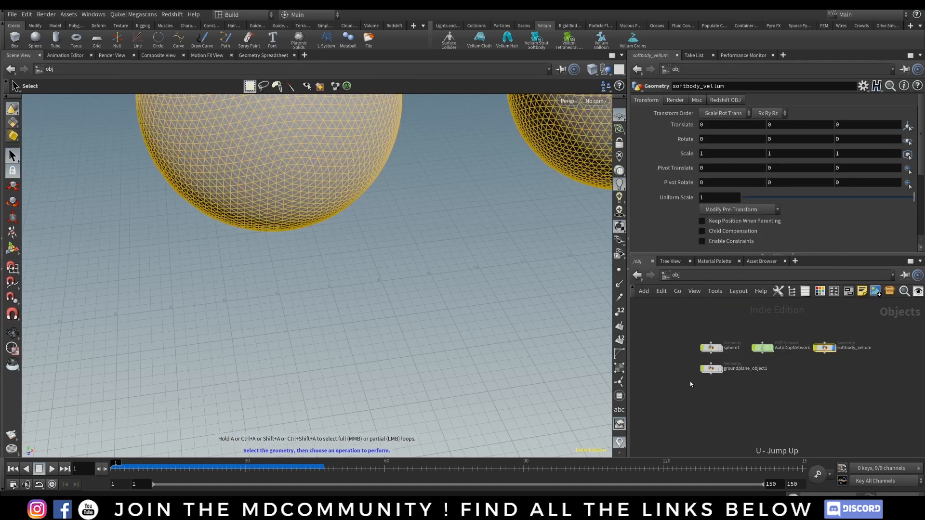
Inside the sphere1 object, set the base sphere's Frequency to 12.
{"action": "double_click", "coordinate": [711, 350]}
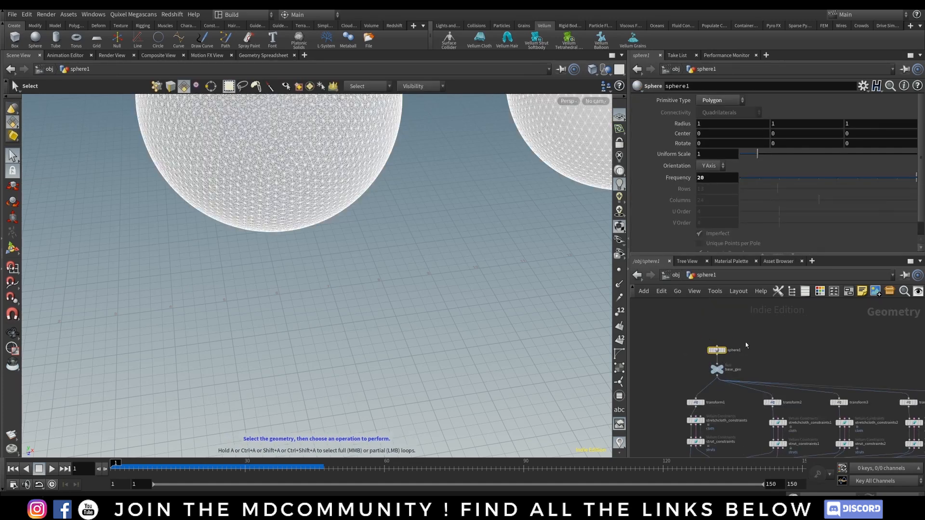
{"action": "key", "text": "Return"}
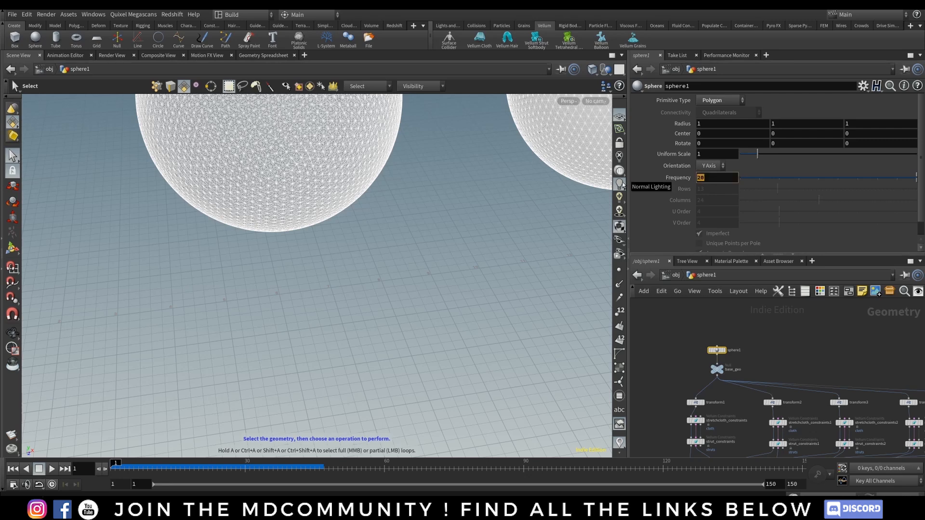
{"action": "type", "text": "12"}
{"action": "key", "text": "Return"}
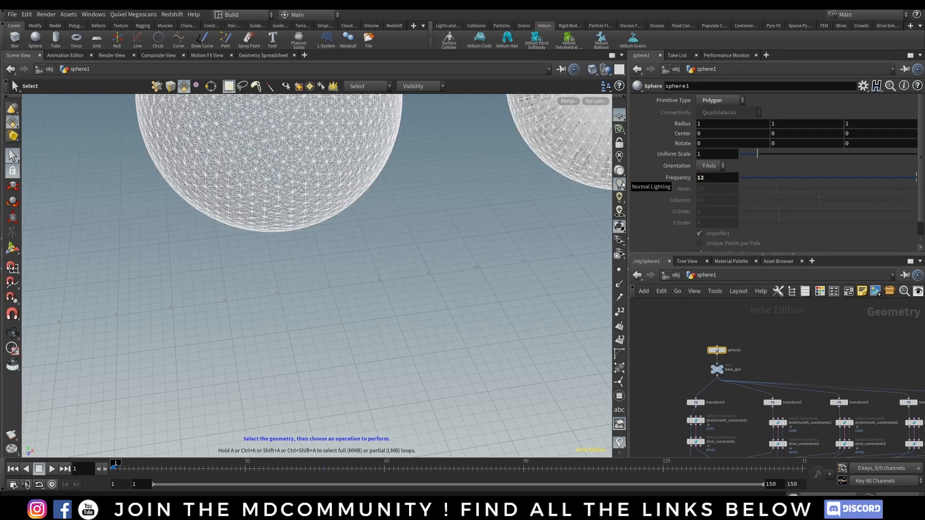
{"action": "scroll", "coordinate": [386, 257], "scroll_direction": "down", "scroll_amount": 5}
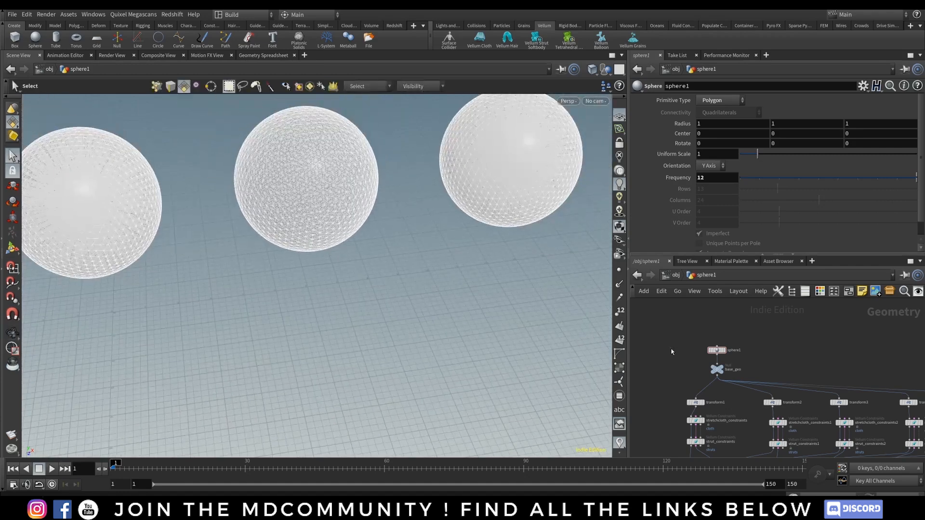
Return to object level, simulate to frame 38, and scrub back to frame 32 to examine the second and third spheres up close.
{"action": "key", "text": "u"}
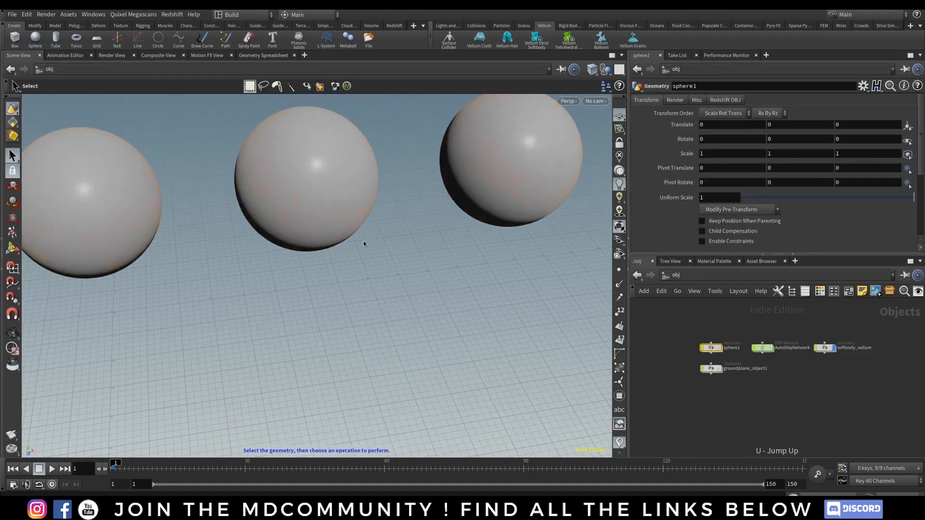
{"action": "left_click", "coordinate": [52, 469]}
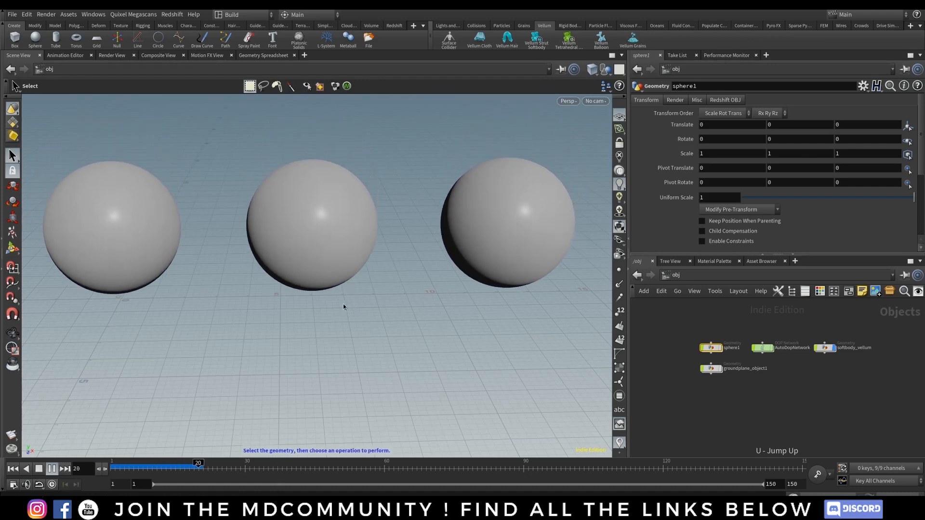
{"action": "left_click", "coordinate": [51, 473]}
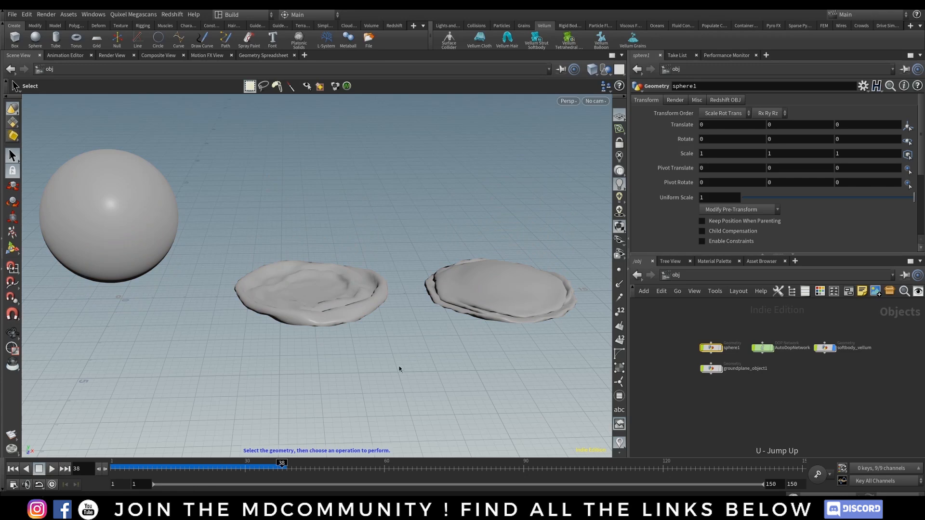
{"action": "left_click", "coordinate": [226, 467]}
{"action": "left_click_drag", "start_coordinate": [230, 469], "coordinate": [254, 468]}
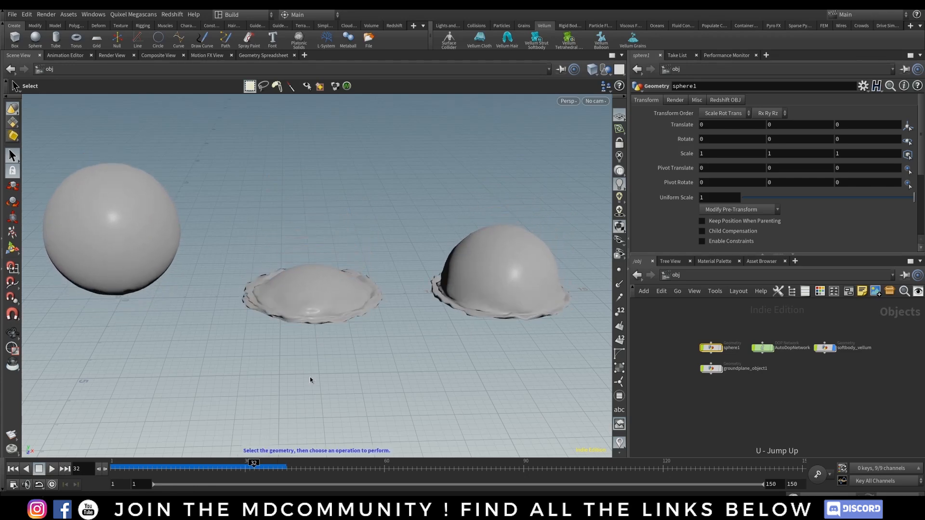
{"action": "left_click_drag", "start_coordinate": [311, 337], "coordinate": [322, 364], "text": "alt"}
{"action": "right_click_drag", "start_coordinate": [322, 364], "coordinate": [523, 315], "text": "alt"}
{"action": "left_click_drag", "start_coordinate": [318, 325], "coordinate": [320, 364], "text": "alt"}
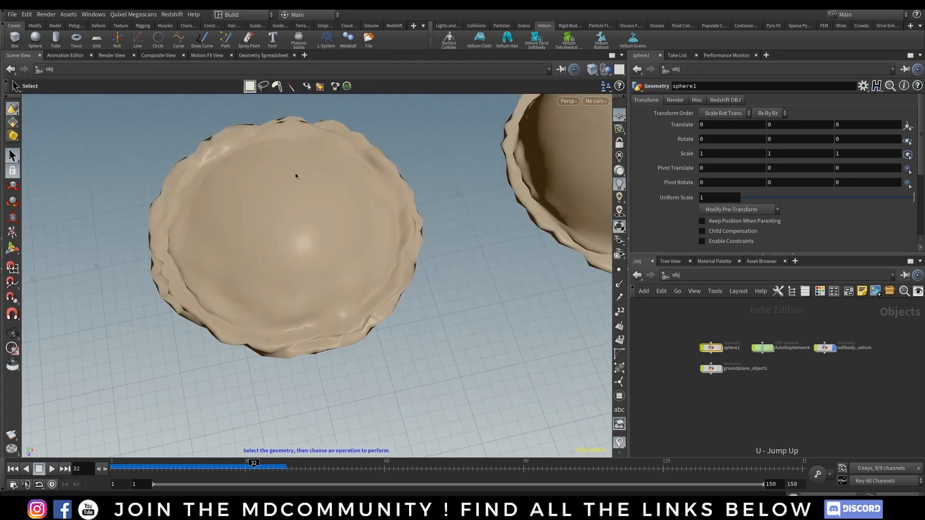
{"action": "right_click_drag", "start_coordinate": [379, 285], "coordinate": [332, 307], "text": "alt"}
{"action": "middle_click_drag", "start_coordinate": [332, 307], "coordinate": [238, 300]}
{"action": "key", "text": "s"}
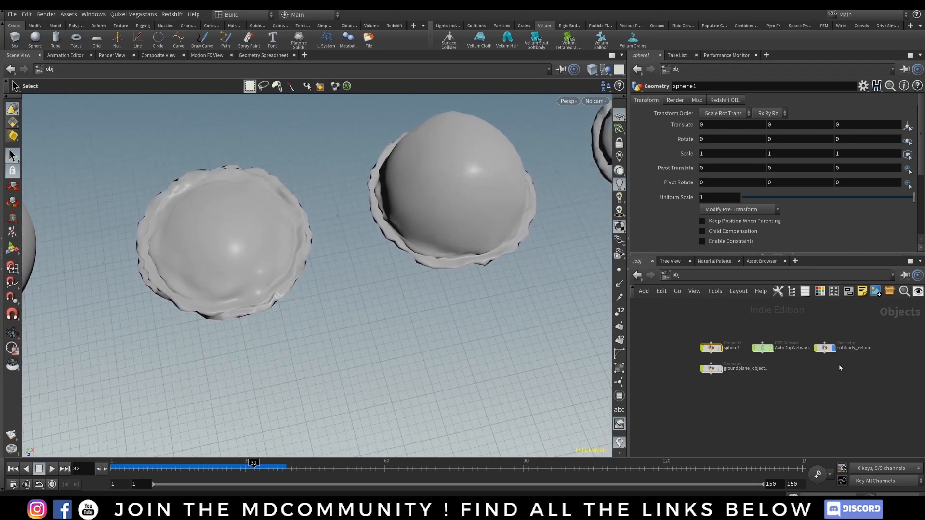
Inside softbody_vellum, set vellumpostprocess1's Subdivision to Catmull-Clark with a Subdivision Depth of 3.
{"action": "left_click", "coordinate": [826, 348]}
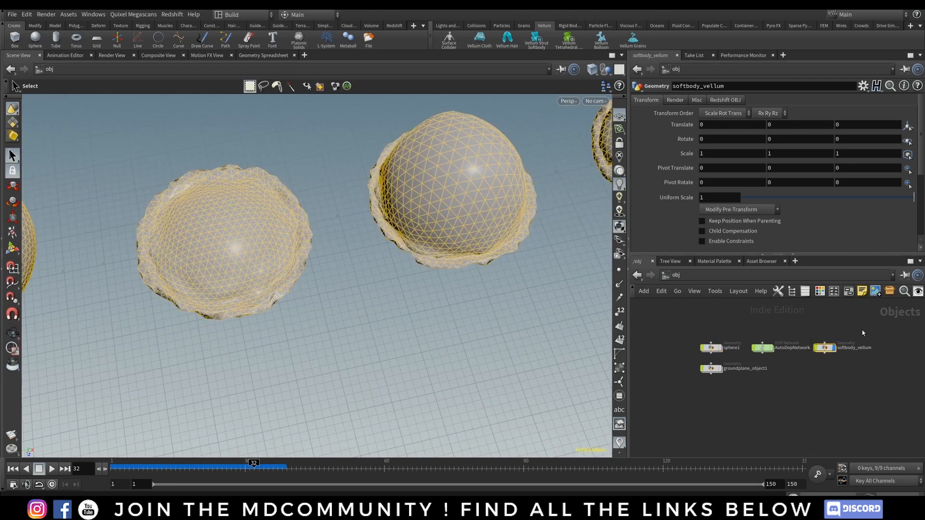
{"action": "double_click", "coordinate": [825, 348]}
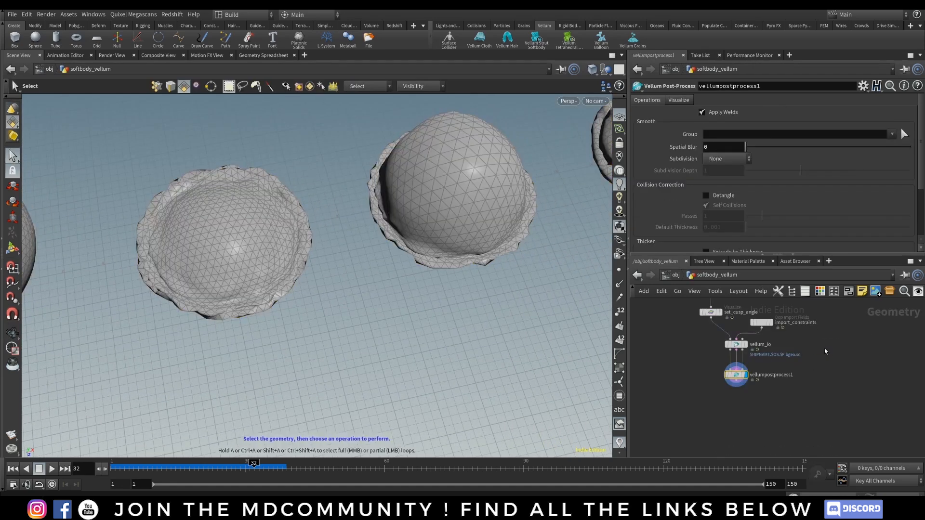
{"action": "left_click_drag", "start_coordinate": [739, 378], "coordinate": [739, 387]}
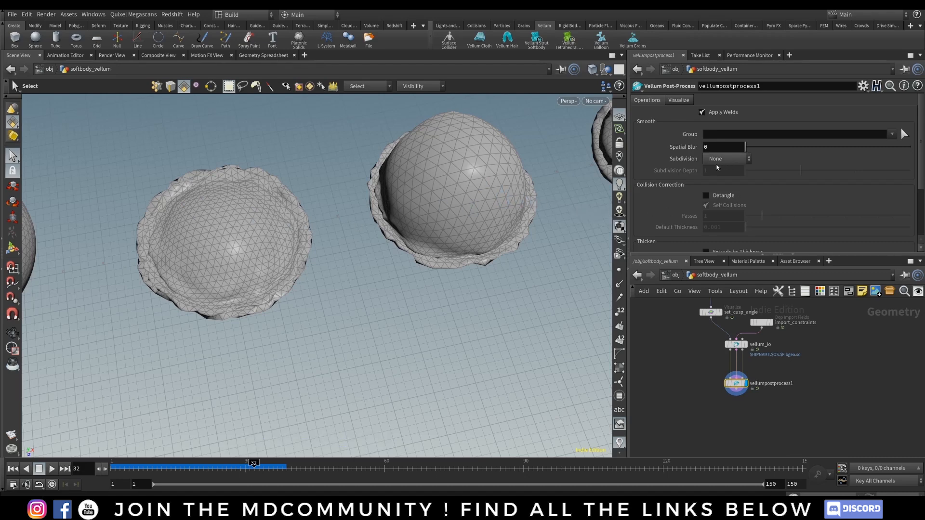
{"action": "left_click", "coordinate": [725, 160]}
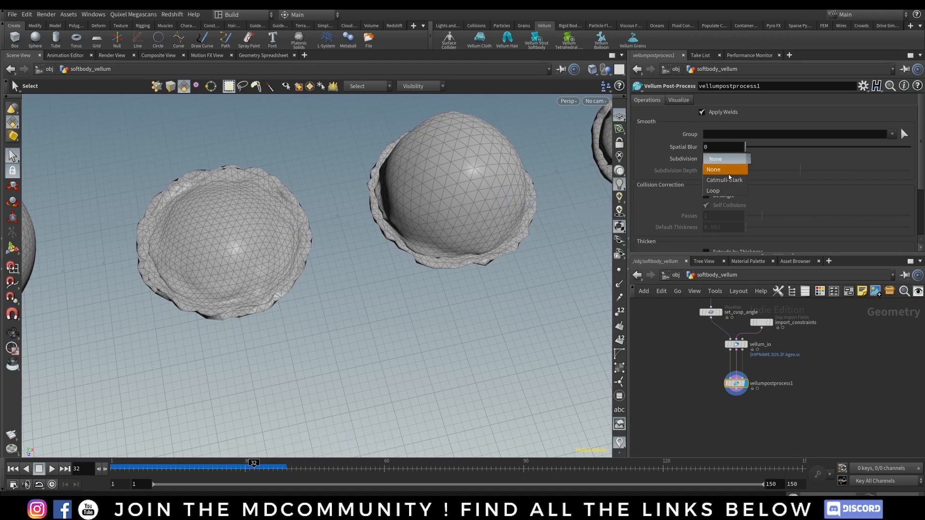
{"action": "left_click", "coordinate": [724, 181]}
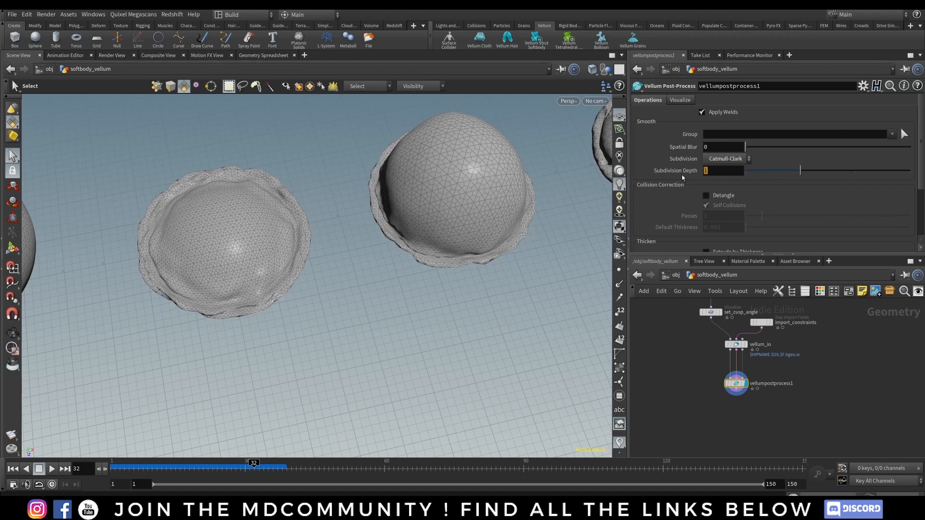
{"action": "type", "text": "3"}
{"action": "key", "text": "Return"}
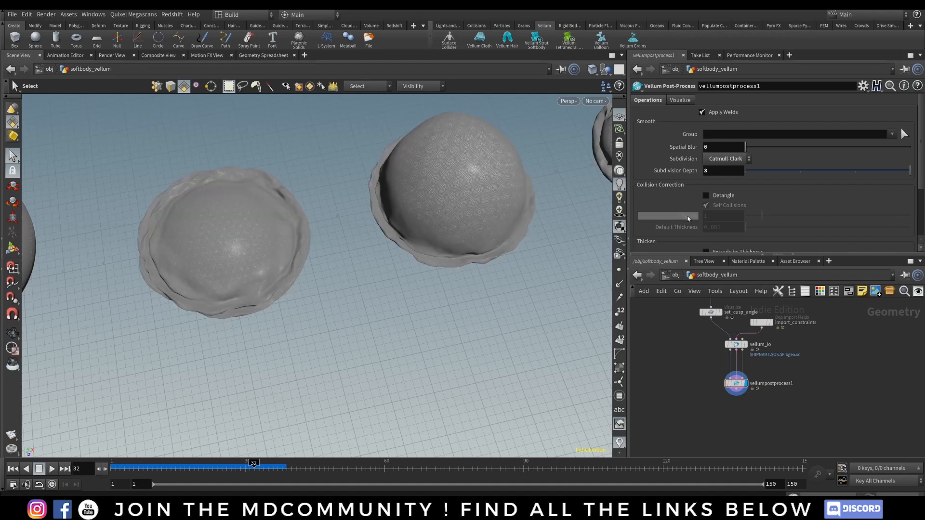
{"action": "left_click_drag", "start_coordinate": [244, 295], "coordinate": [201, 282], "text": "alt"}
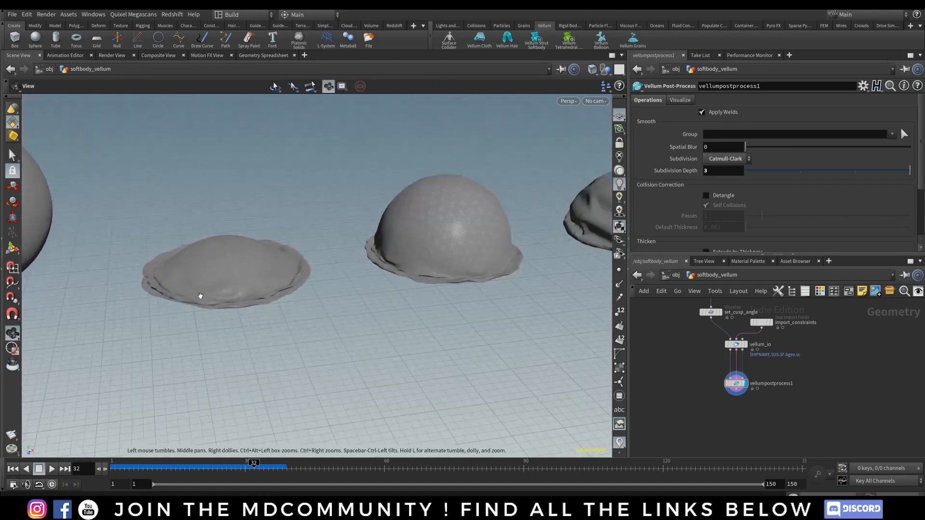
Examine the smoothed spheres at frame 32 up close and side by side.
{"action": "right_click_drag", "start_coordinate": [200, 283], "coordinate": [414, 250], "text": "alt"}
{"action": "left_click_drag", "start_coordinate": [415, 251], "coordinate": [233, 285], "text": "alt"}
{"action": "right_click_drag", "start_coordinate": [433, 260], "coordinate": [300, 271], "text": "alt"}
{"action": "middle_click_drag", "start_coordinate": [380, 254], "coordinate": [296, 254]}
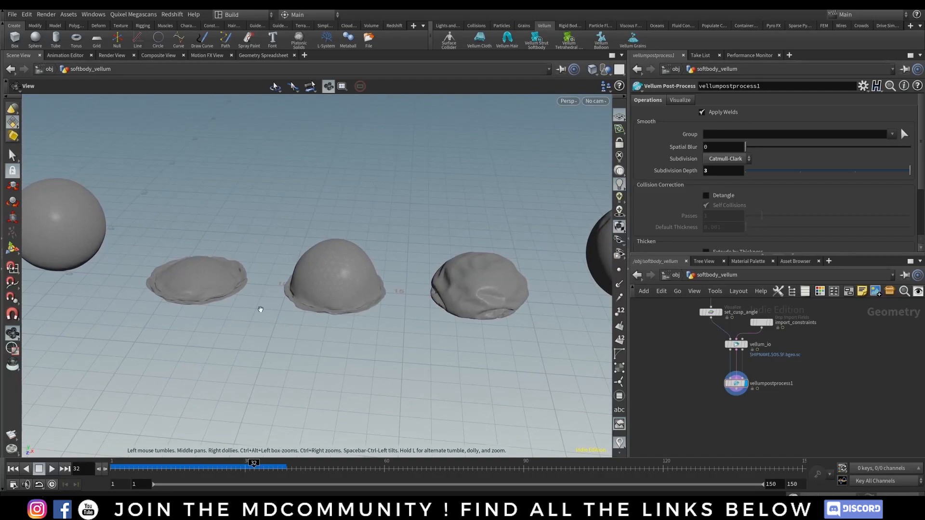
{"action": "key", "text": "s"}
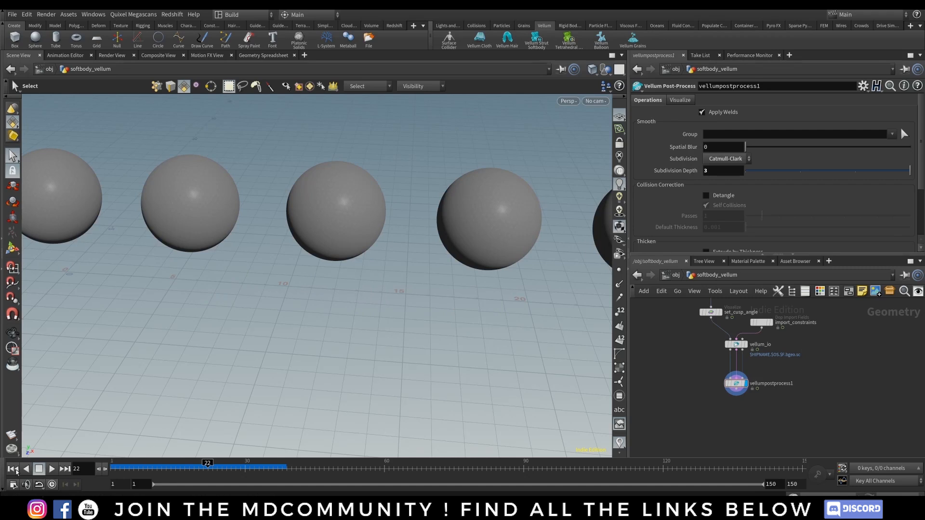
Return to object level, rewind to frame 1, and run the simulation briefly to frame 4.
{"action": "key", "text": "u"}
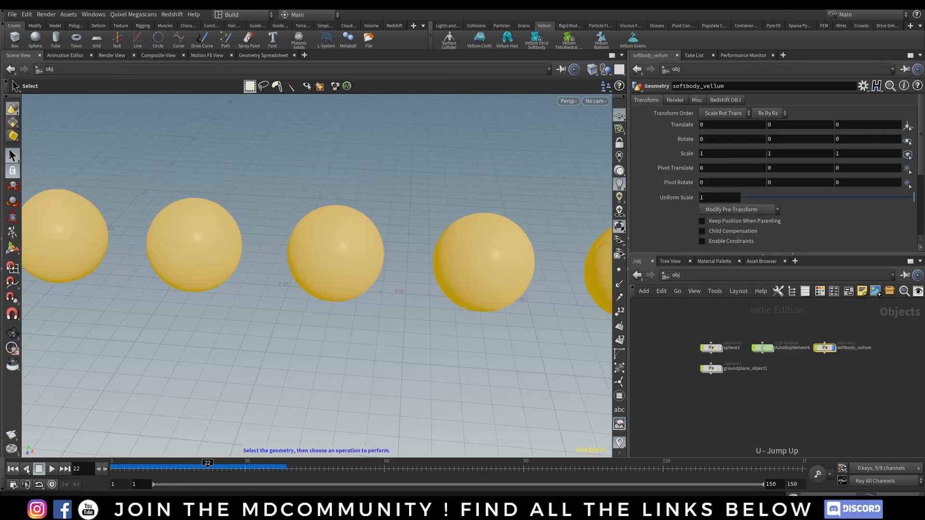
{"action": "left_click", "coordinate": [13, 470]}
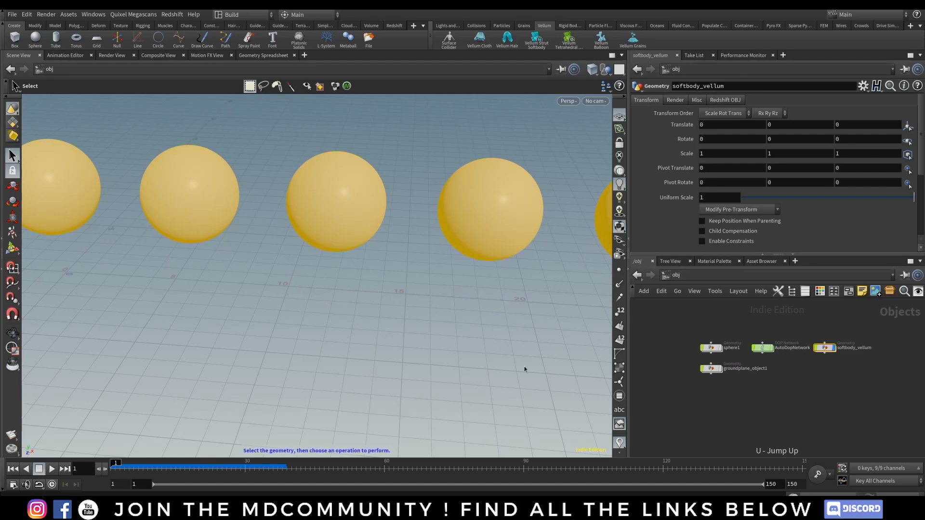
{"action": "left_click", "coordinate": [564, 444]}
{"action": "left_click", "coordinate": [51, 469]}
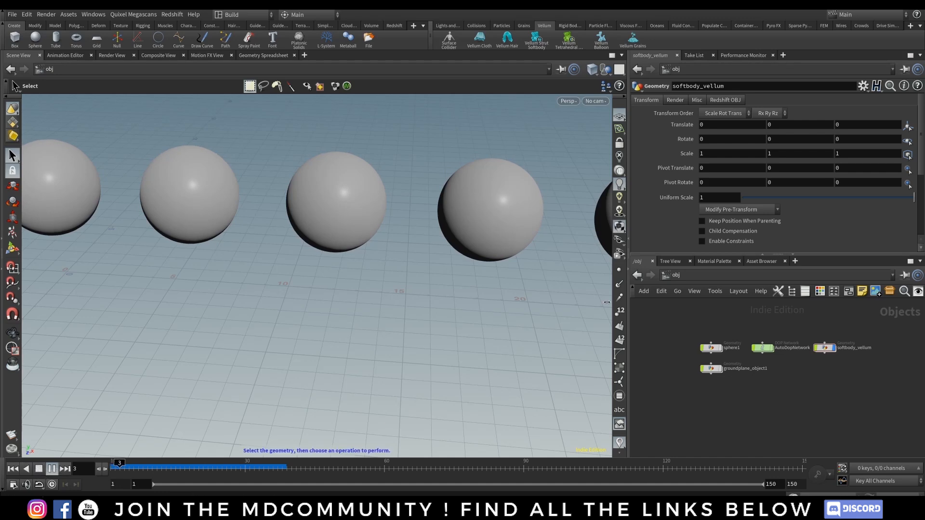
{"action": "key", "text": "Escape"}
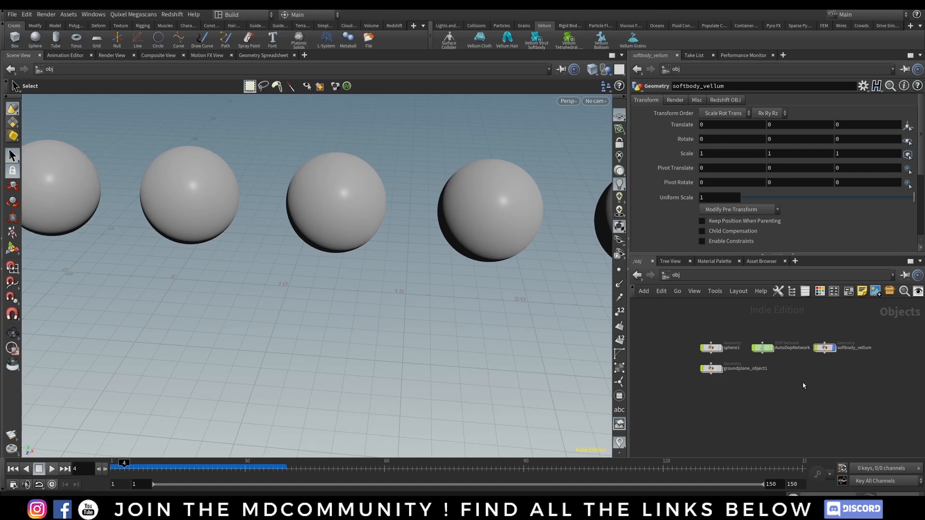
Inside softbody_vellum, set vellumpostprocess1's Subdivision Depth to 2 and look over its collision and thickness options.
{"action": "double_click", "coordinate": [825, 348]}
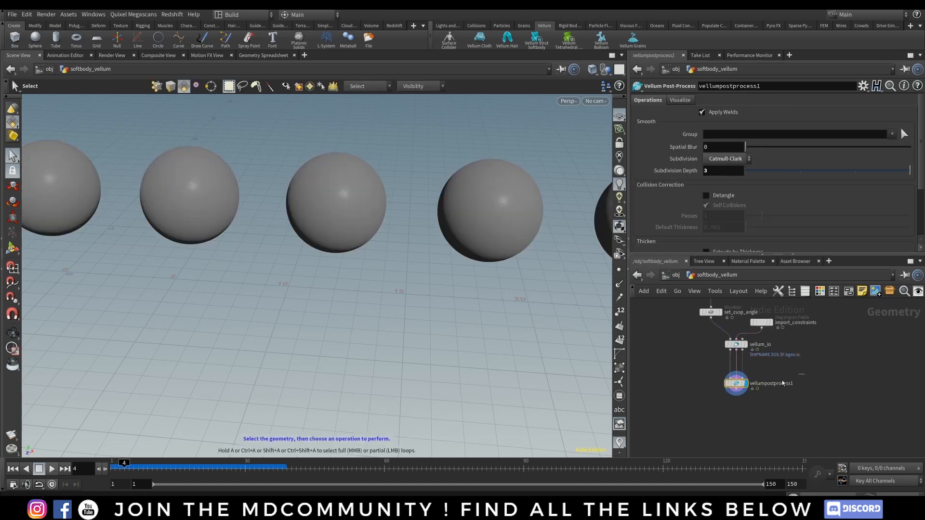
{"action": "left_click_drag", "start_coordinate": [703, 175], "coordinate": [694, 186]}
{"action": "type", "text": "1"}
{"action": "key", "text": "Return"}
{"action": "left_click_drag", "start_coordinate": [709, 170], "coordinate": [695, 174]}
{"action": "type", "text": "2"}
{"action": "key", "text": "Return"}
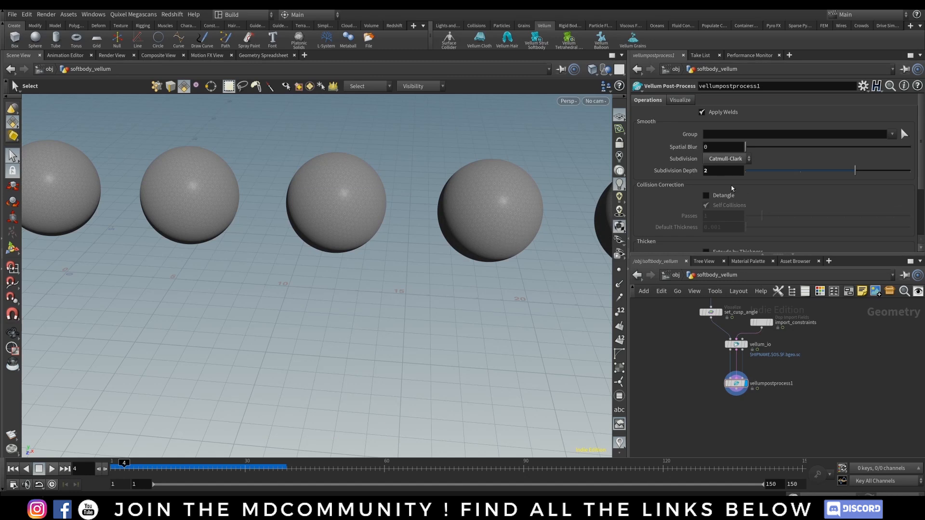
{"action": "scroll", "coordinate": [819, 169], "scroll_direction": "down", "scroll_amount": 3}
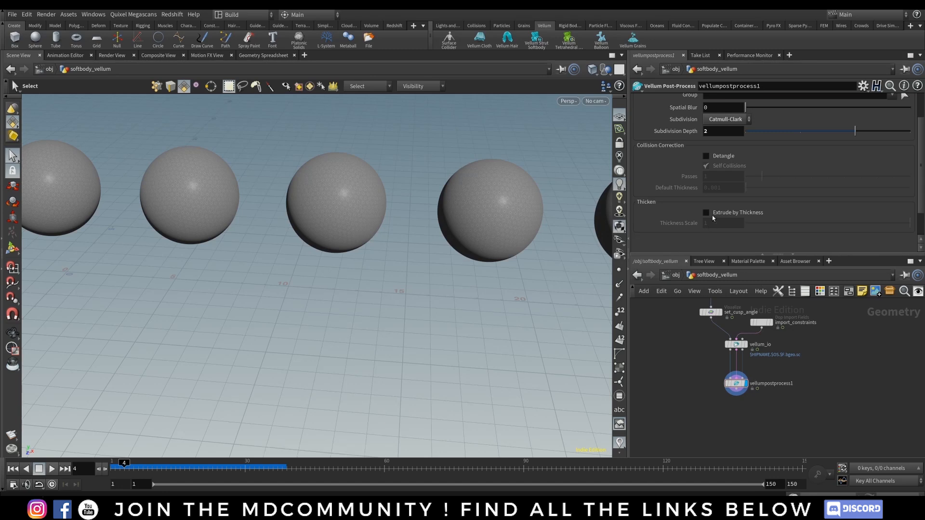
Simulate the subdivided spheres past frame 90 and scrub through the cached frames to frame 83.
{"action": "left_click", "coordinate": [129, 465]}
{"action": "left_click", "coordinate": [50, 469]}
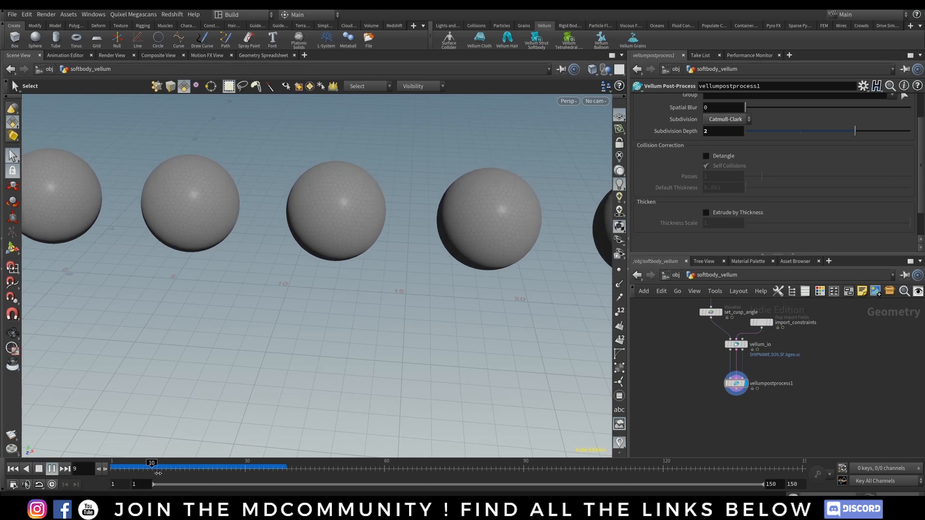
{"action": "left_click", "coordinate": [51, 470]}
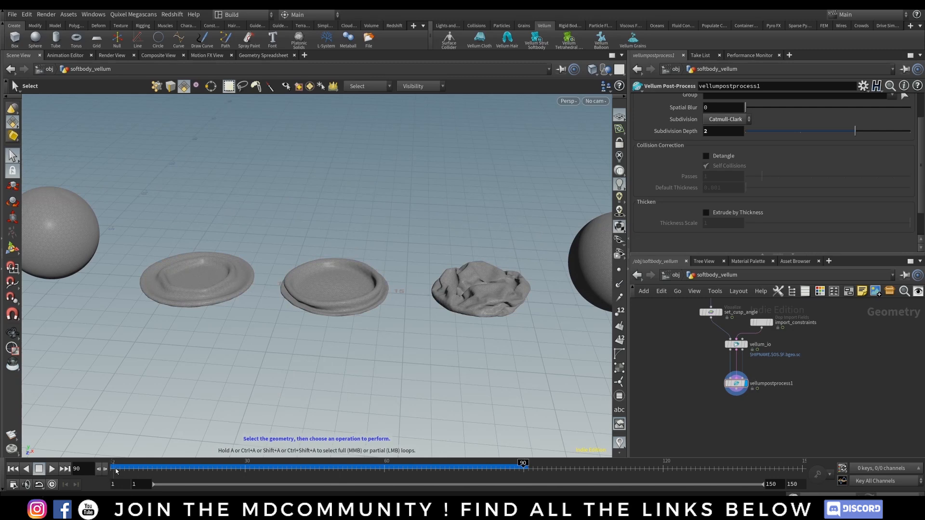
{"action": "left_click_drag", "start_coordinate": [116, 471], "coordinate": [143, 467]}
{"action": "left_click_drag", "start_coordinate": [314, 458], "coordinate": [491, 458]}
Compare all five spheres at frame 83 from several angles, and rewind to frame 1.
{"action": "left_click_drag", "start_coordinate": [496, 329], "coordinate": [347, 361], "text": "alt"}
{"action": "key", "text": "s"}
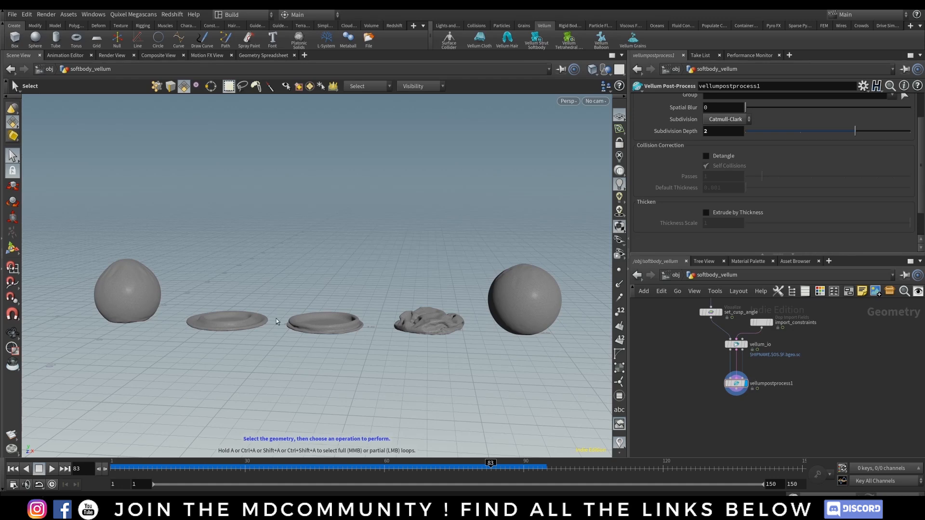
{"action": "key", "text": "Escape"}
{"action": "left_click_drag", "start_coordinate": [297, 328], "coordinate": [484, 341]}
{"action": "key", "text": "s"}
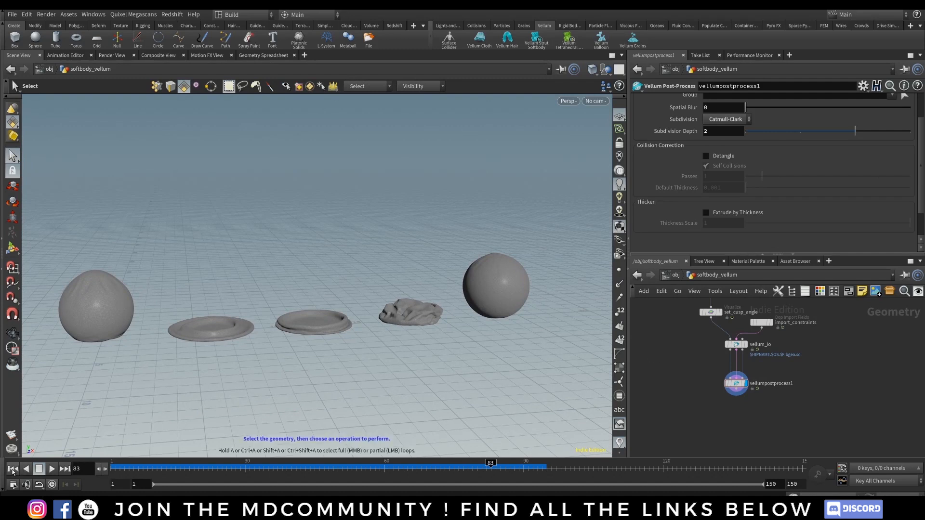
{"action": "key", "text": "ctrl+Up"}
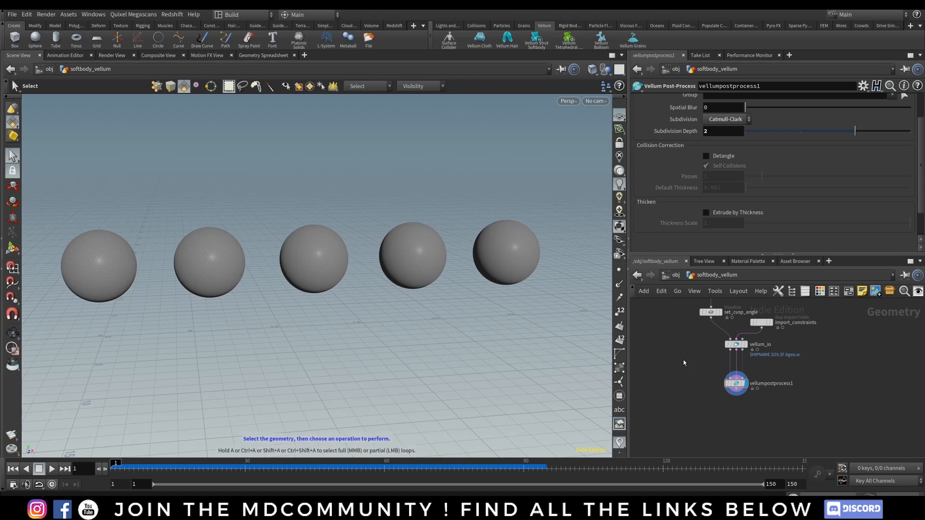
Start a new empty scene and save it in $JOB, basing the name on VellumSoftBodies_01 with the ending 2_inflate.
{"action": "key", "text": "u"}
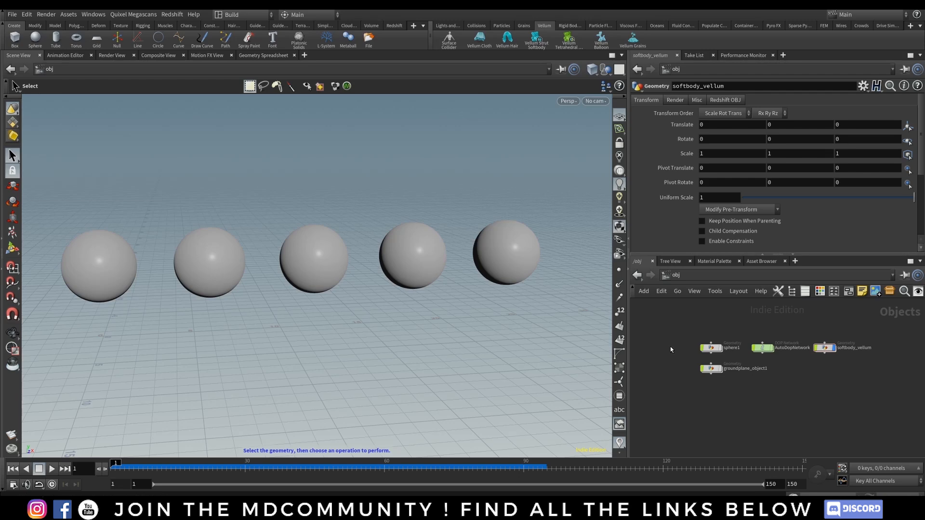
{"action": "key", "text": "ctrl+n"}
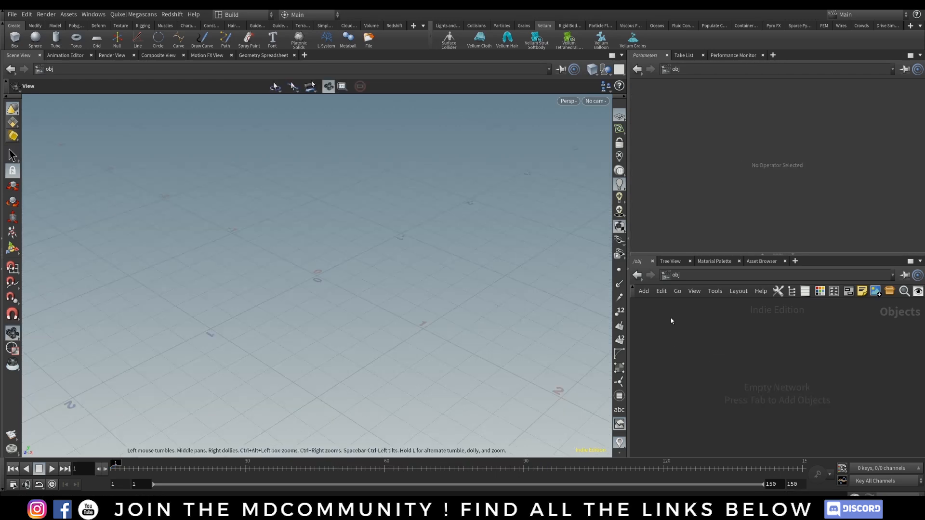
{"action": "key", "text": "ctrl+s"}
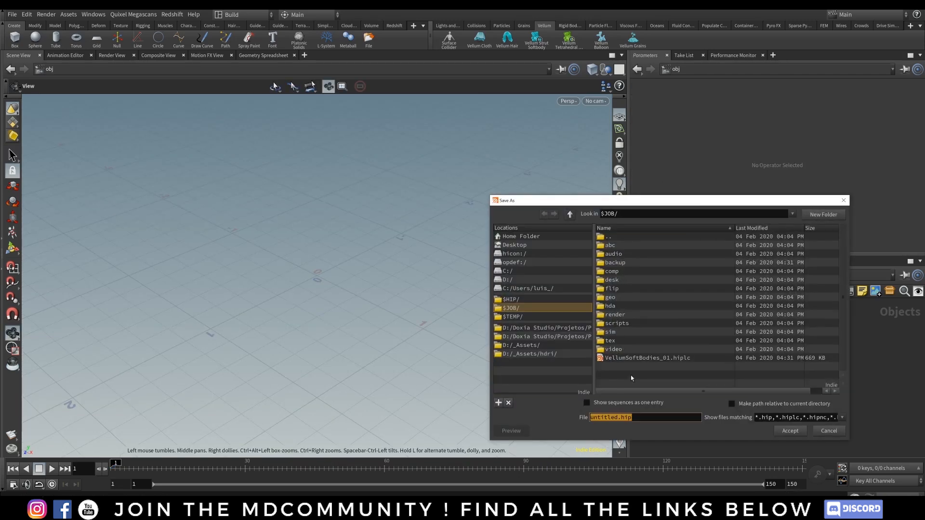
{"action": "left_click", "coordinate": [645, 359]}
{"action": "left_click", "coordinate": [653, 419]}
{"action": "type", "text": "2_inflate"}
{"action": "key", "text": "Return"}
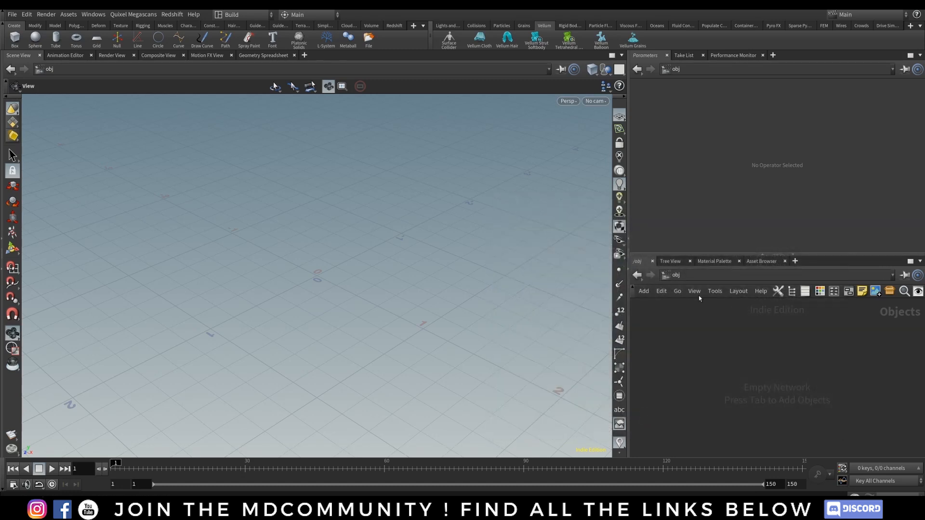
Add a Sphere object to the empty network and go inside it.
{"action": "key", "text": "Tab"}
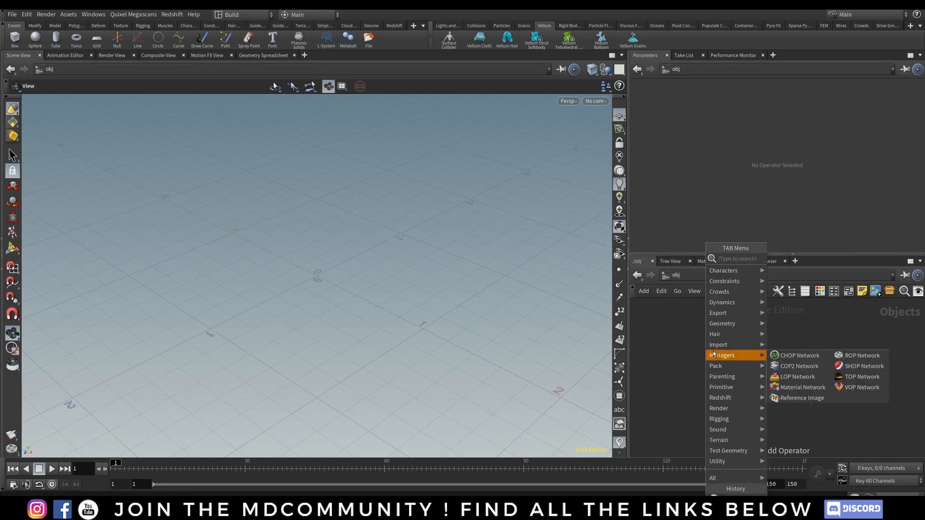
{"action": "type", "text": "sphe"}
{"action": "key", "text": "Return"}
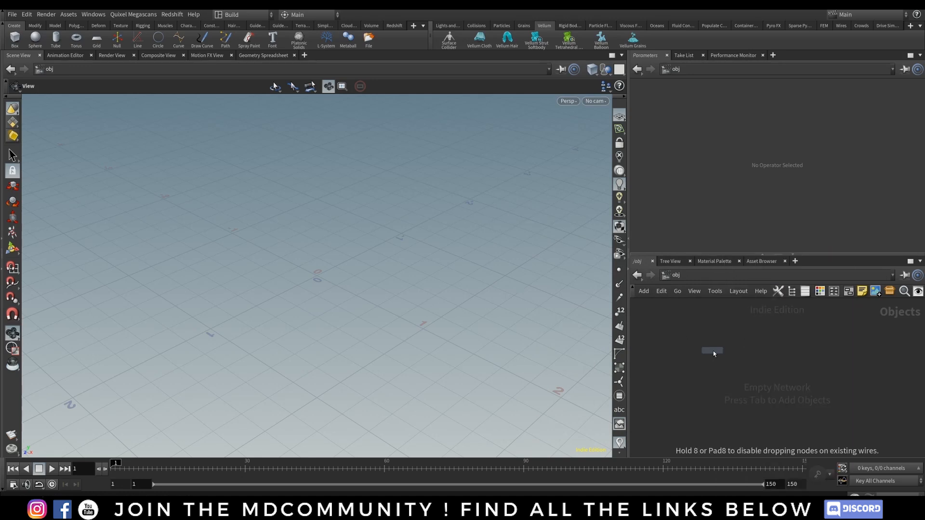
{"action": "left_click", "coordinate": [723, 352]}
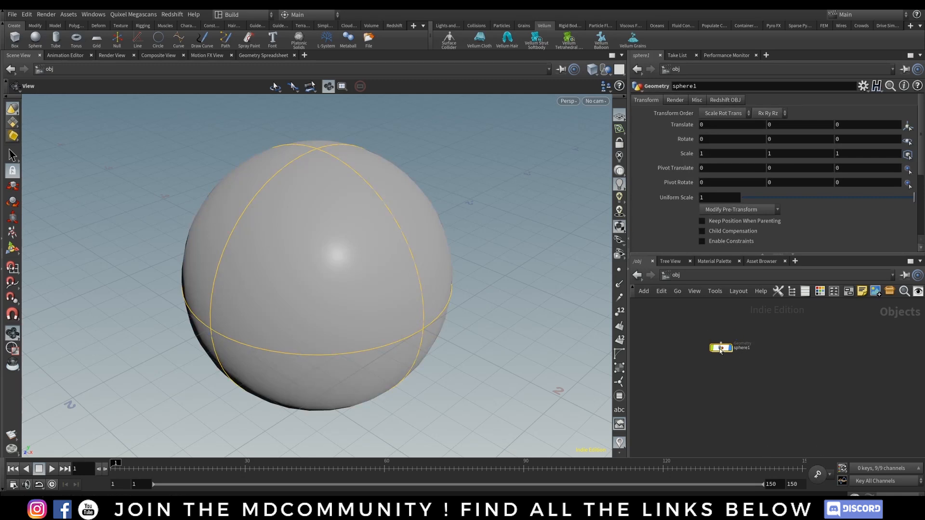
{"action": "double_click", "coordinate": [723, 352]}
{"action": "left_click_drag", "start_coordinate": [786, 379], "coordinate": [725, 323]}
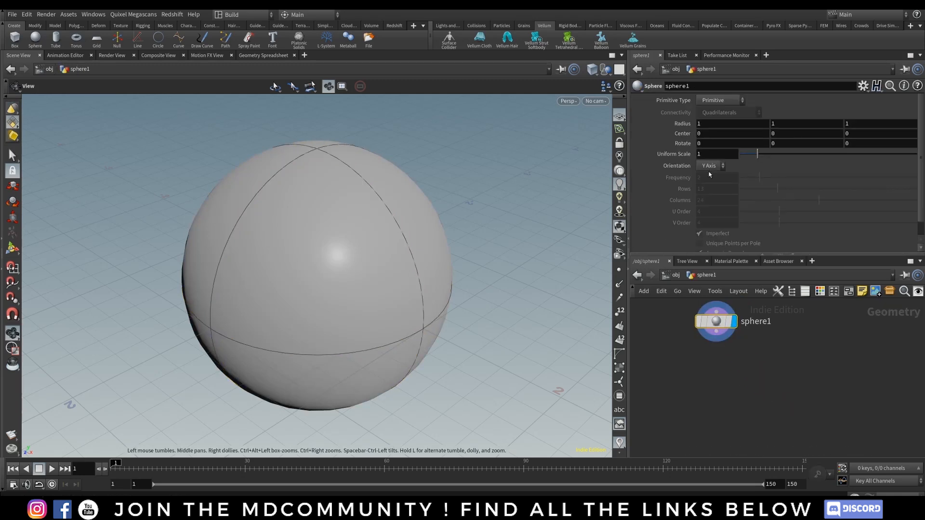
Set the sphere1 node's Uniform Scale to 3 and frame the enlarged sphere.
{"action": "left_click_drag", "start_coordinate": [716, 154], "coordinate": [673, 162]}
{"action": "type", "text": "3"}
{"action": "key", "text": "Return"}
{"action": "scroll", "coordinate": [533, 324], "scroll_direction": "down", "scroll_amount": 5}
{"action": "left_click_drag", "start_coordinate": [368, 327], "coordinate": [506, 320]}
Connect an IsoOffset node after sphere1, display it, and raise Uniform Sampling Divs to the slider's maximum.
{"action": "left_click_drag", "start_coordinate": [717, 340], "coordinate": [713, 368]}
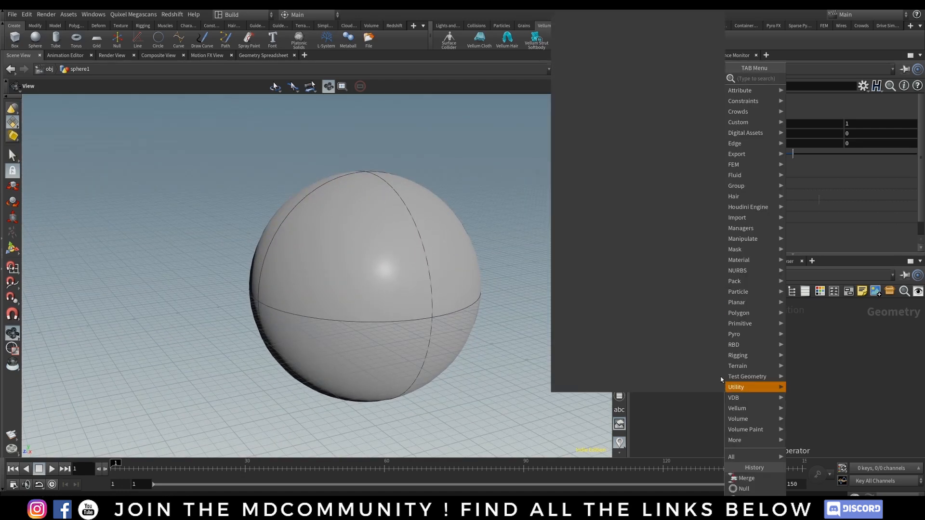
{"action": "type", "text": "iso"}
{"action": "left_click", "coordinate": [829, 81]}
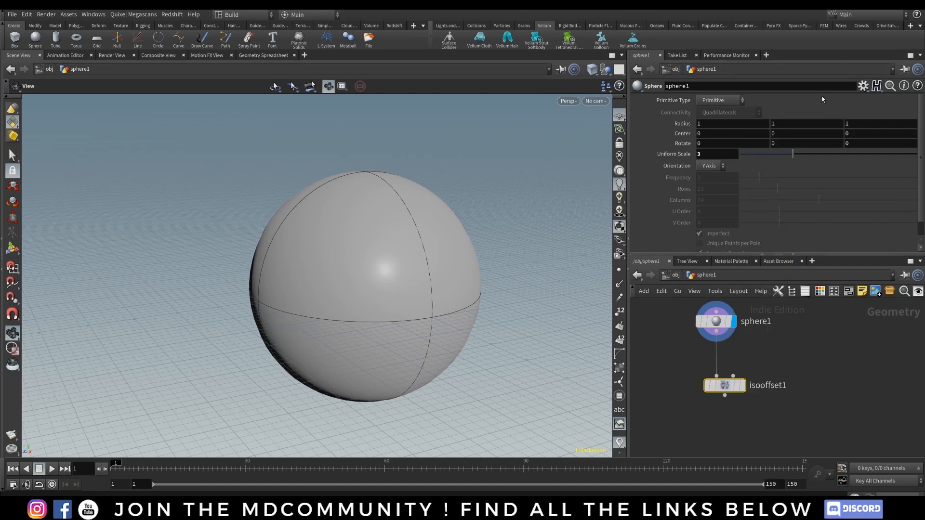
{"action": "left_click", "coordinate": [711, 376]}
{"action": "left_click", "coordinate": [710, 376]}
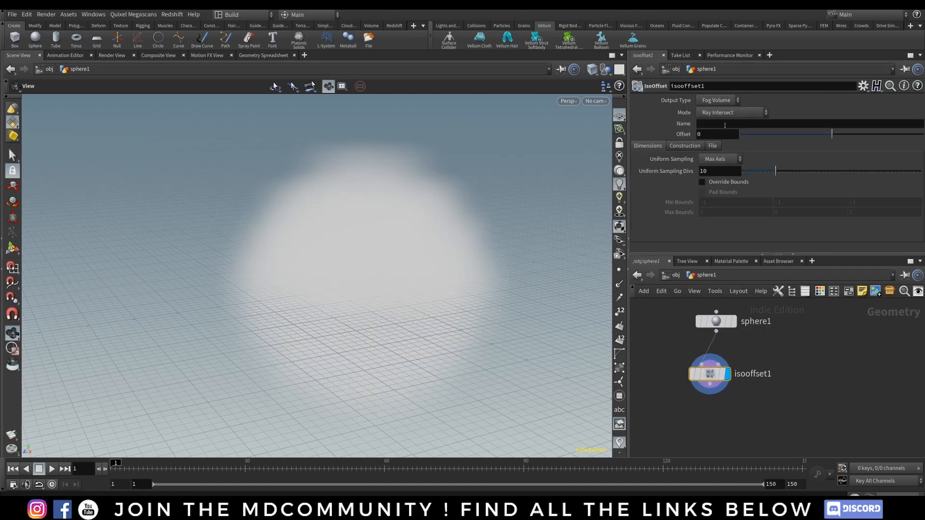
{"action": "left_click_drag", "start_coordinate": [784, 176], "coordinate": [920, 175]}
Connect a Scatter node after isooffset1 and display its points.
{"action": "left_click", "coordinate": [801, 407]}
{"action": "middle_click_drag", "start_coordinate": [802, 406], "coordinate": [786, 360]}
{"action": "key", "text": "Tab"}
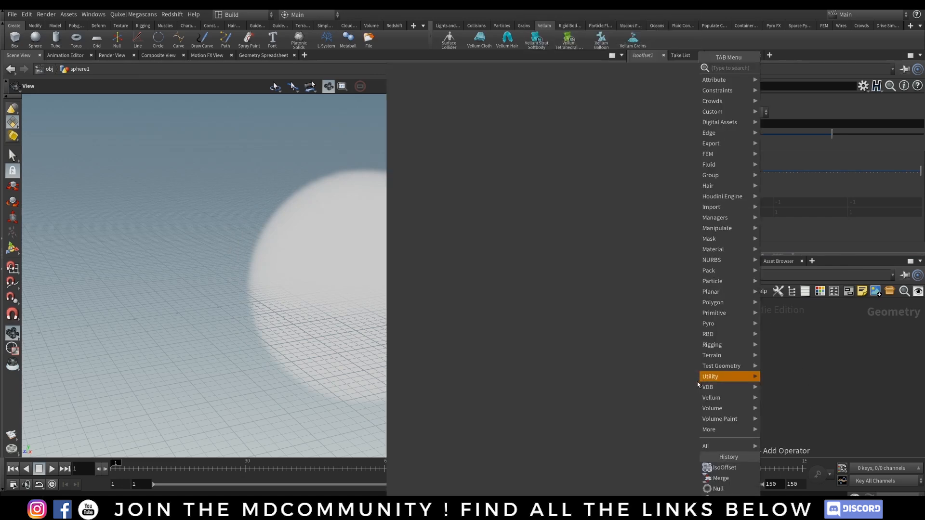
{"action": "type", "text": "scatt"}
{"action": "left_click", "coordinate": [825, 68]}
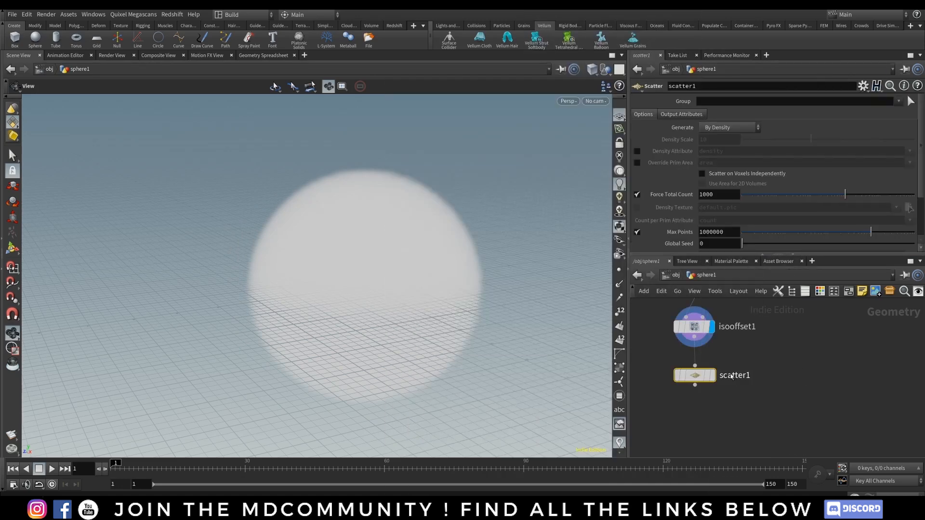
{"action": "left_click", "coordinate": [696, 380]}
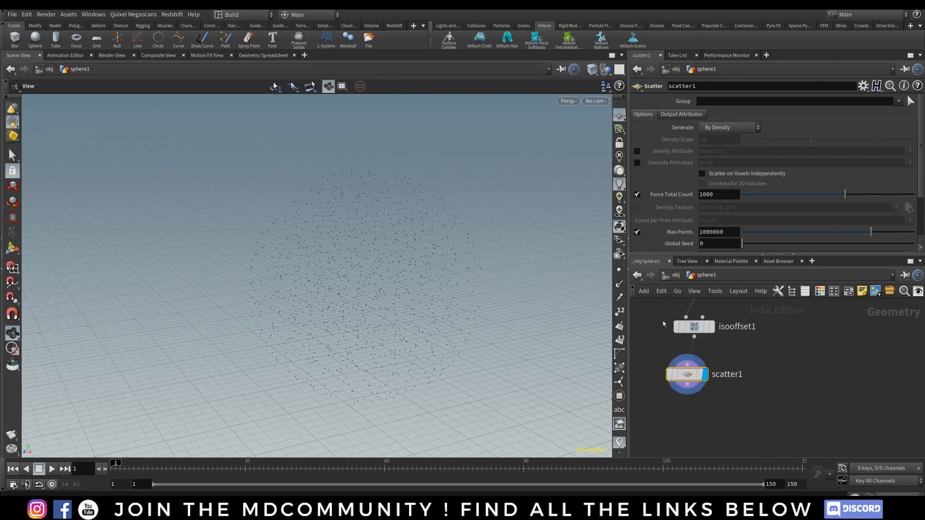
Set scatter1's Force Total Count to 30.
{"action": "left_click", "coordinate": [712, 196]}
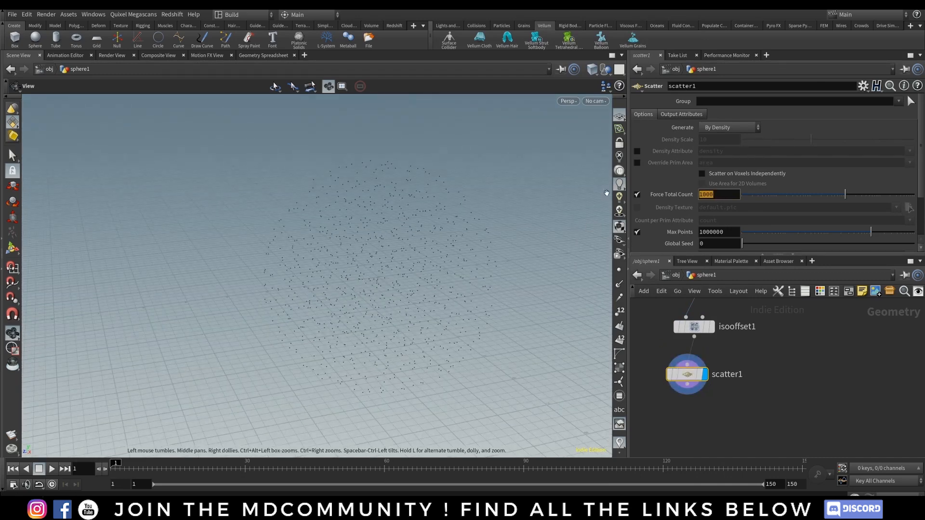
{"action": "type", "text": "30"}
{"action": "key", "text": "Return"}
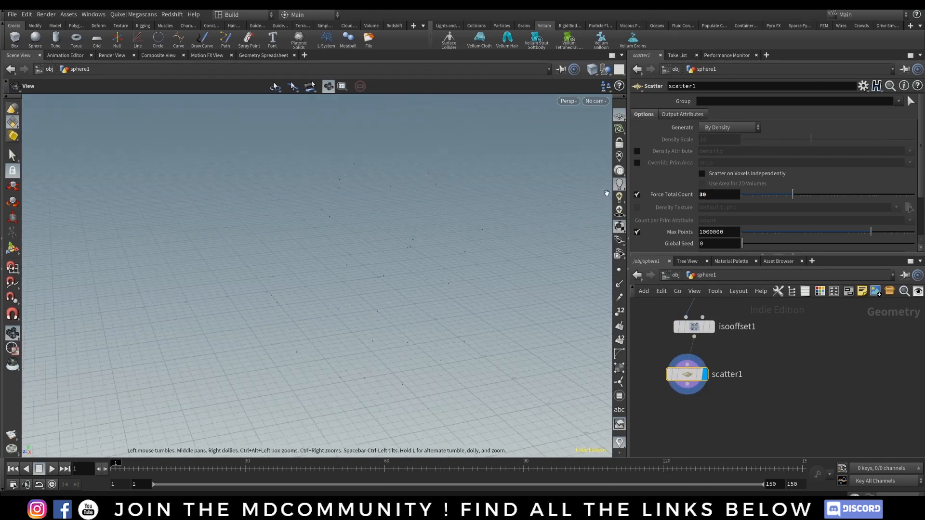
Make room beside scatter1 and place a second, unconnected Sphere node next to it.
{"action": "middle_click_drag", "start_coordinate": [810, 374], "coordinate": [904, 357]}
{"action": "left_click_drag", "start_coordinate": [782, 358], "coordinate": [796, 366]}
{"action": "left_click", "coordinate": [689, 359]}
{"action": "key", "text": "Tab"}
{"action": "type", "text": "sphe"}
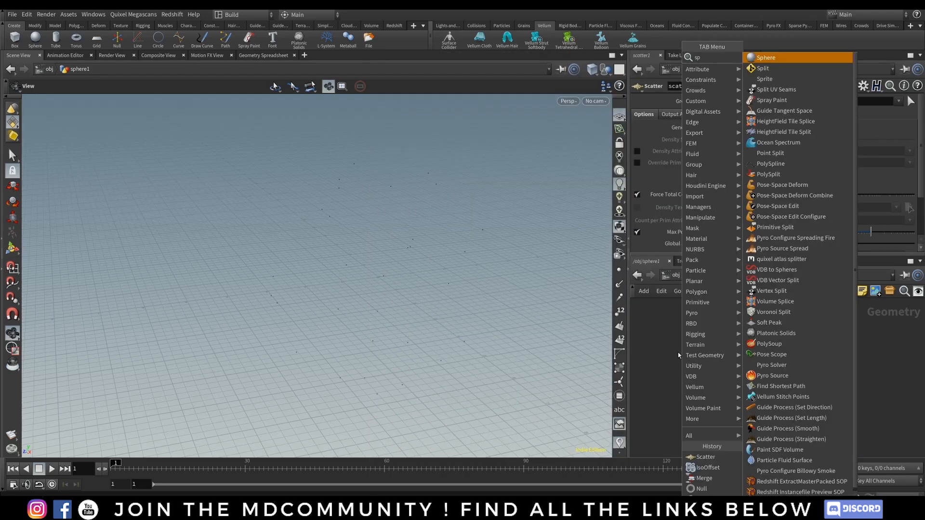
{"action": "key", "text": "Return"}
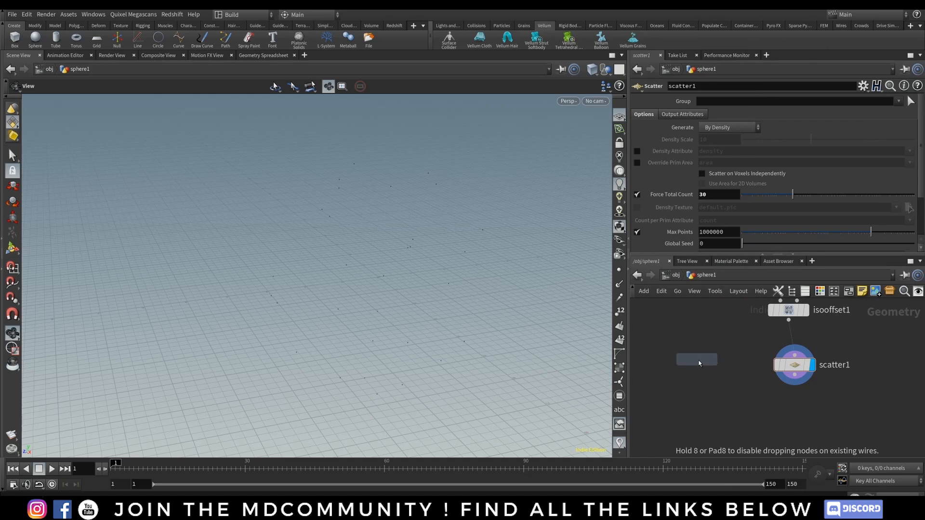
{"action": "left_click", "coordinate": [698, 364]}
Place a Copy to Points node below sphere2 and scatter1.
{"action": "key", "text": "Tab"}
{"action": "type", "text": "co"}
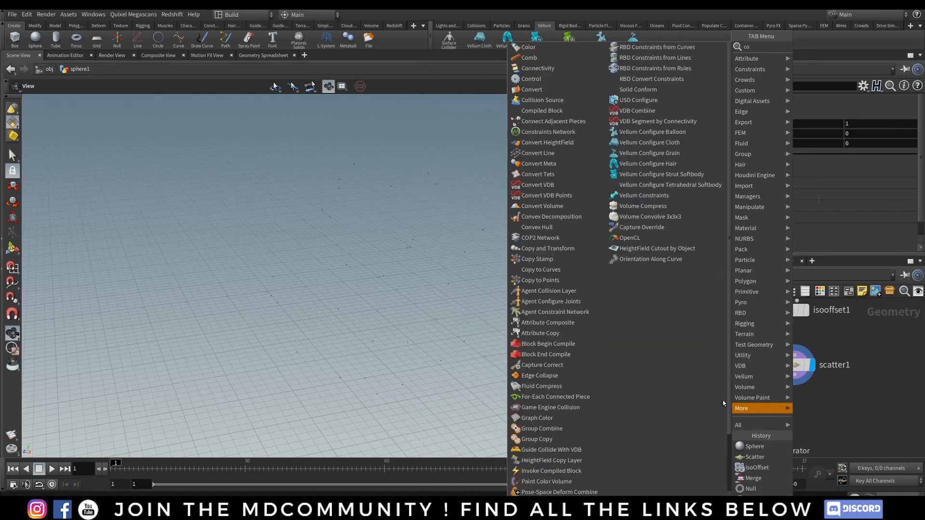
{"action": "type", "text": "py to"}
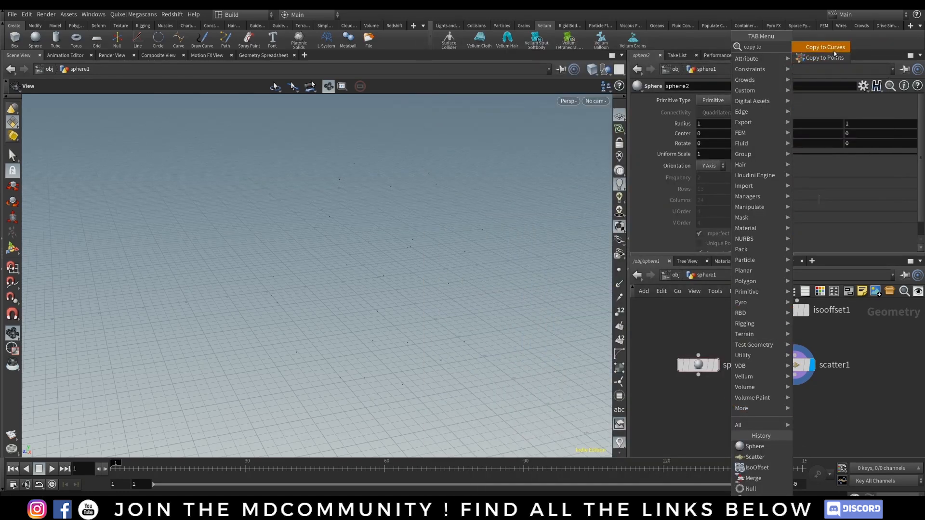
{"action": "left_click", "coordinate": [835, 58]}
{"action": "left_click", "coordinate": [741, 424]}
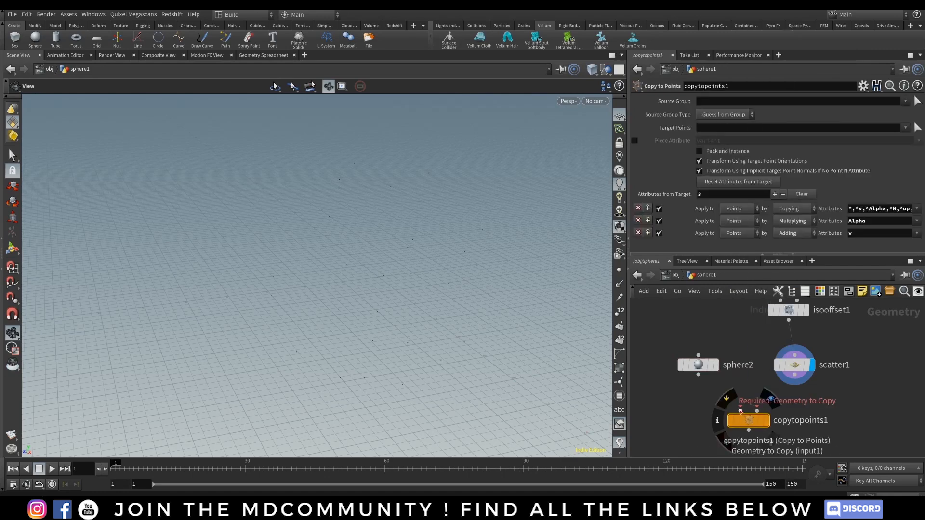
Wire sphere2 into copytopoints1 as the geometry to copy and scatter1 as the target points, and display copytopoints1.
{"action": "left_click", "coordinate": [741, 410]}
{"action": "left_click", "coordinate": [699, 375]}
{"action": "left_click", "coordinate": [758, 411]}
{"action": "left_click", "coordinate": [795, 375]}
{"action": "middle_click_drag", "start_coordinate": [773, 431], "coordinate": [762, 372]}
{"action": "left_click", "coordinate": [756, 361]}
{"action": "left_click_drag", "start_coordinate": [747, 361], "coordinate": [746, 370]}
{"action": "left_click_drag", "start_coordinate": [428, 260], "coordinate": [385, 332]}
{"action": "middle_click_drag", "start_coordinate": [733, 326], "coordinate": [683, 406]}
{"action": "middle_click_drag", "start_coordinate": [823, 348], "coordinate": [886, 331]}
Change sphere2's primitive type to Polygon and set its frequency to 10.
{"action": "left_click_drag", "start_coordinate": [739, 337], "coordinate": [666, 374]}
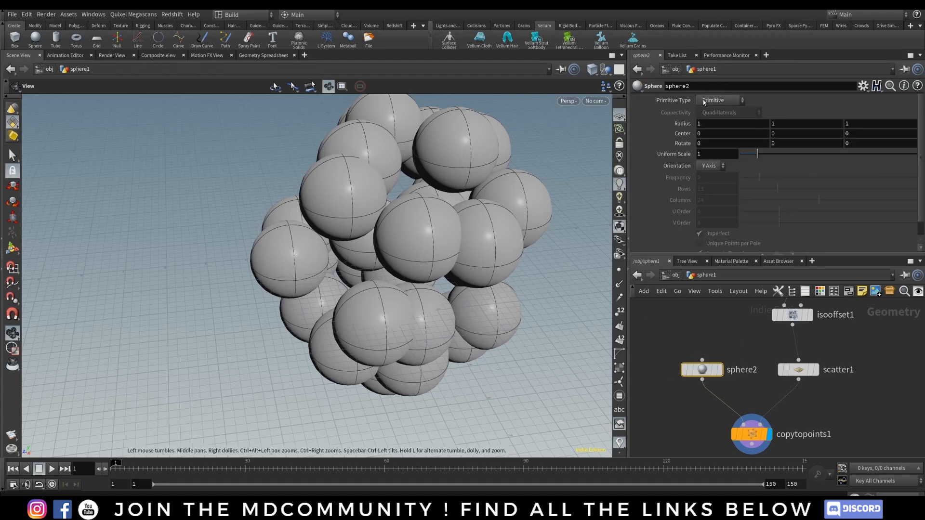
{"action": "left_click", "coordinate": [721, 101]}
{"action": "left_click", "coordinate": [723, 122]}
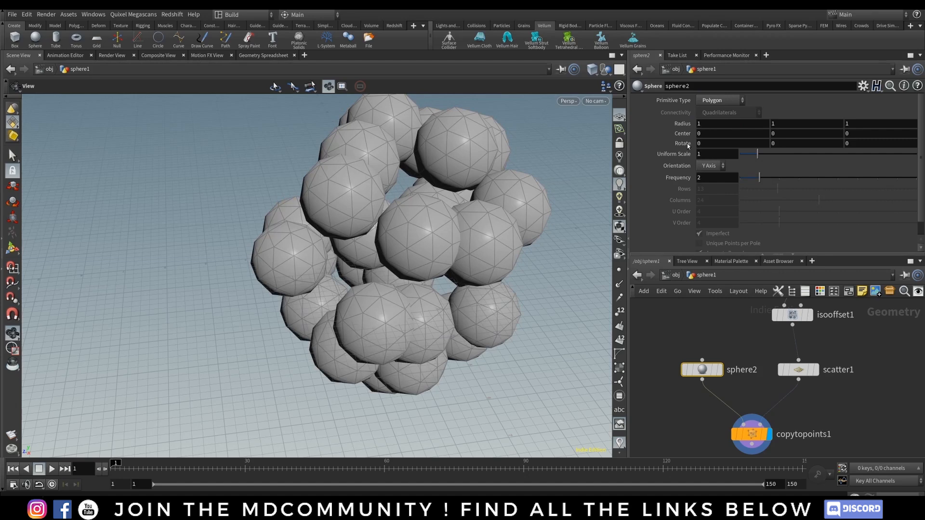
{"action": "left_click", "coordinate": [737, 176]}
{"action": "type", "text": "10"}
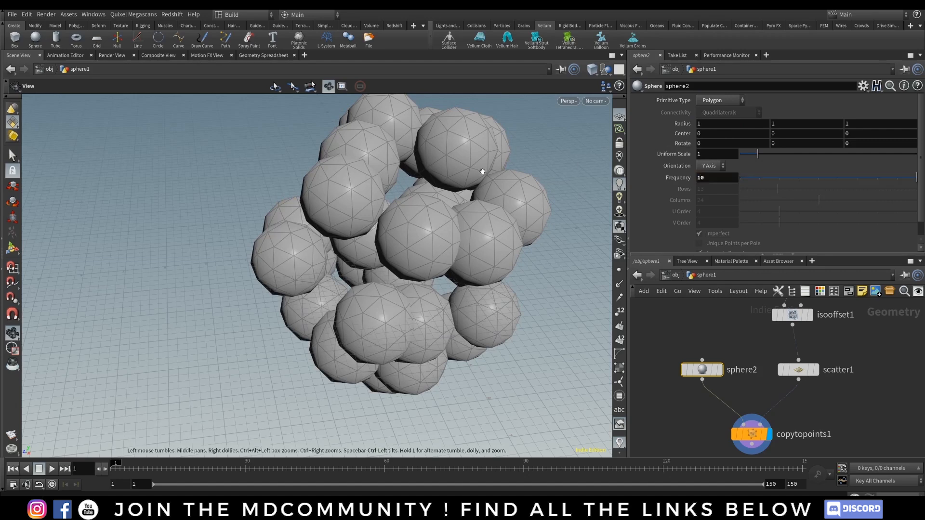
{"action": "key", "text": "Return"}
Space out scatter1 and copytopoints1 to make room between them in the network.
{"action": "left_click_drag", "start_coordinate": [752, 435], "coordinate": [764, 441]}
{"action": "middle_click_drag", "start_coordinate": [834, 418], "coordinate": [836, 403]}
{"action": "left_click_drag", "start_coordinate": [770, 360], "coordinate": [765, 345]}
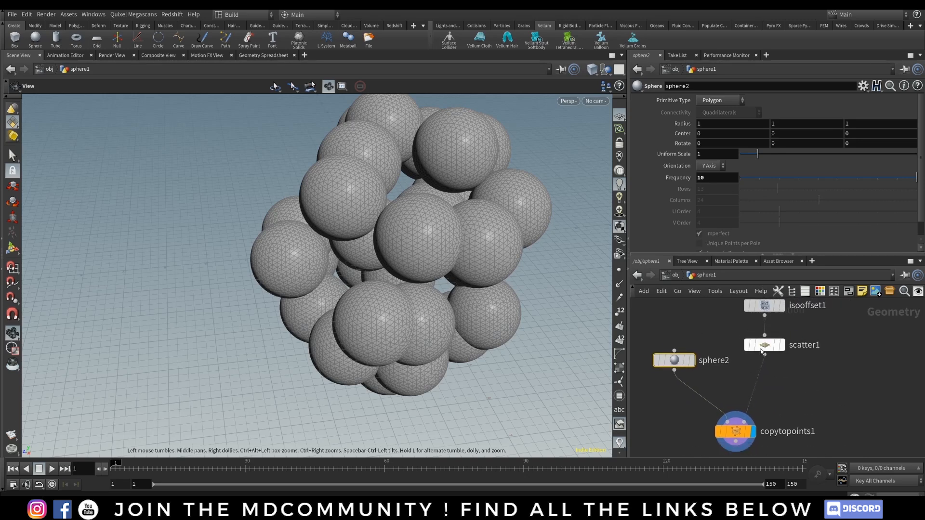
{"action": "key", "text": "Tab"}
{"action": "type", "text": "vex"}
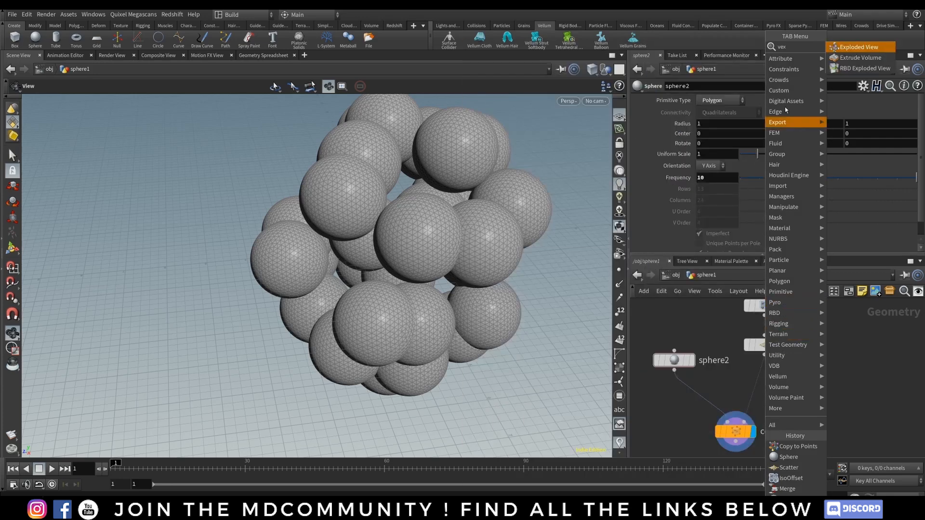
{"action": "left_click", "coordinate": [895, 321]}
Insert a Point Wrangle node on the wire between scatter1 and copytopoints1.
{"action": "key", "text": "Tab"}
{"action": "type", "text": "wra"}
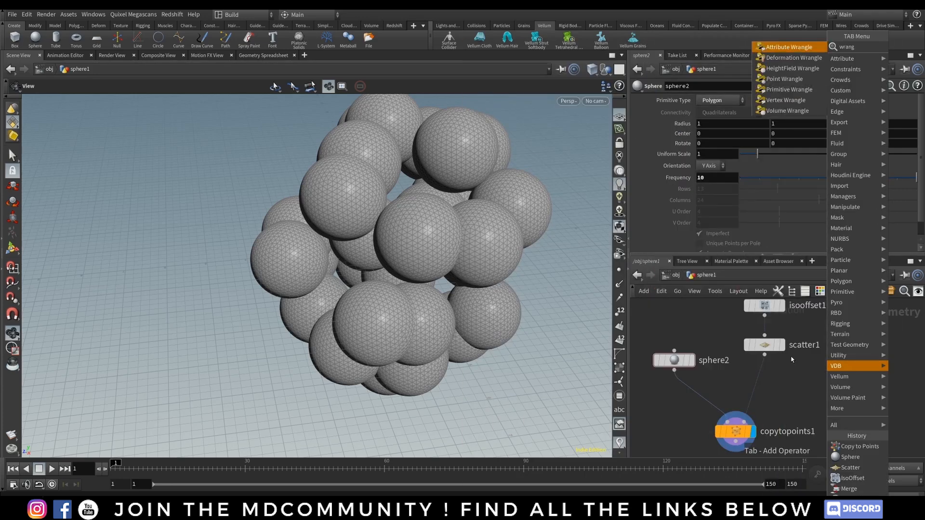
{"action": "left_click", "coordinate": [785, 79]}
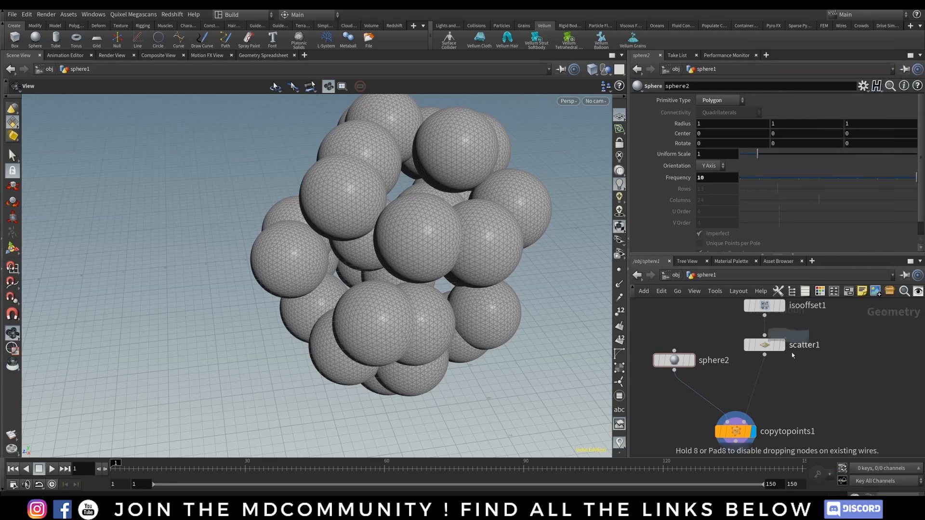
{"action": "left_click", "coordinate": [802, 385]}
{"action": "left_click_drag", "start_coordinate": [803, 385], "coordinate": [769, 389]}
{"action": "left_click", "coordinate": [655, 185]}
{"action": "type", "text": "@pscale ="}
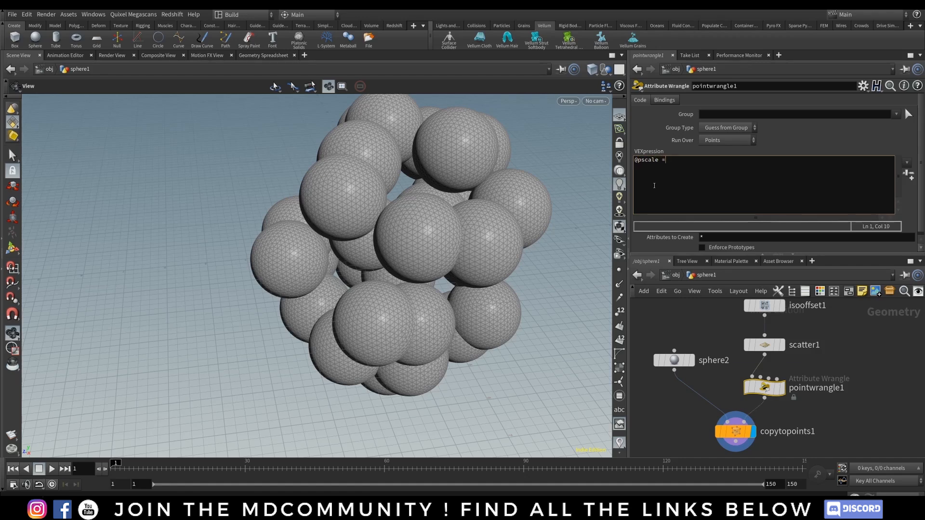
{"action": "type", "text": " fit"}
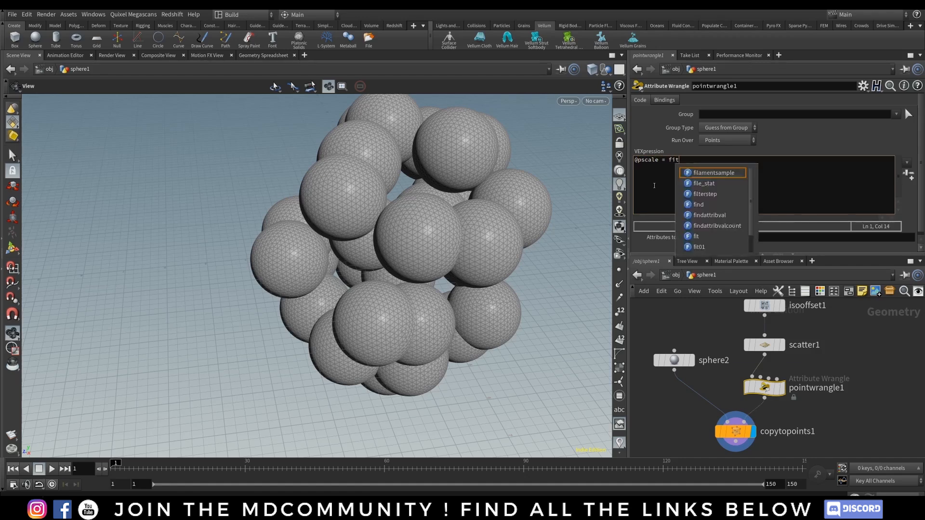
{"action": "type", "text": "(rand"}
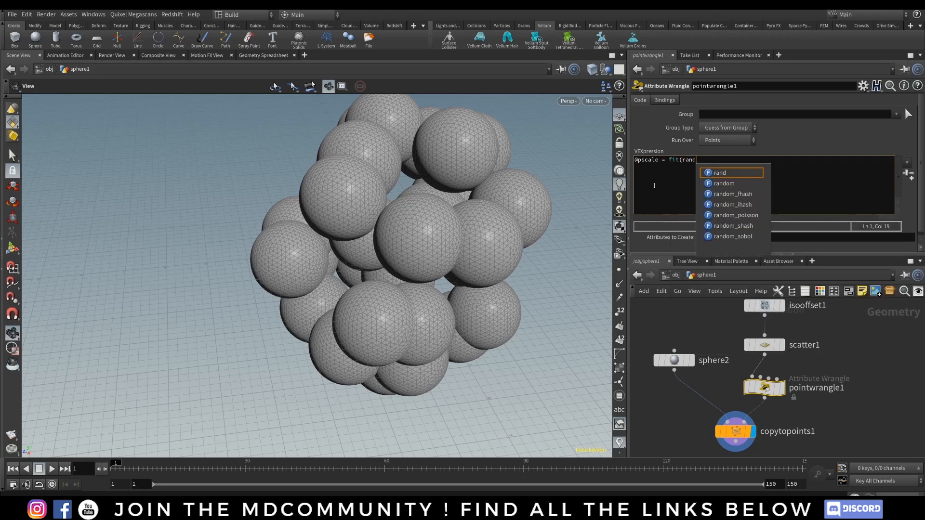
{"action": "type", "text": "(@pt"}
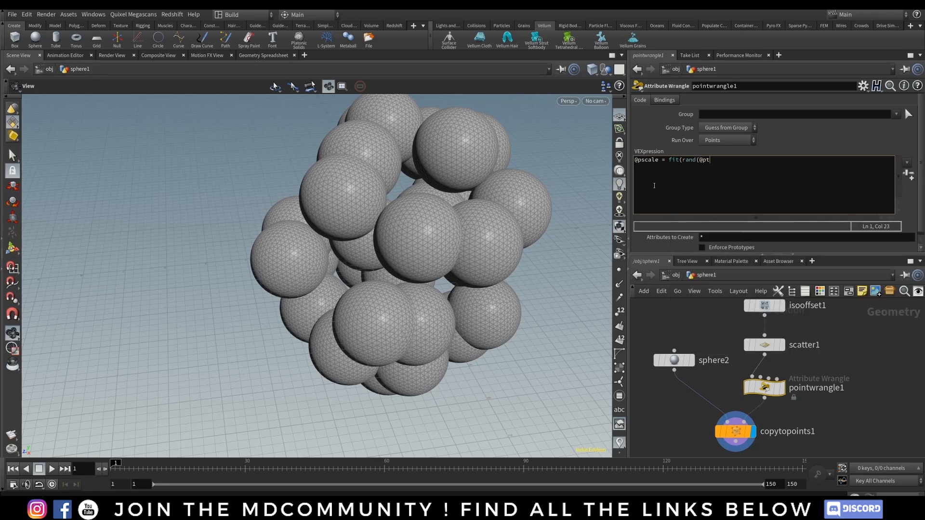
{"action": "type", "text": "num), 0, 1, chf(\"minSclae\"), chf(\"maxS"}
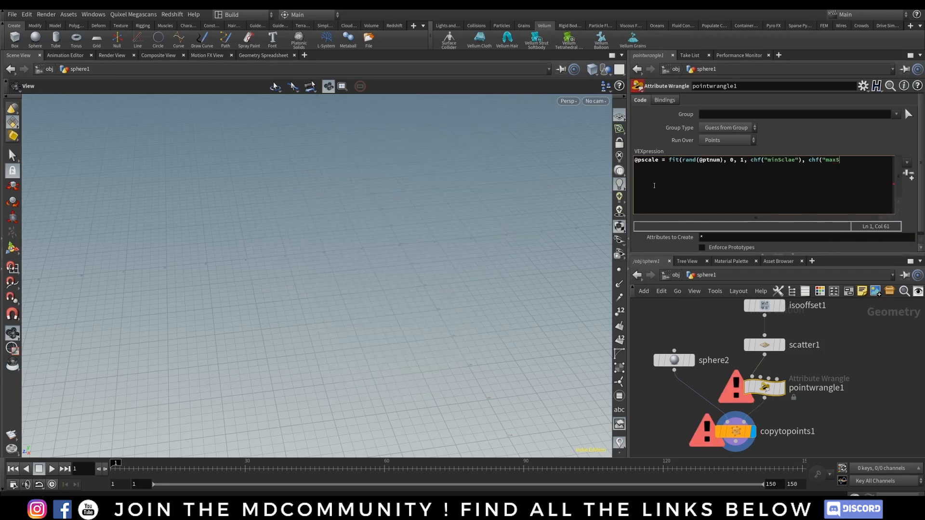
{"action": "type", "text": "C"}
{"action": "key", "text": "BackSpace"}
{"action": "type", "text": "cale\"));"}
{"action": "key", "text": "Return"}
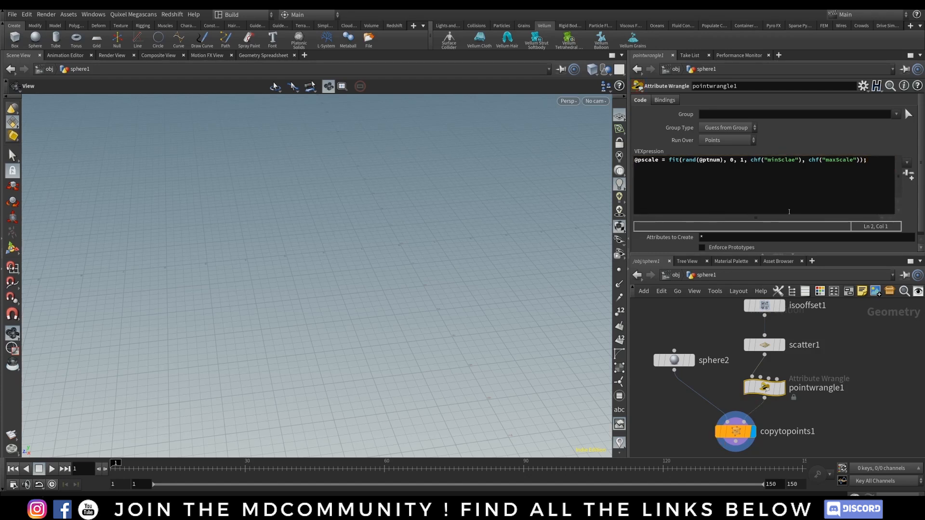
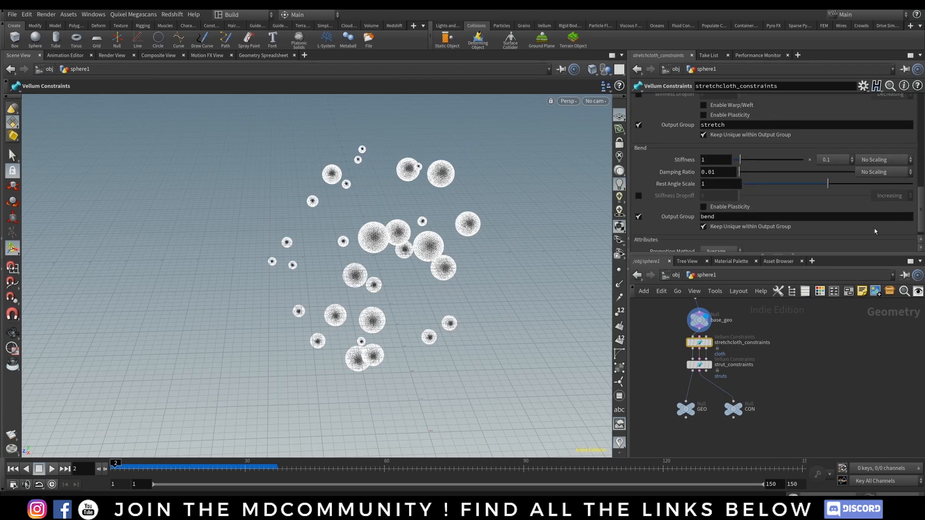
Check the stretch settings of the strut_constraints node.
{"action": "left_click", "coordinate": [748, 359]}
{"action": "left_click", "coordinate": [704, 364]}
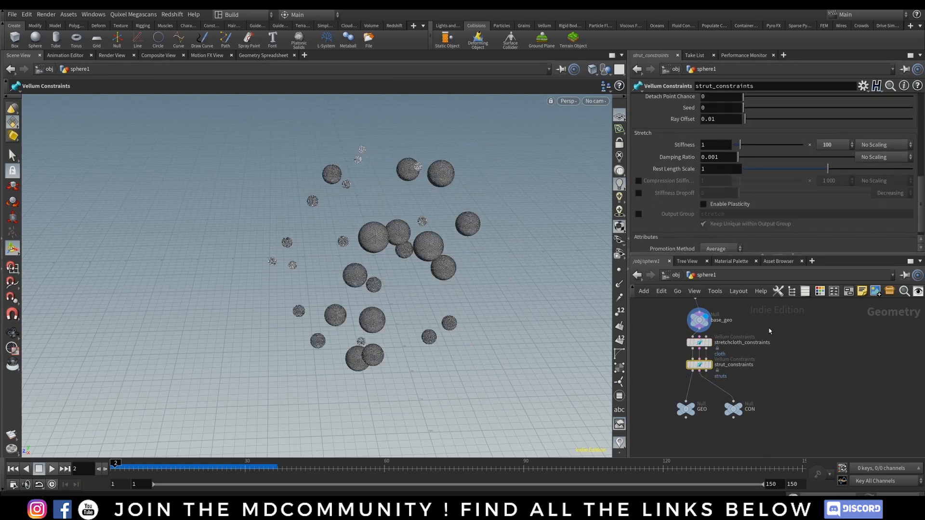
{"action": "left_click", "coordinate": [797, 327]}
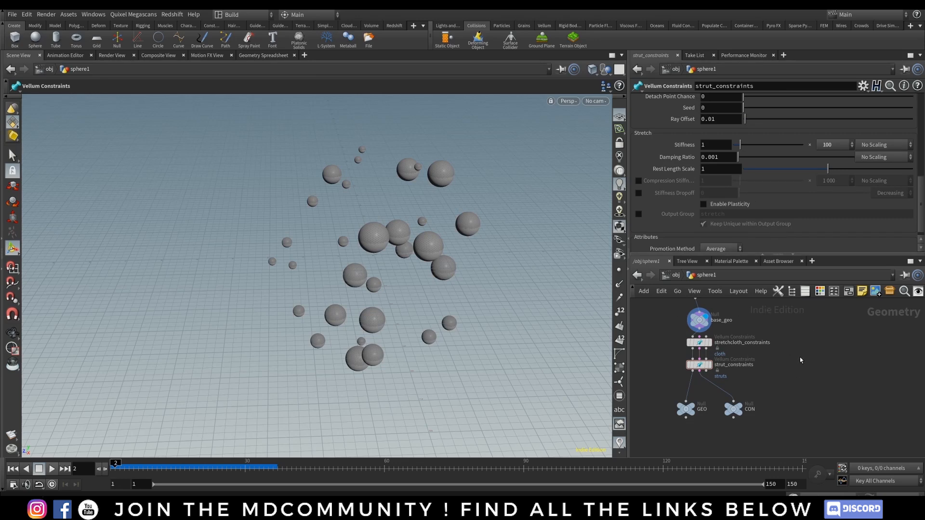
Open AutoDopNetwork and move sphere1_vellum and merge2 away from the solver to make room.
{"action": "key", "text": "u"}
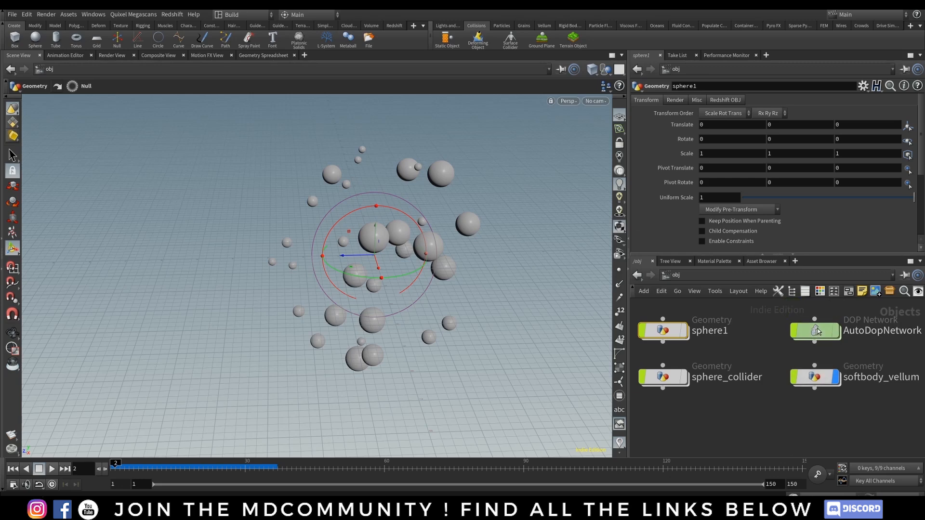
{"action": "double_click", "coordinate": [798, 339]}
{"action": "left_click_drag", "start_coordinate": [826, 320], "coordinate": [775, 375]}
{"action": "left_click_drag", "start_coordinate": [790, 365], "coordinate": [807, 366]}
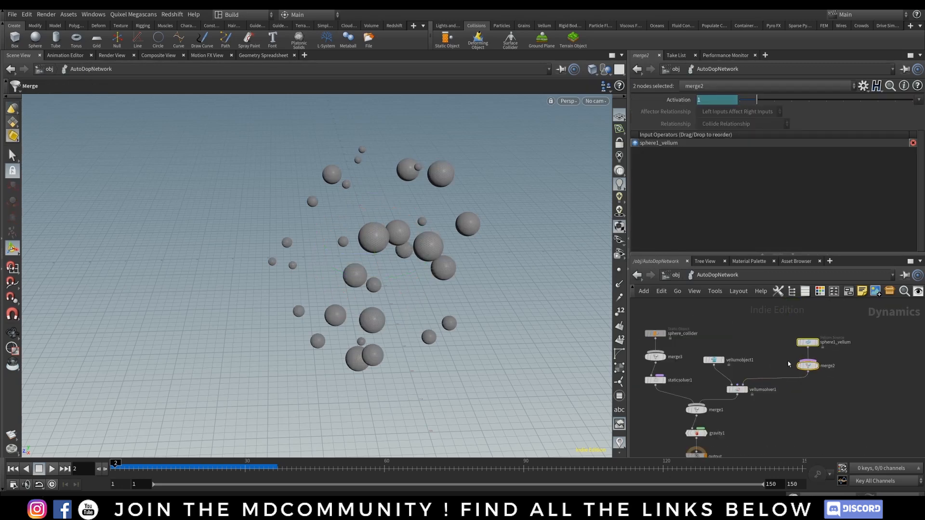
{"action": "left_click", "coordinate": [766, 343]}
Add a Vellum Constraint Property node above vellumsolver1.
{"action": "key", "text": "Tab"}
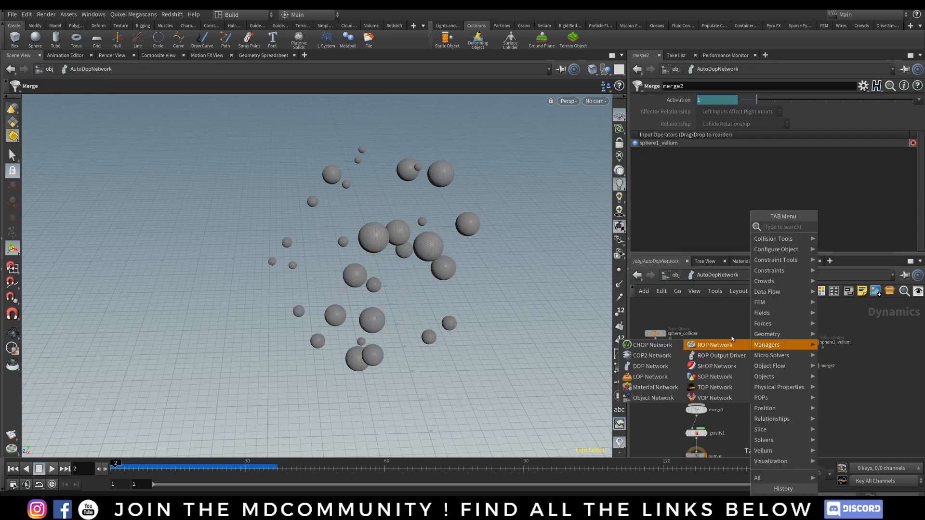
{"action": "key", "text": "Escape"}
{"action": "key", "text": "Tab"}
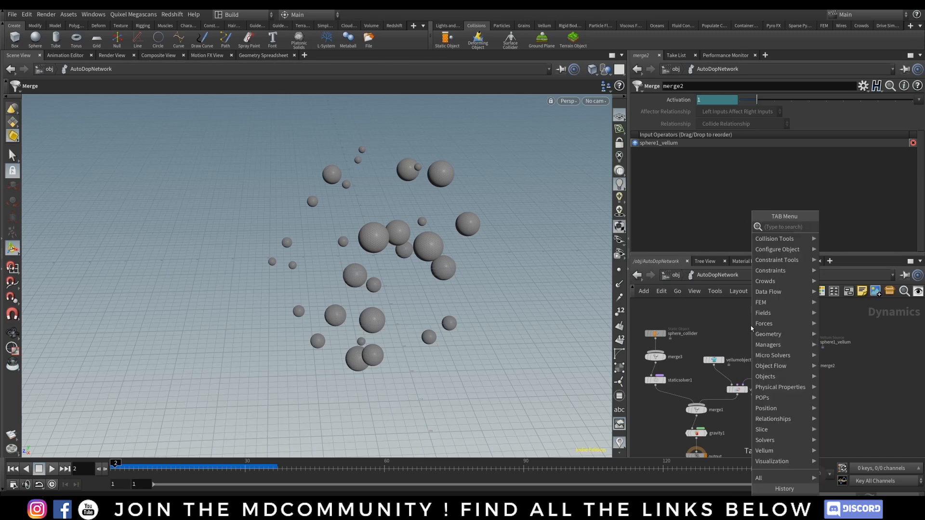
{"action": "type", "text": "vellum"}
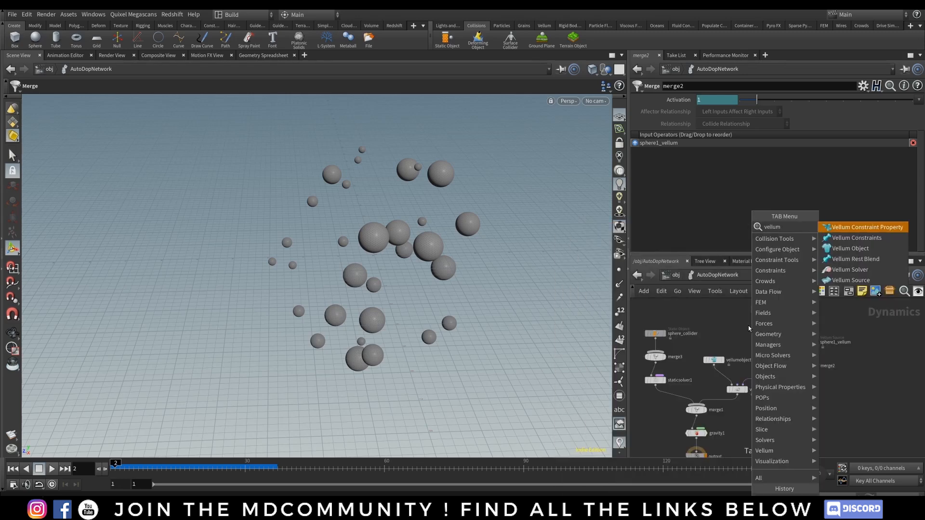
{"action": "type", "text": " c"}
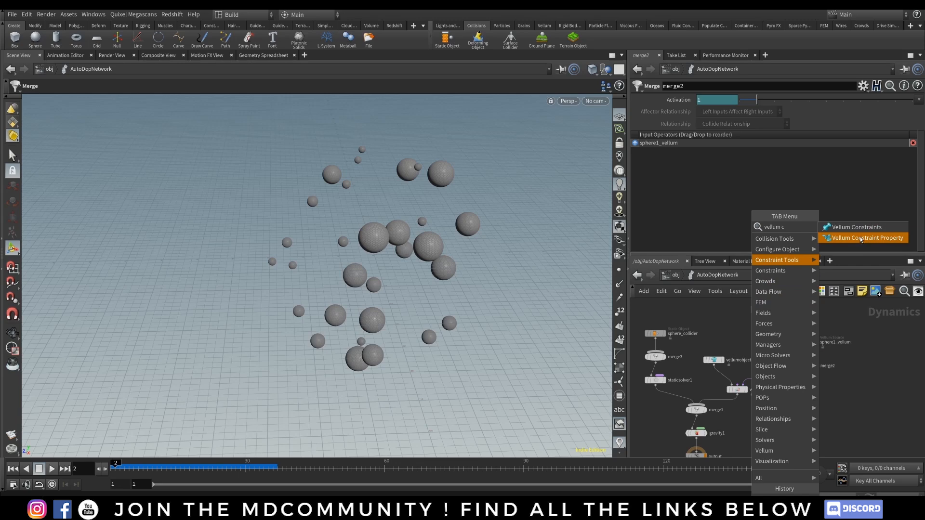
{"action": "left_click", "coordinate": [861, 238]}
{"action": "left_click", "coordinate": [762, 324]}
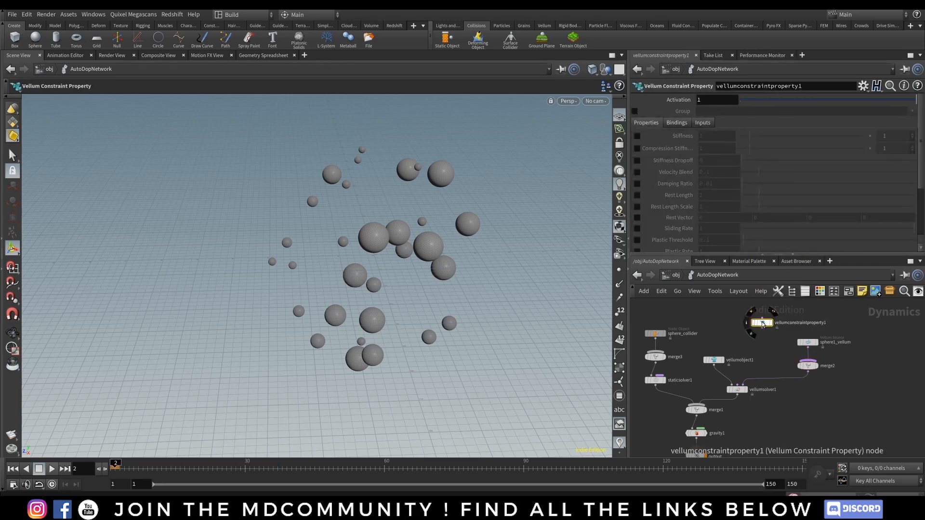
Enlarge the parameter area and wire vellumconstraintproperty1 into vellumsolver1's forces input, positioning it above the solver.
{"action": "scroll", "coordinate": [915, 185], "scroll_direction": "down", "scroll_amount": 2}
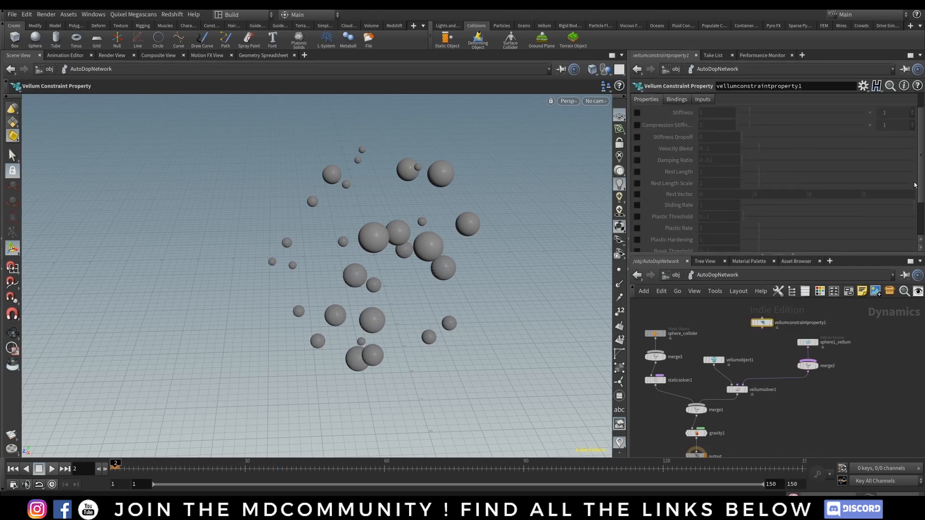
{"action": "scroll", "coordinate": [916, 185], "scroll_direction": "down", "scroll_amount": 4}
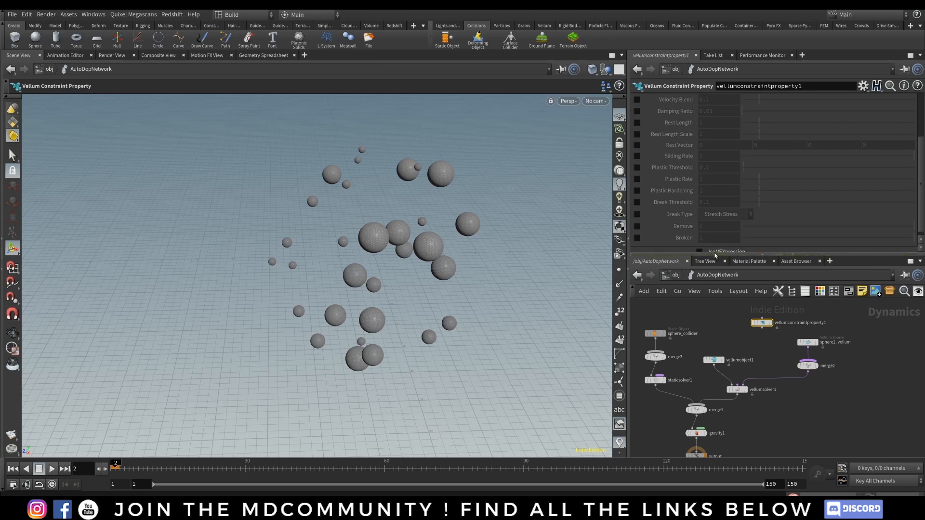
{"action": "left_click_drag", "start_coordinate": [716, 254], "coordinate": [719, 306]}
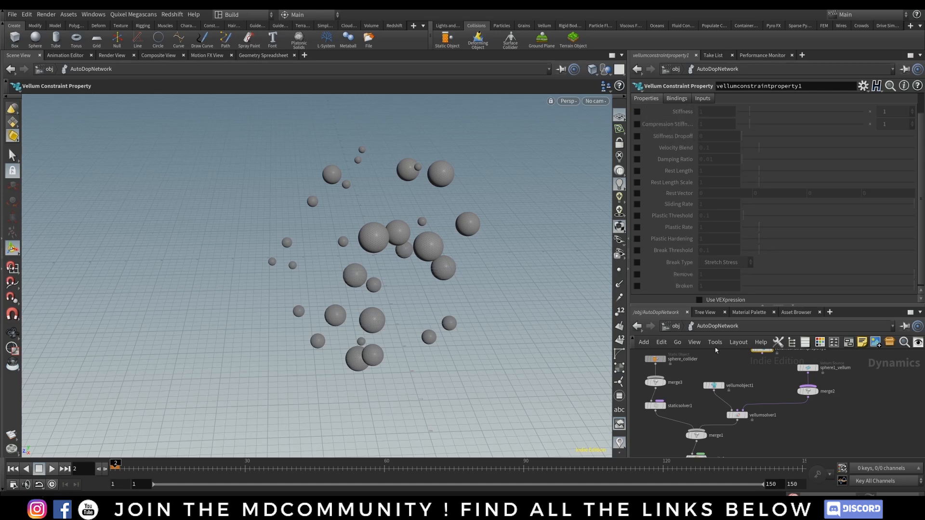
{"action": "middle_click_drag", "start_coordinate": [768, 361], "coordinate": [756, 381]}
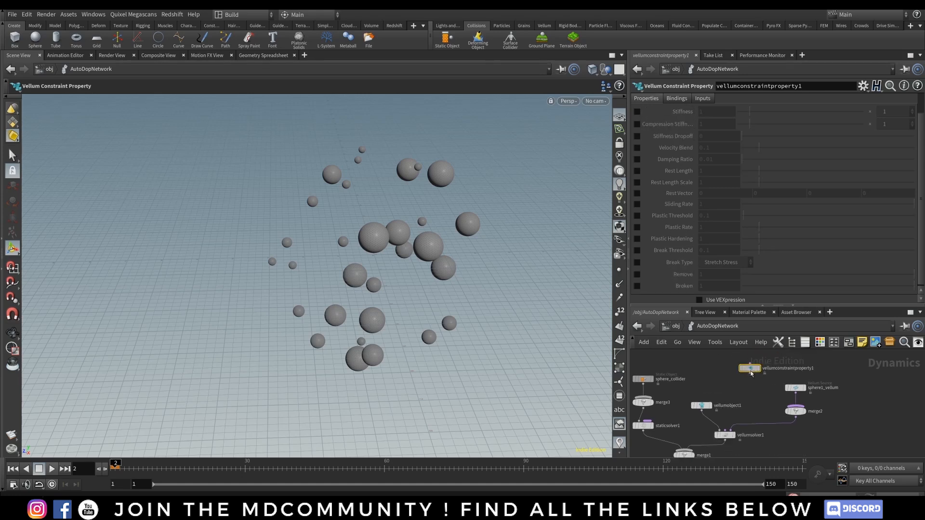
{"action": "left_click_drag", "start_coordinate": [750, 369], "coordinate": [749, 387]}
{"action": "middle_click_drag", "start_coordinate": [731, 370], "coordinate": [765, 347]}
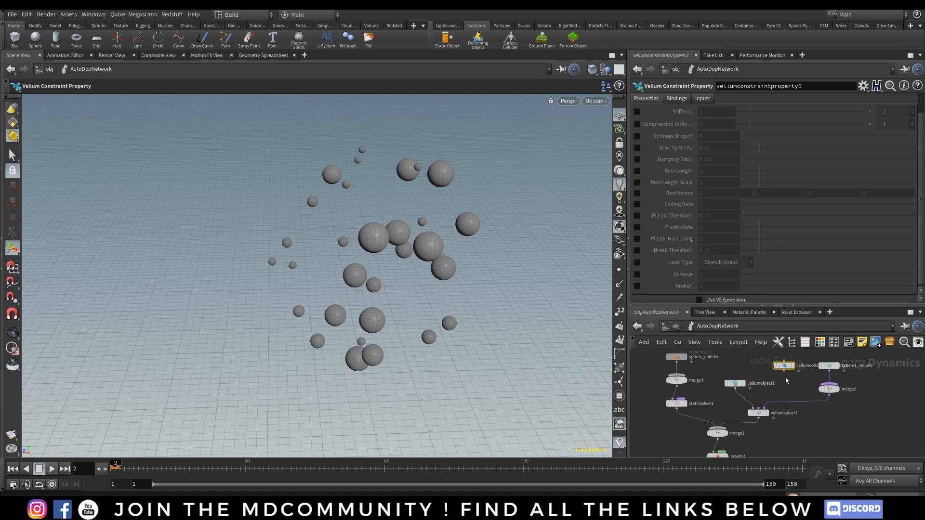
{"action": "left_click_drag", "start_coordinate": [785, 371], "coordinate": [761, 407]}
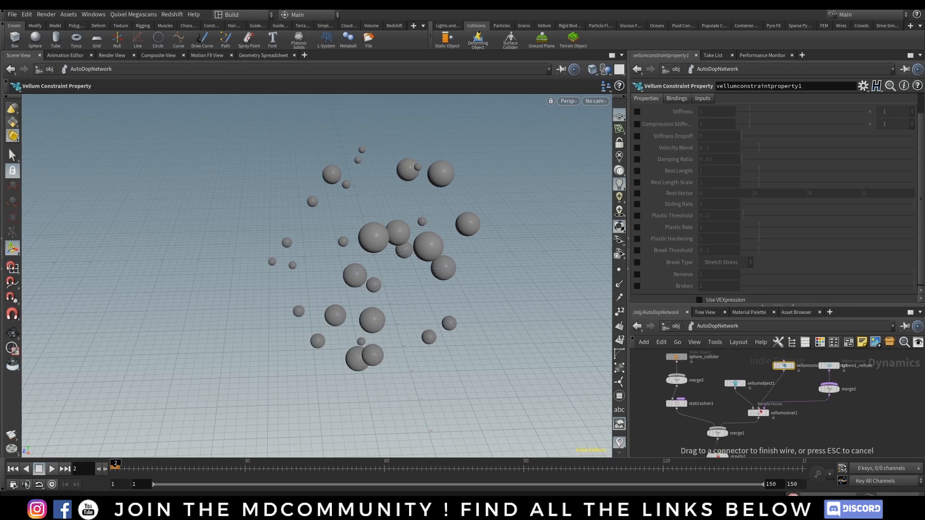
{"action": "left_click_drag", "start_coordinate": [764, 407], "coordinate": [764, 410]}
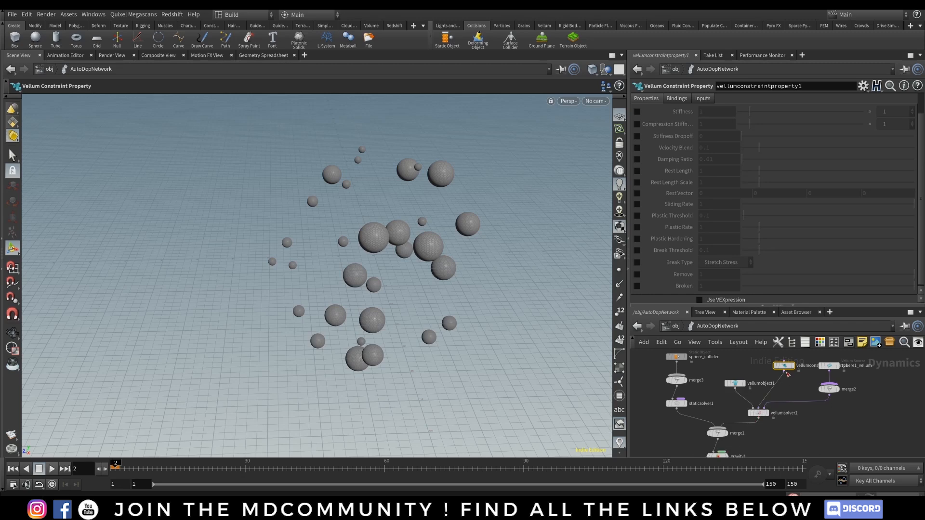
{"action": "left_click_drag", "start_coordinate": [788, 374], "coordinate": [779, 374]}
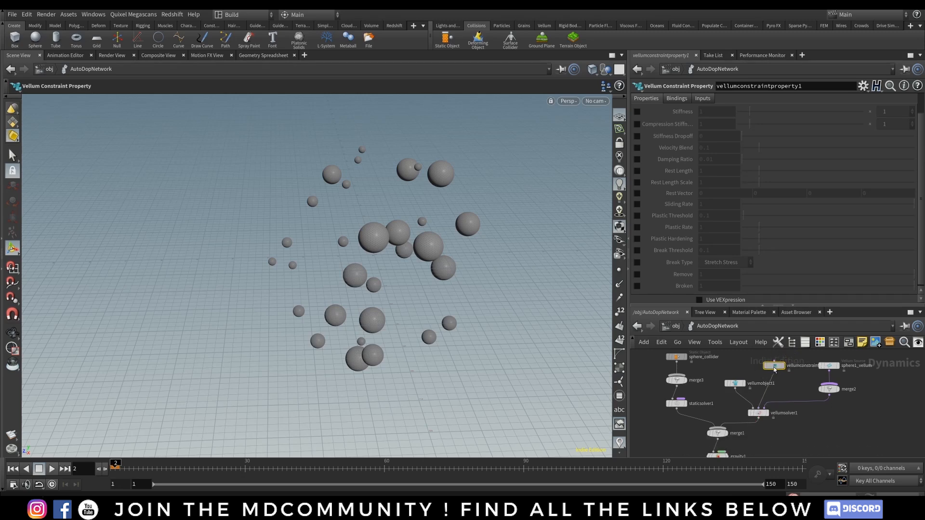
Enable Rest Length Scale on vellumconstraintproperty1 and set it to 2.
{"action": "left_click", "coordinate": [637, 184]}
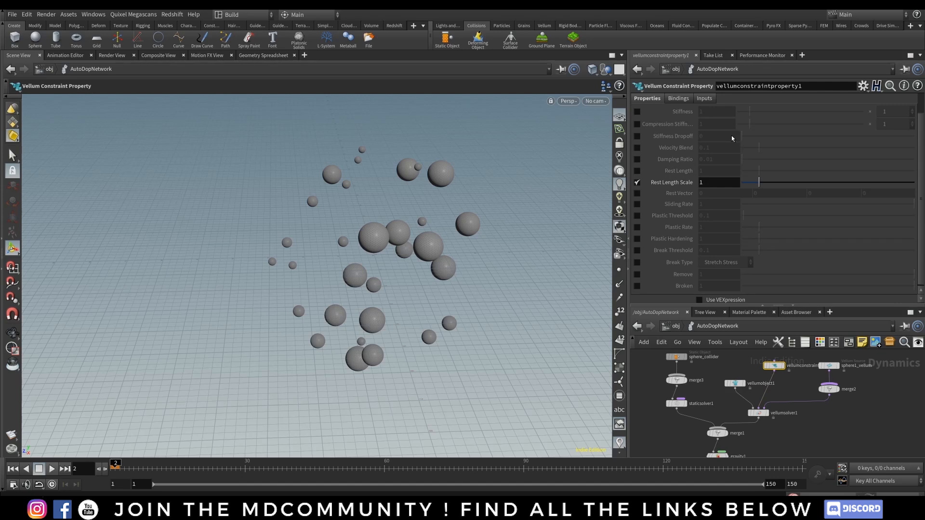
{"action": "left_click", "coordinate": [714, 182]}
{"action": "type", "text": "2"}
{"action": "key", "text": "Return"}
Return to the object level, rewind to frame 1 and scrub through the first frames of the inflation.
{"action": "key", "text": "u"}
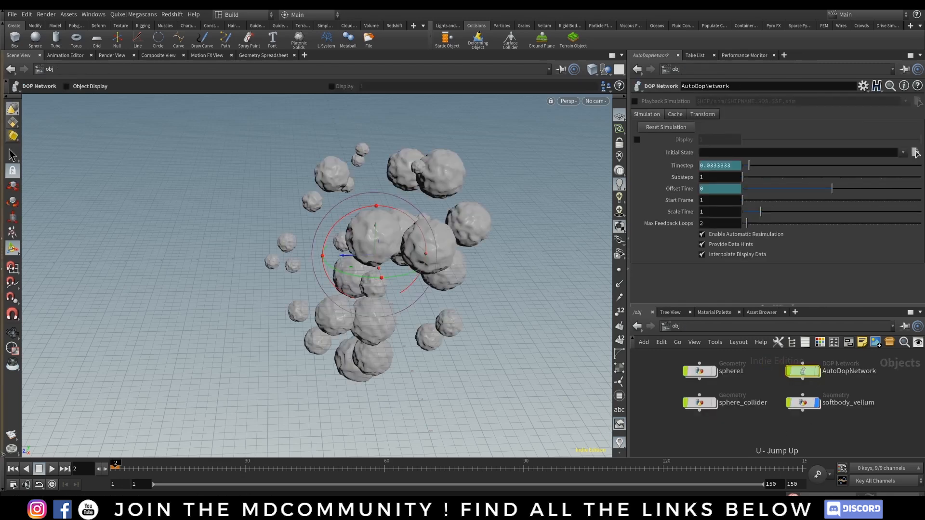
{"action": "left_click", "coordinate": [12, 469]}
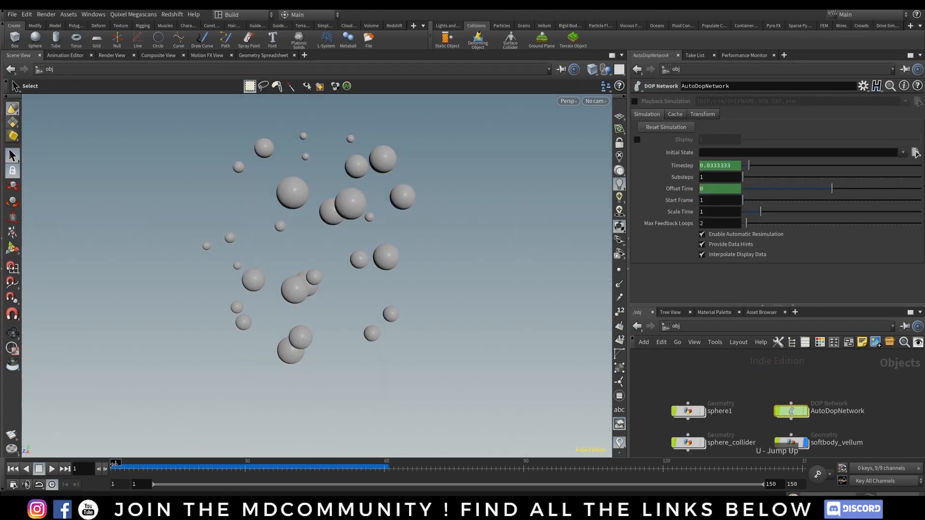
{"action": "left_click_drag", "start_coordinate": [116, 464], "coordinate": [118, 464]}
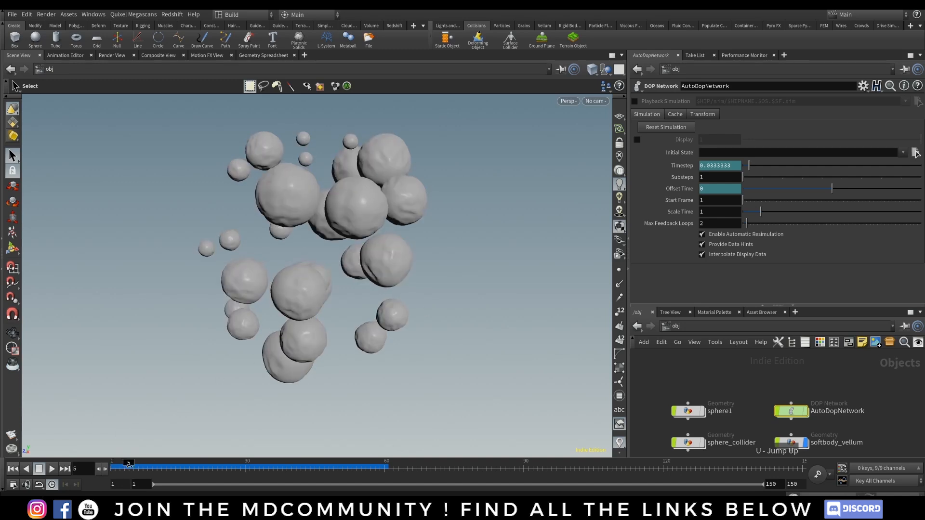
Open sphere1's network and check the stretch stiffness multiplier options on stretchcloth_constraints.
{"action": "left_click", "coordinate": [691, 412]}
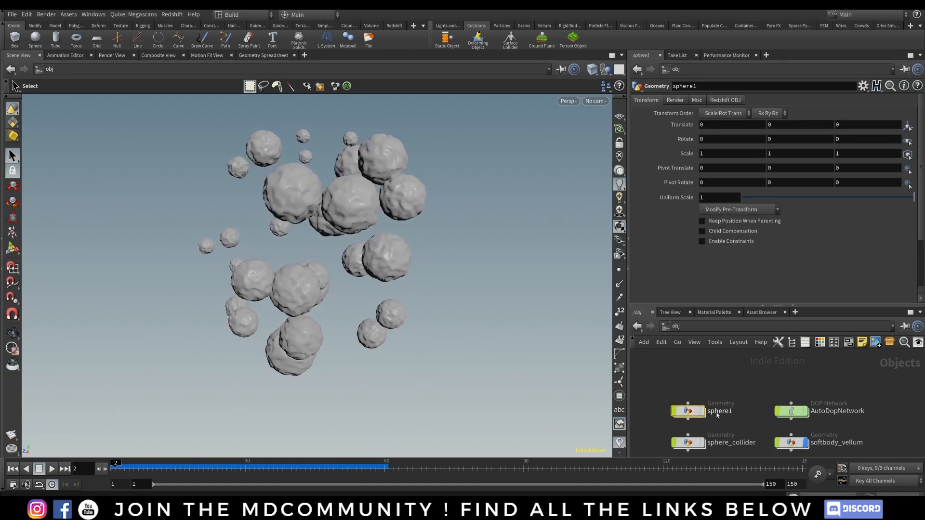
{"action": "double_click", "coordinate": [692, 413]}
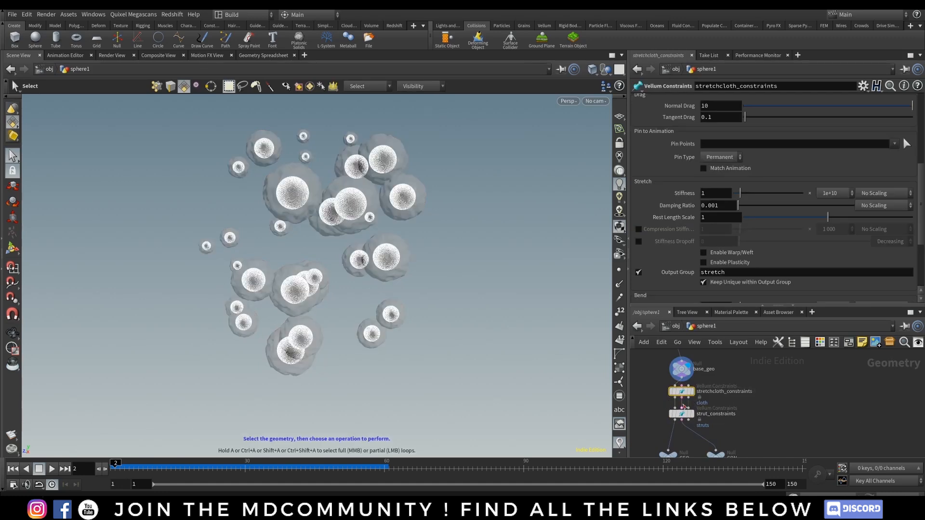
{"action": "left_click", "coordinate": [835, 194]}
{"action": "left_click", "coordinate": [794, 407]}
Return to the object level, scrub the simulation to frame 47 and examine the spheres from a slightly different angle.
{"action": "key", "text": "u"}
{"action": "left_click_drag", "start_coordinate": [119, 465], "coordinate": [328, 466]}
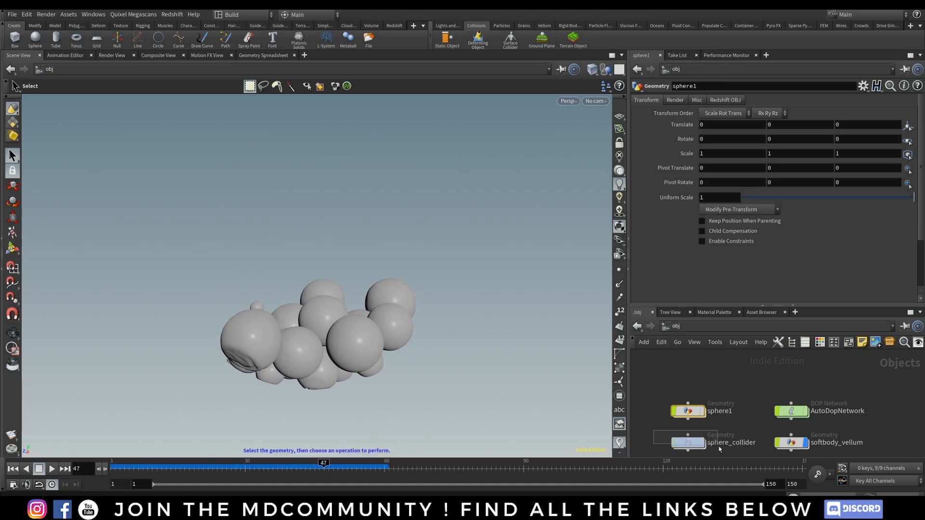
{"action": "left_click", "coordinate": [689, 442]}
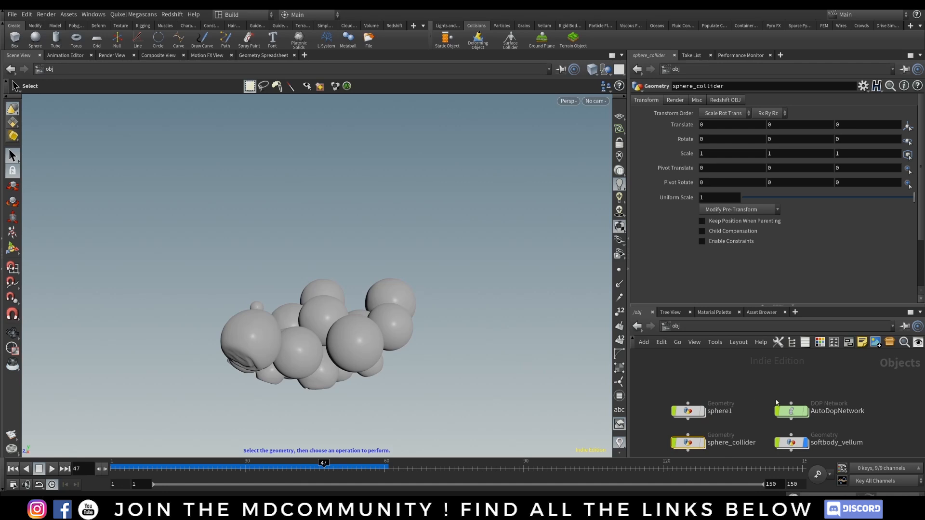
{"action": "key", "text": "Escape"}
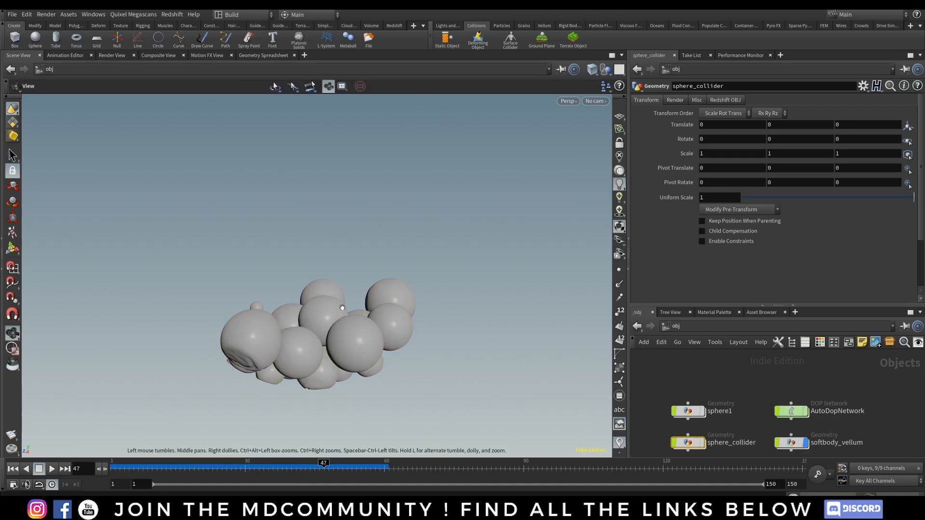
{"action": "left_click_drag", "start_coordinate": [332, 314], "coordinate": [368, 314]}
{"action": "key", "text": "s"}
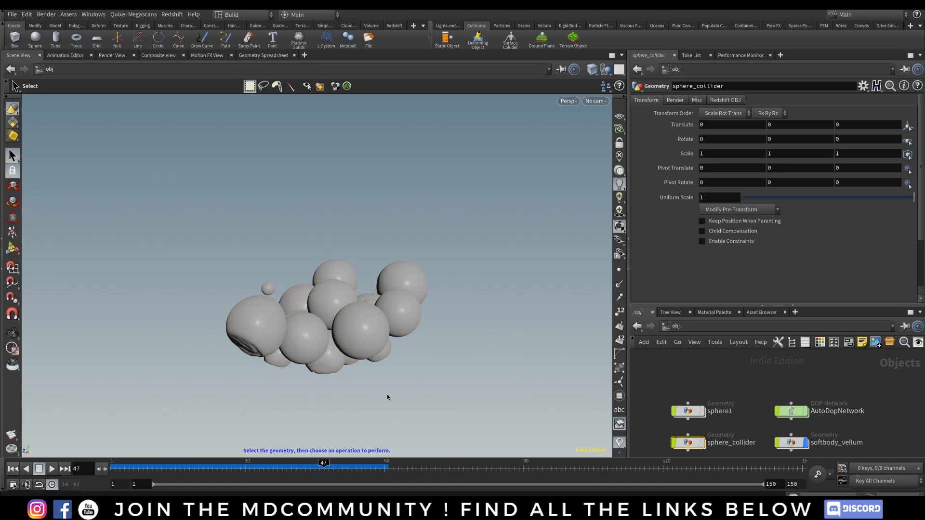
{"action": "mouse_move", "coordinate": [531, 377]}
{"action": "middle_mouse_down", "text": "alt"}
{"action": "mouse_move", "coordinate": [522, 340]}
{"action": "mouse_move", "coordinate": [534, 377]}
{"action": "middle_mouse_up", "text": "alt"}
Add a Noise Field node inside AutoDopNetwork and wire its output into gravity1's second input.
{"action": "double_click", "coordinate": [792, 411]}
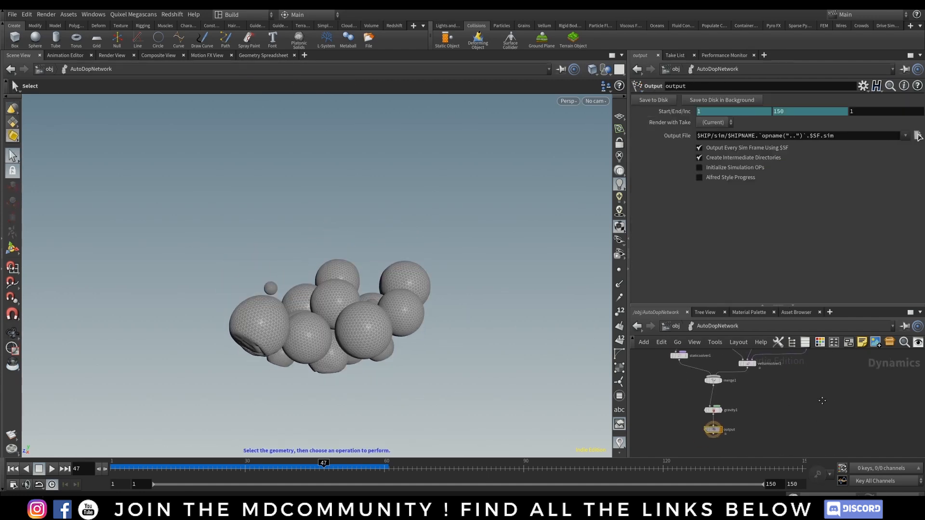
{"action": "scroll", "coordinate": [779, 405], "scroll_direction": "up", "scroll_amount": 2}
{"action": "middle_click_drag", "start_coordinate": [742, 406], "coordinate": [769, 400]}
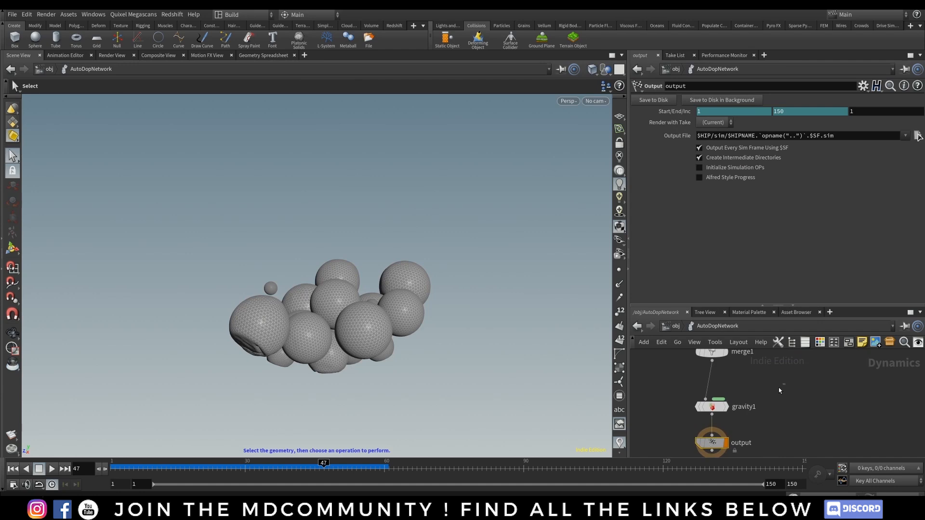
{"action": "left_click", "coordinate": [712, 407]}
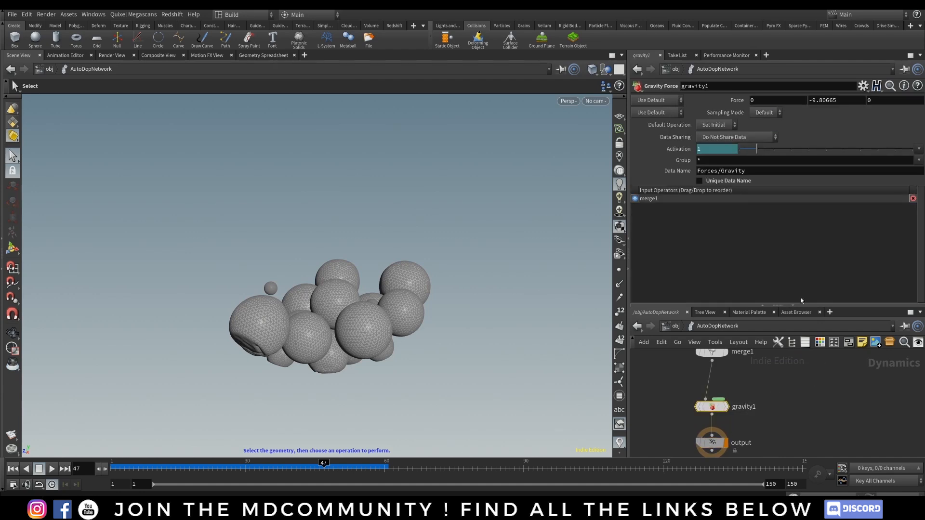
{"action": "key", "text": "Tab"}
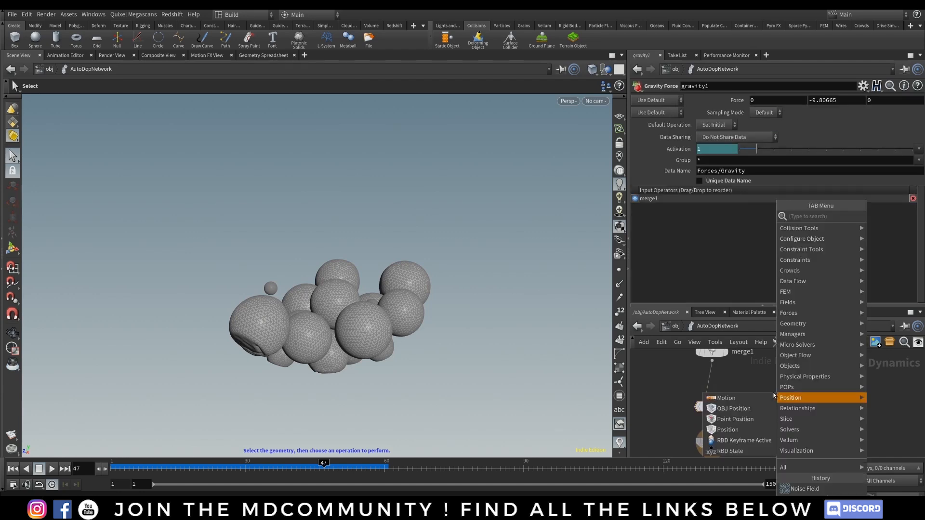
{"action": "type", "text": "noise"}
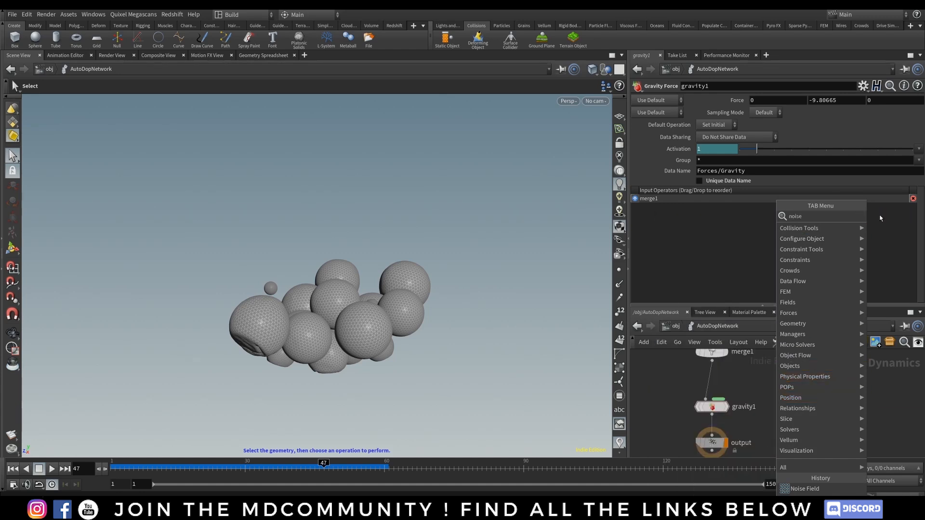
{"action": "key", "text": "Return"}
{"action": "left_click", "coordinate": [781, 389]}
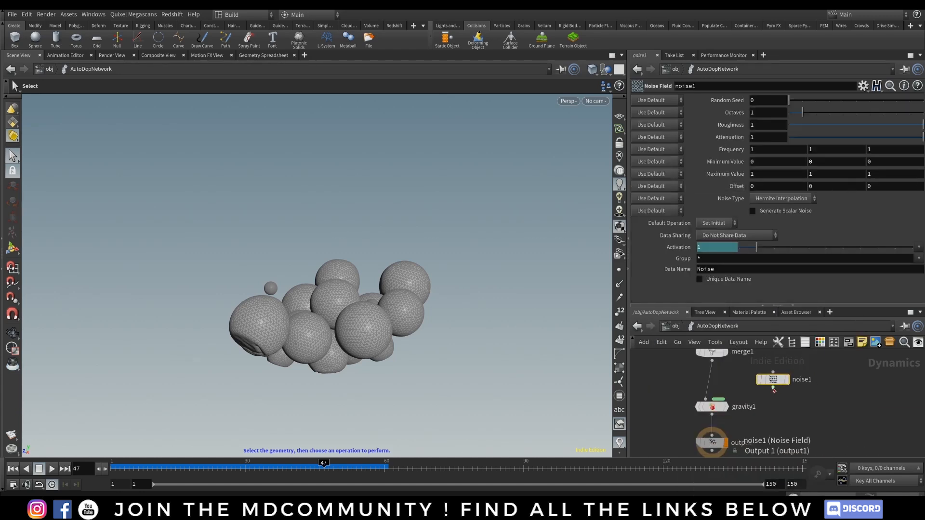
{"action": "left_click_drag", "start_coordinate": [773, 388], "coordinate": [718, 399]}
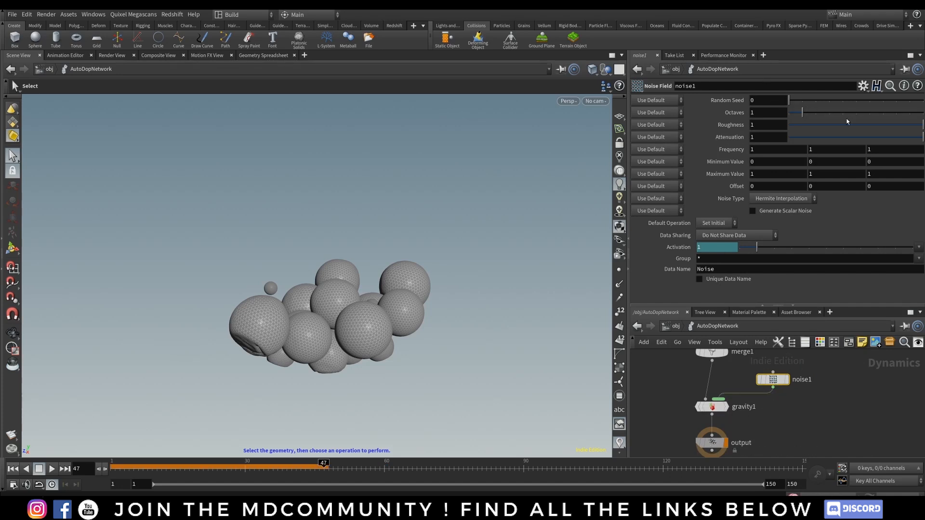
Set noise1's Roughness to 0.371 and its Frequency to 3 on all three axes.
{"action": "left_click_drag", "start_coordinate": [875, 125], "coordinate": [839, 125]}
{"action": "left_click", "coordinate": [766, 151]}
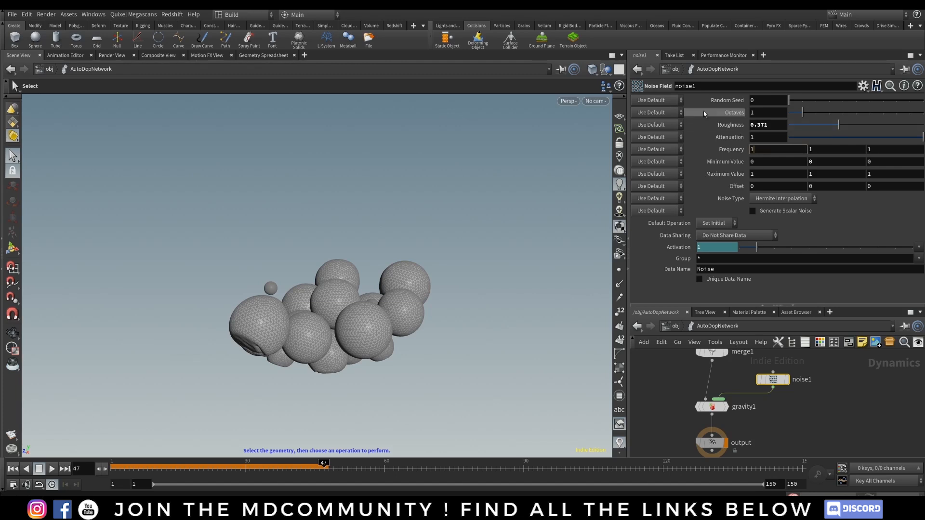
{"action": "key", "text": "BackSpace"}
{"action": "type", "text": "4"}
{"action": "key", "text": "Tab"}
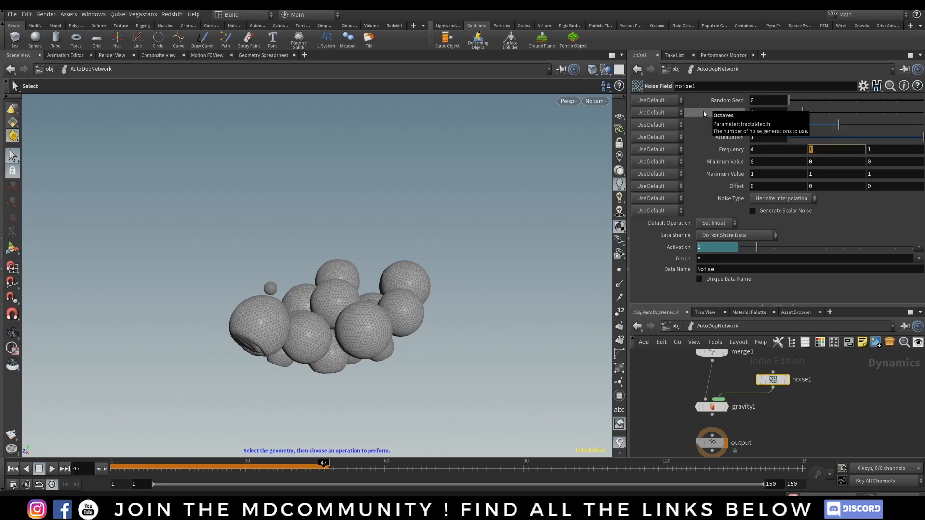
{"action": "key", "text": "shift+Tab"}
{"action": "type", "text": "3"}
{"action": "key", "text": "Tab"}
{"action": "type", "text": "3"}
{"action": "key", "text": "Tab"}
{"action": "type", "text": "3"}
{"action": "key", "text": "Tab"}
Set noise1's Minimum Value to -10 and its Maximum Value to 10 on all three axes.
{"action": "type", "text": "-10"}
{"action": "key", "text": "Tab"}
{"action": "type", "text": "-10"}
{"action": "key", "text": "Tab"}
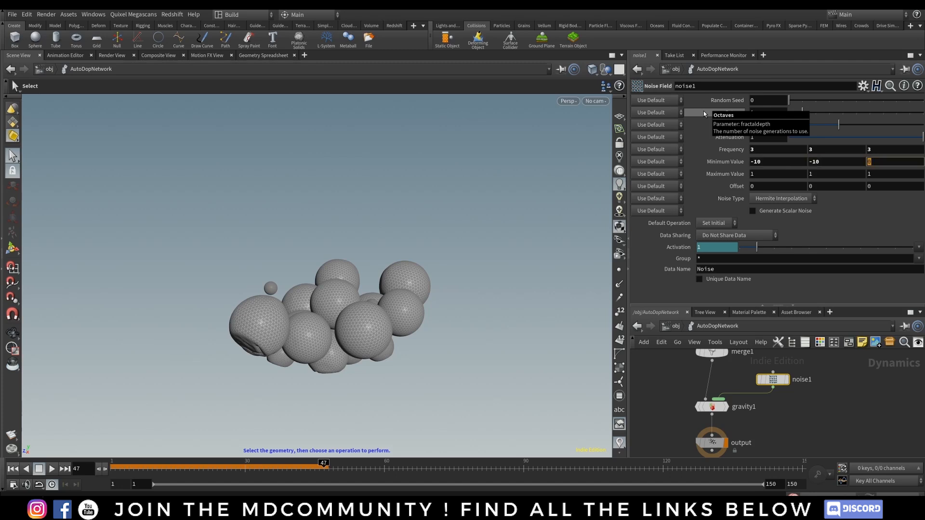
{"action": "type", "text": "-10"}
{"action": "key", "text": "Tab"}
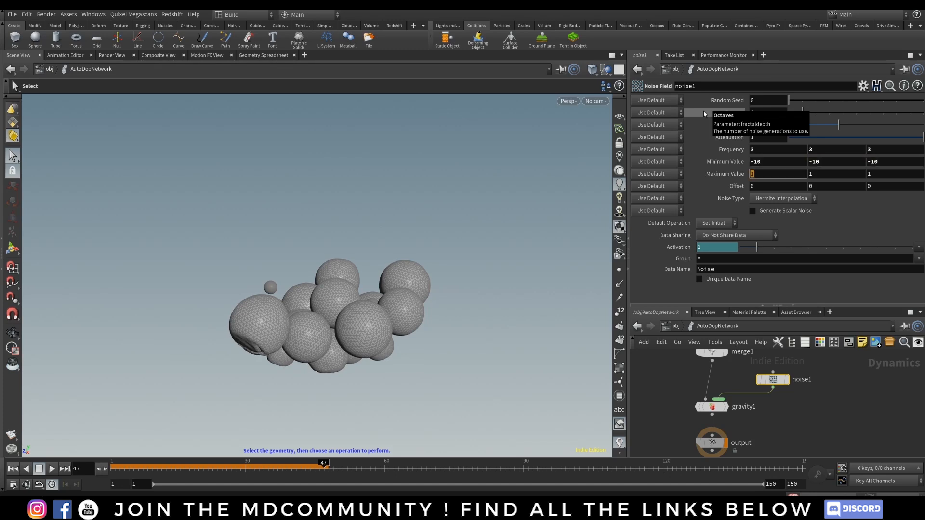
{"action": "type", "text": "10"}
{"action": "key", "text": "Tab"}
{"action": "type", "text": "10"}
{"action": "key", "text": "Tab"}
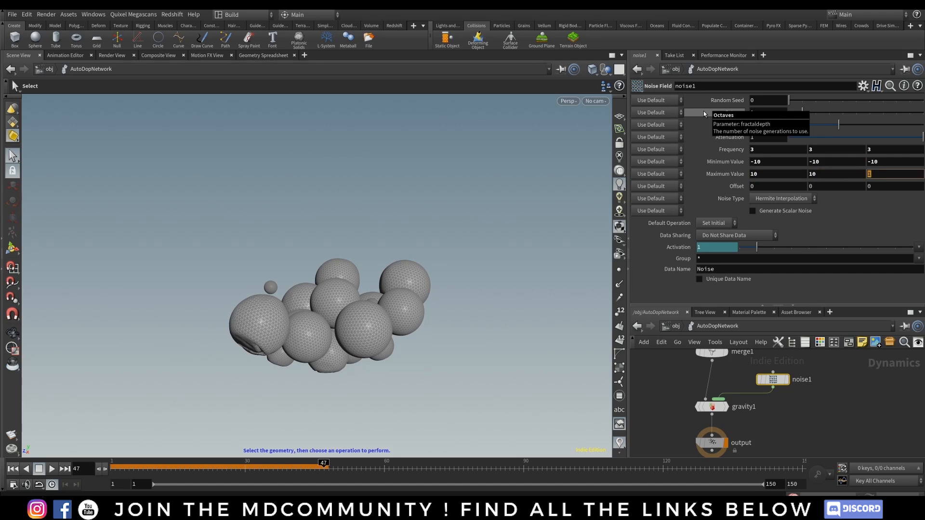
{"action": "type", "text": "10"}
{"action": "key", "text": "Return"}
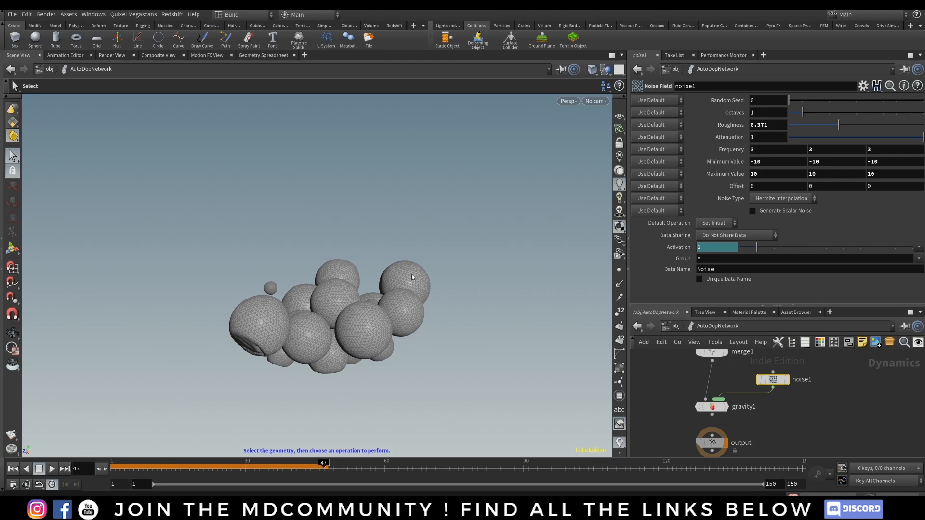
{"action": "left_click", "coordinate": [683, 398]}
Rewind to frame 1, return to the object level and play the noise-driven simulation, stopping it after viewing.
{"action": "left_click", "coordinate": [13, 469]}
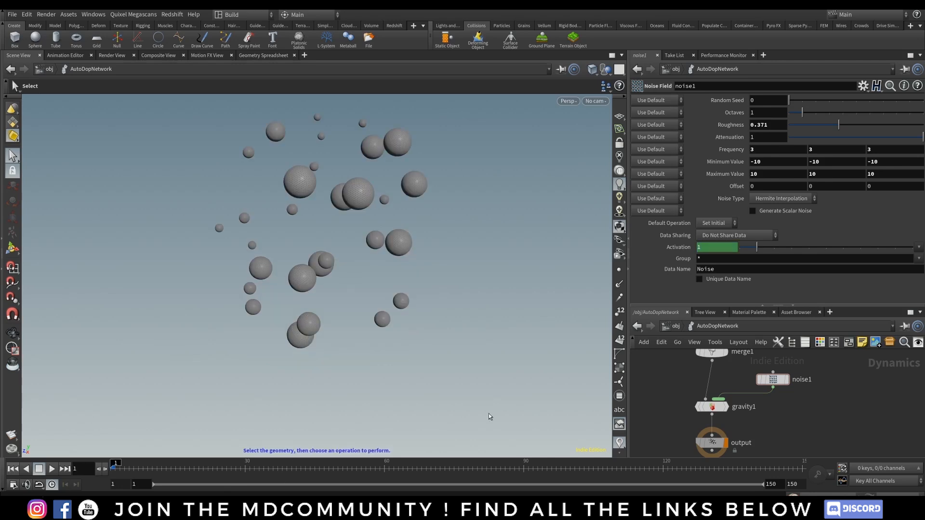
{"action": "key", "text": "u"}
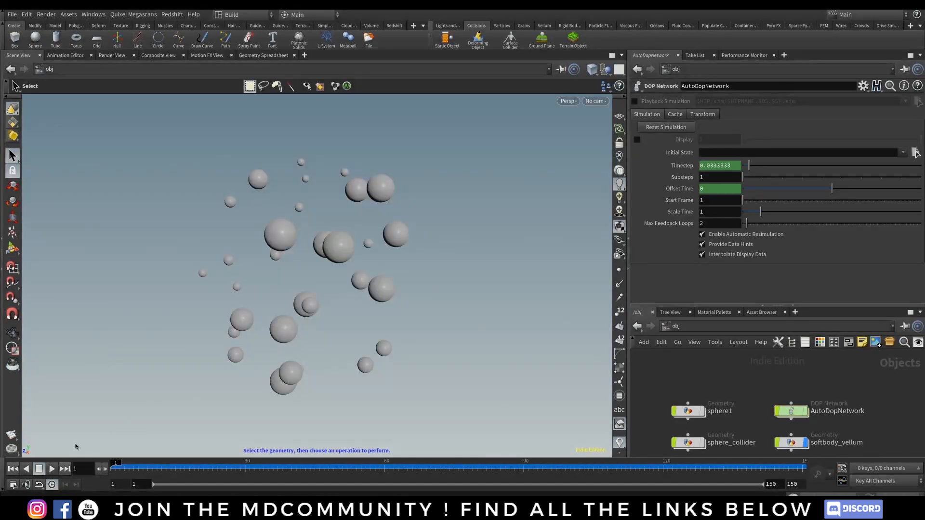
{"action": "left_click", "coordinate": [51, 470]}
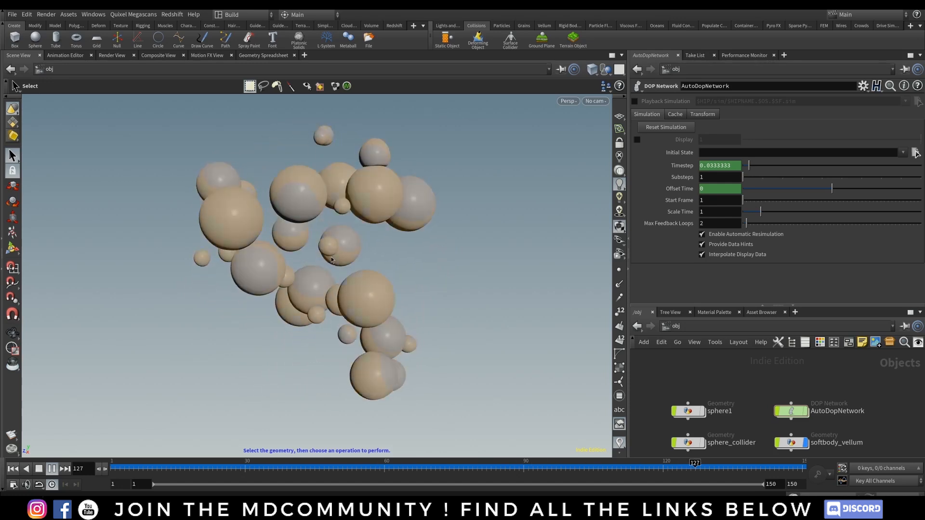
{"action": "left_click", "coordinate": [55, 468]}
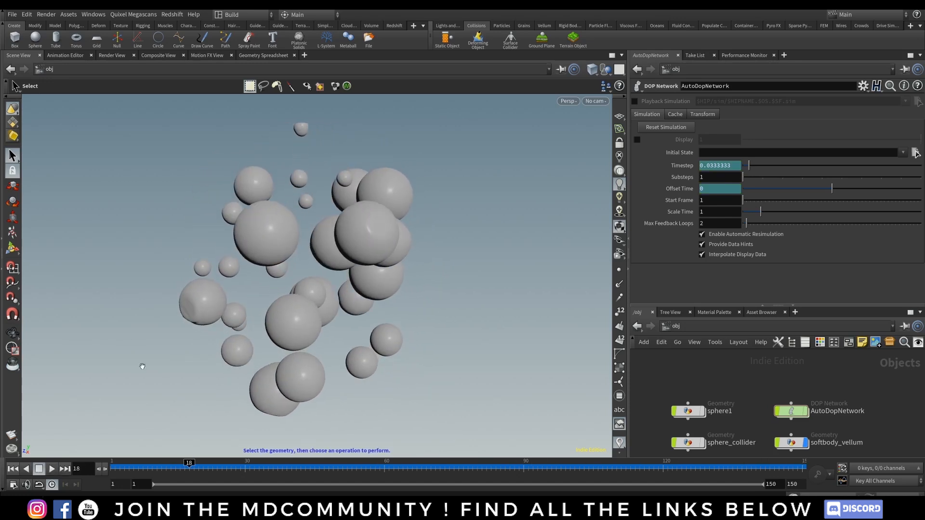
Examine the moving spheres up close and from several angles while scrubbing through the simulated frames.
{"action": "left_click_drag", "start_coordinate": [142, 366], "coordinate": [184, 271], "text": "alt"}
{"action": "left_click_drag", "start_coordinate": [132, 254], "coordinate": [153, 264], "text": "alt"}
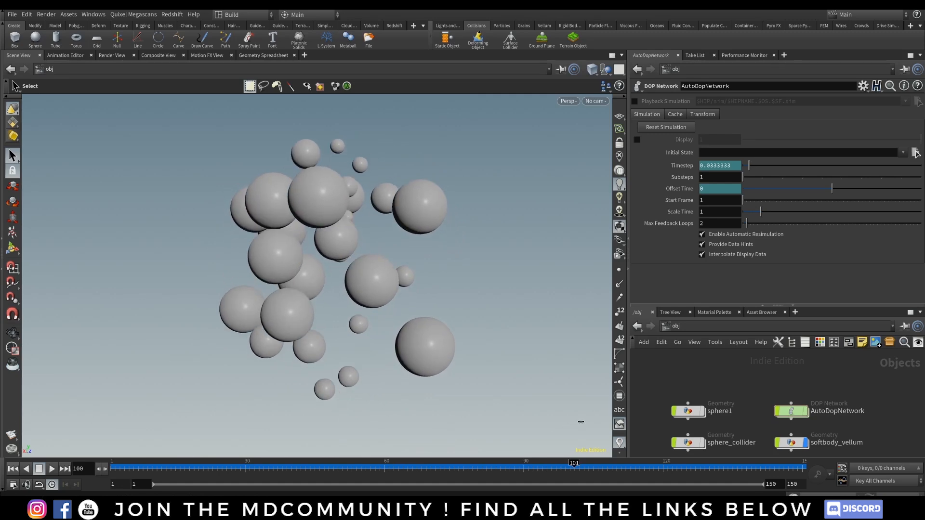
{"action": "right_click_drag", "start_coordinate": [472, 203], "coordinate": [516, 175], "text": "alt"}
{"action": "left_click_drag", "start_coordinate": [294, 262], "coordinate": [576, 233], "text": "alt"}
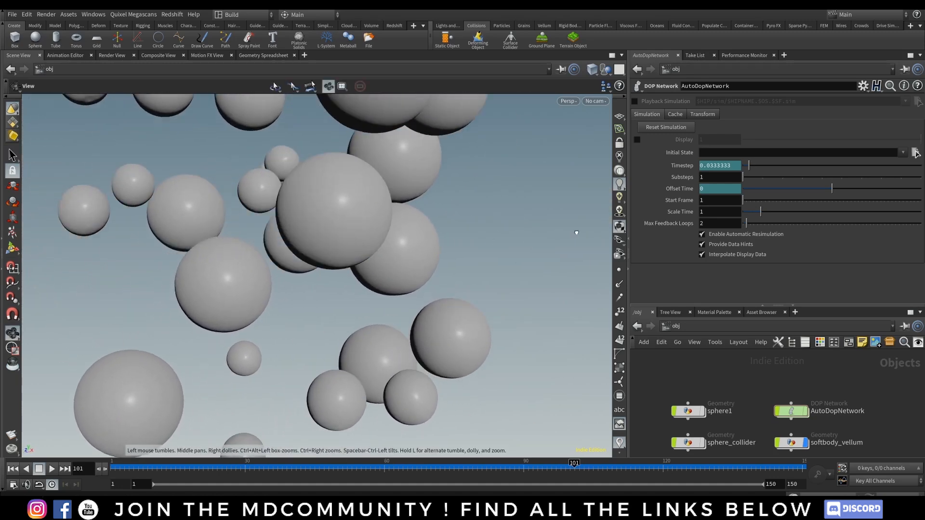
{"action": "right_click_drag", "start_coordinate": [577, 233], "coordinate": [302, 282], "text": "alt"}
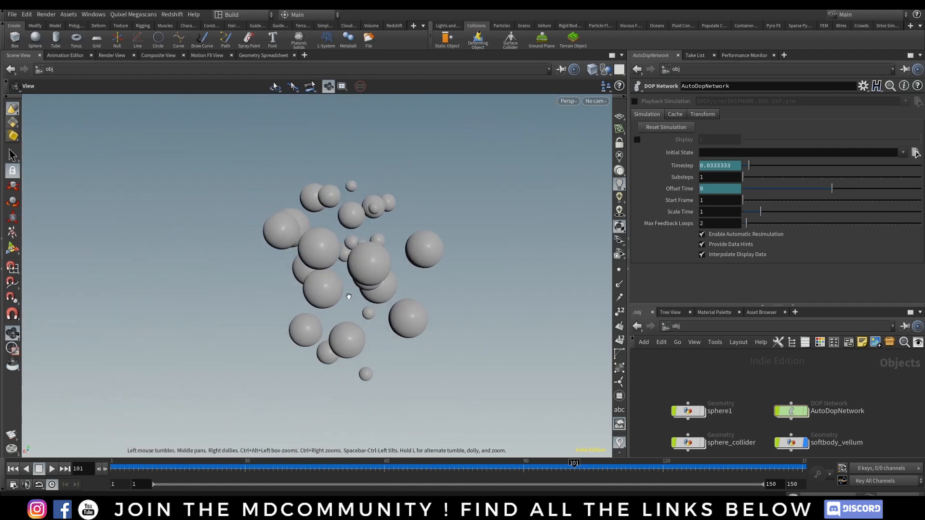
{"action": "left_click_drag", "start_coordinate": [349, 296], "coordinate": [386, 321], "text": "alt"}
{"action": "left_click_drag", "start_coordinate": [265, 473], "coordinate": [547, 473]}
{"action": "middle_click_drag", "start_coordinate": [372, 303], "coordinate": [348, 265], "text": "alt"}
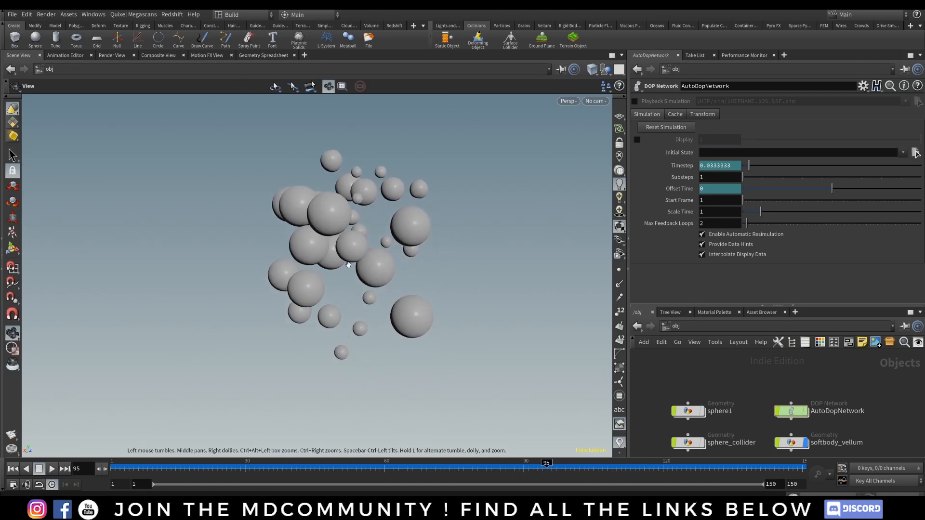
{"action": "right_click_drag", "start_coordinate": [349, 265], "coordinate": [409, 266], "text": "alt"}
{"action": "middle_click_drag", "start_coordinate": [386, 276], "coordinate": [310, 304], "text": "alt"}
{"action": "left_click_drag", "start_coordinate": [310, 303], "coordinate": [202, 277], "text": "alt"}
{"action": "middle_click_drag", "start_coordinate": [308, 288], "coordinate": [267, 305], "text": "alt"}
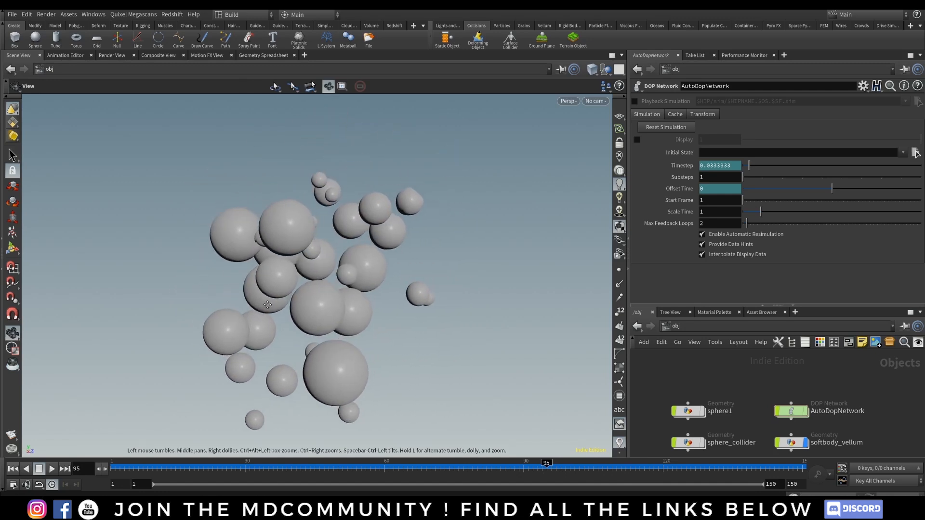
{"action": "mouse_move", "coordinate": [166, 464]}
{"action": "left_mouse_down"}
{"action": "mouse_move", "coordinate": [535, 462]}
{"action": "mouse_move", "coordinate": [417, 463]}
{"action": "left_mouse_up"}
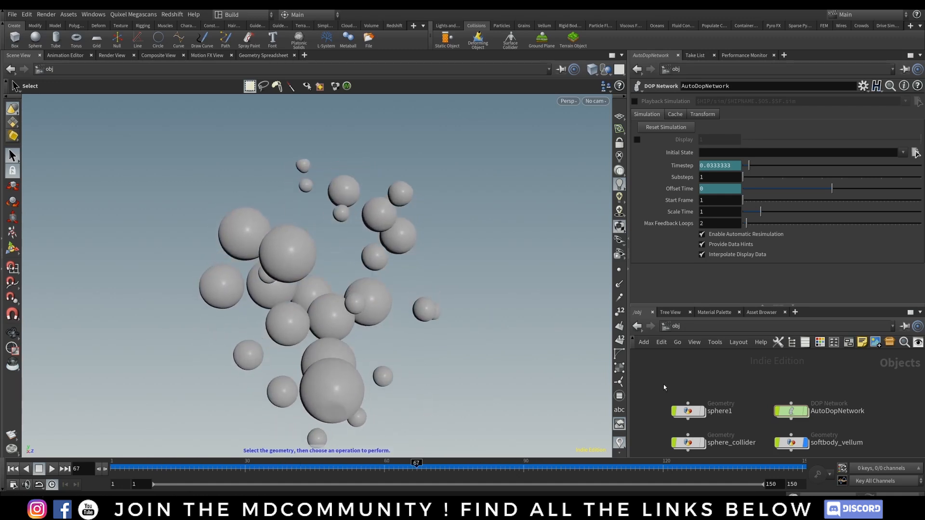
Rewind to frame 1 and set the stretch stiffness multiplier of stretchcloth_constraints inside sphere1 to 1 000.
{"action": "left_click", "coordinate": [12, 469]}
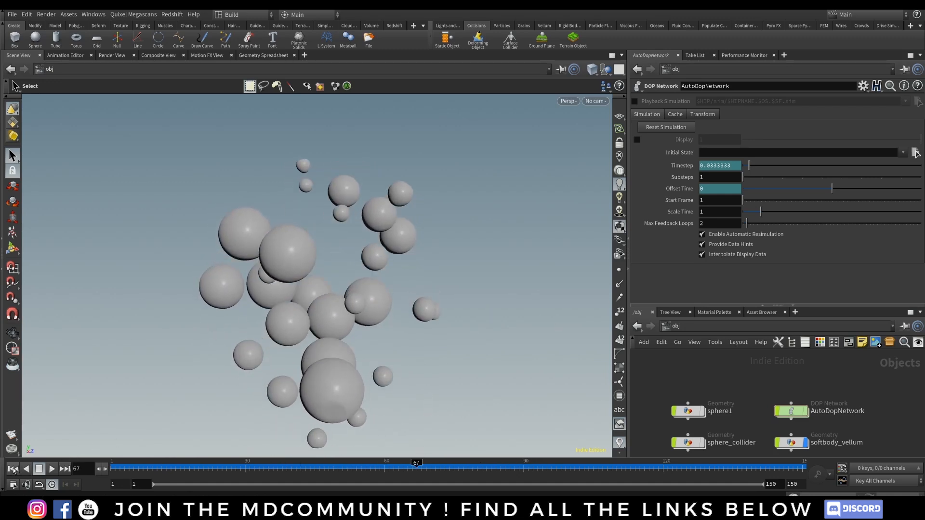
{"action": "left_click", "coordinate": [696, 410]}
{"action": "double_click", "coordinate": [696, 410]}
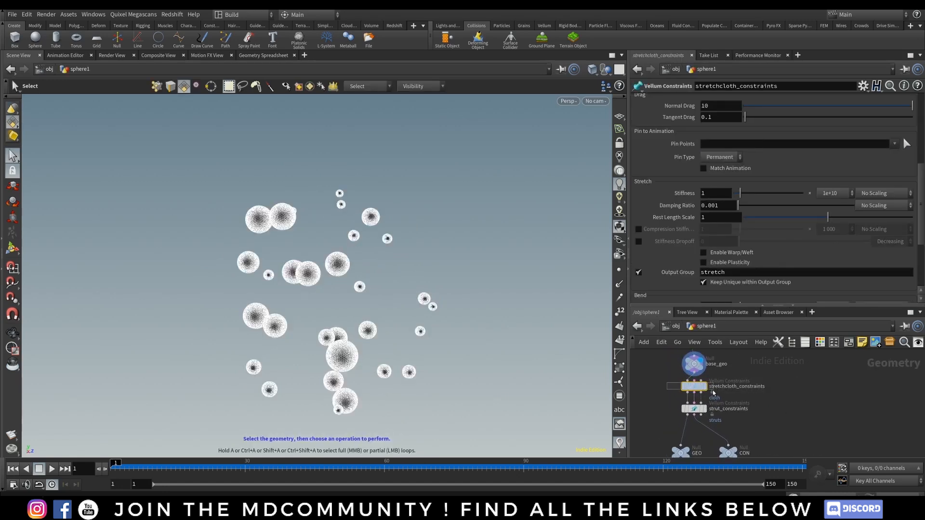
{"action": "left_click", "coordinate": [836, 193]}
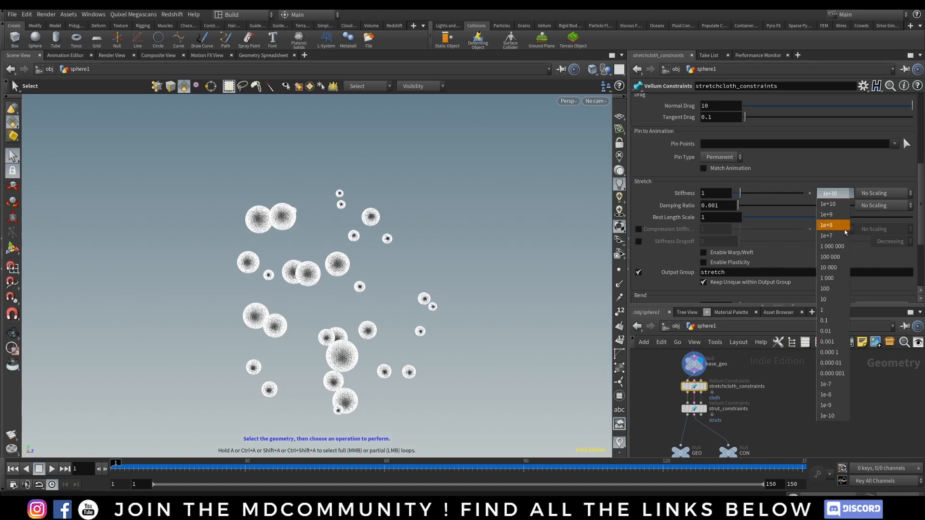
{"action": "left_click", "coordinate": [839, 281]}
{"action": "left_click", "coordinate": [834, 399]}
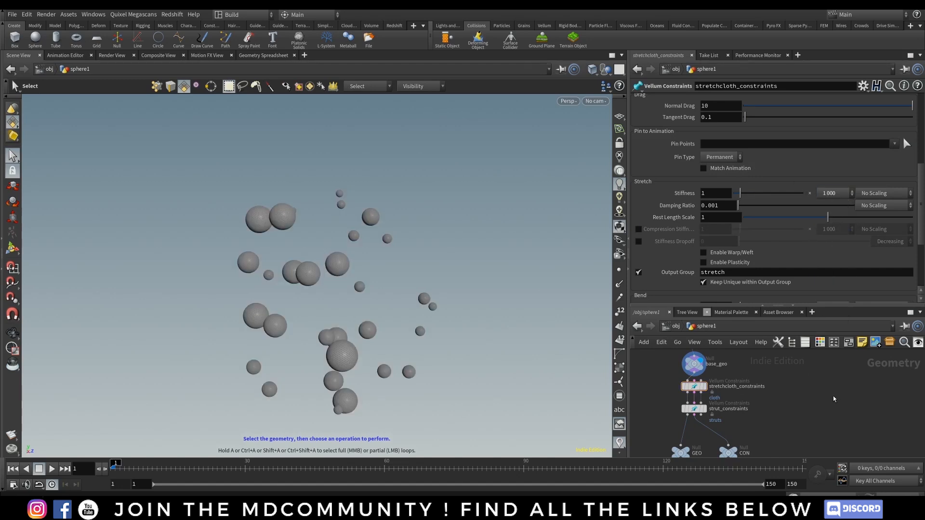